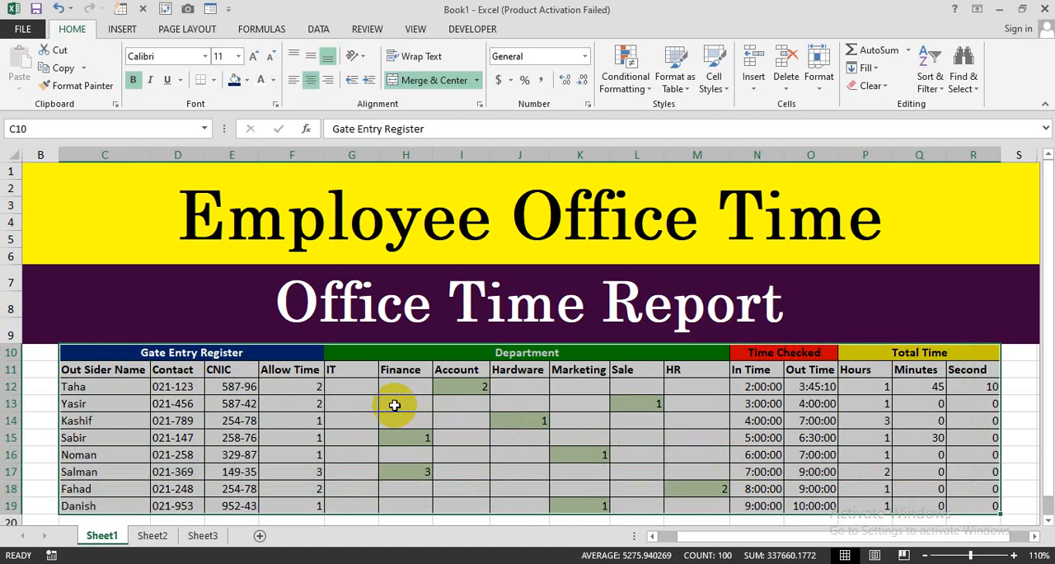
- Switch to Sheet2 and enter the column header Out Siders Name in cell C11
click(373, 402)
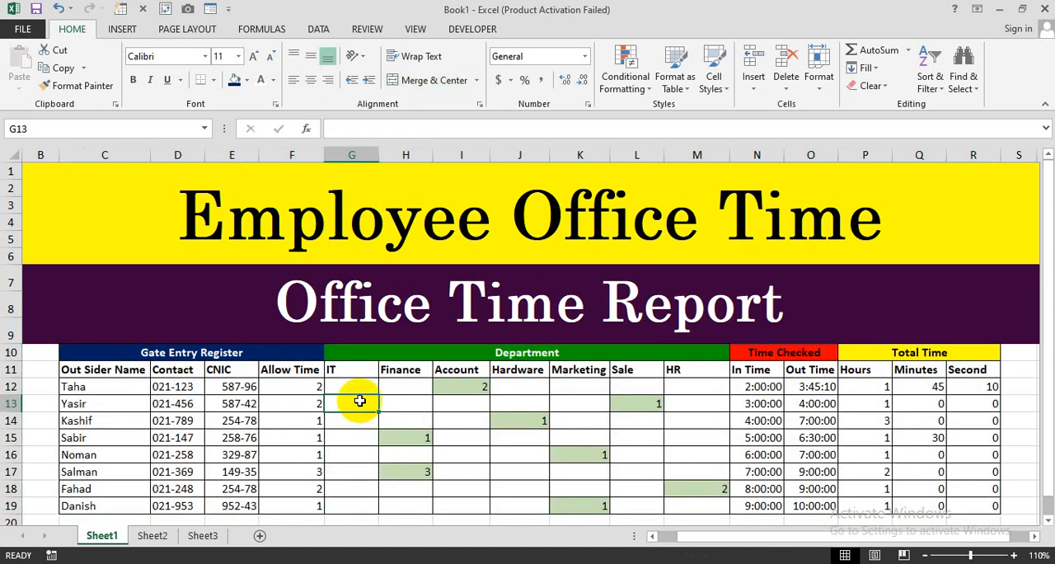
click(157, 536)
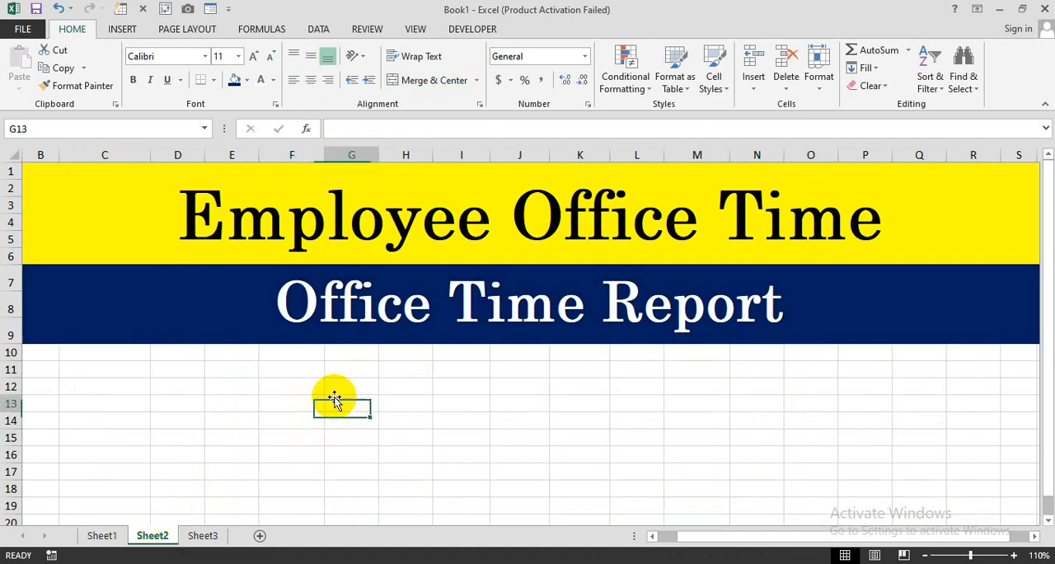
click(128, 359)
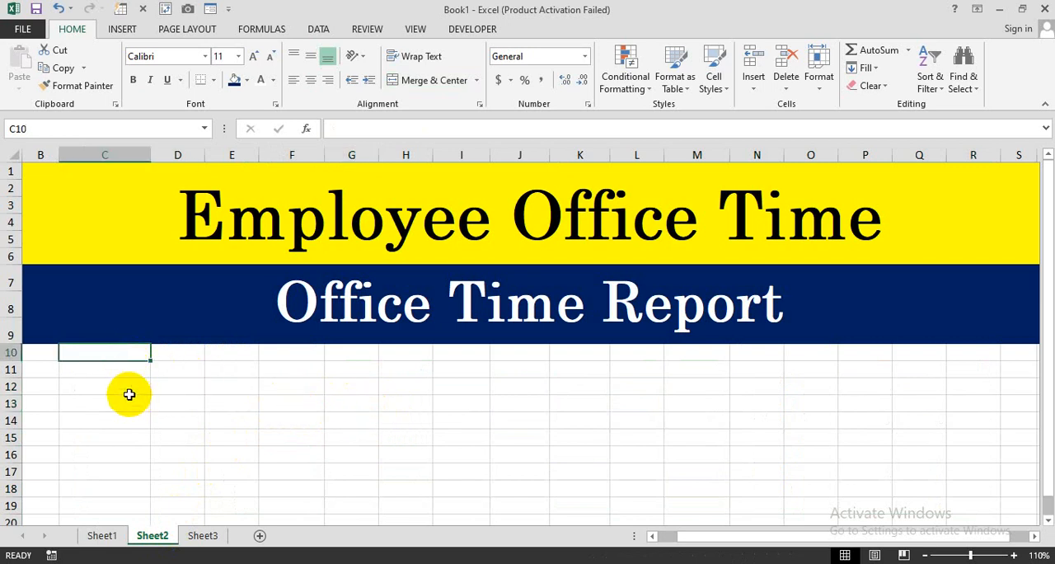
click(104, 370)
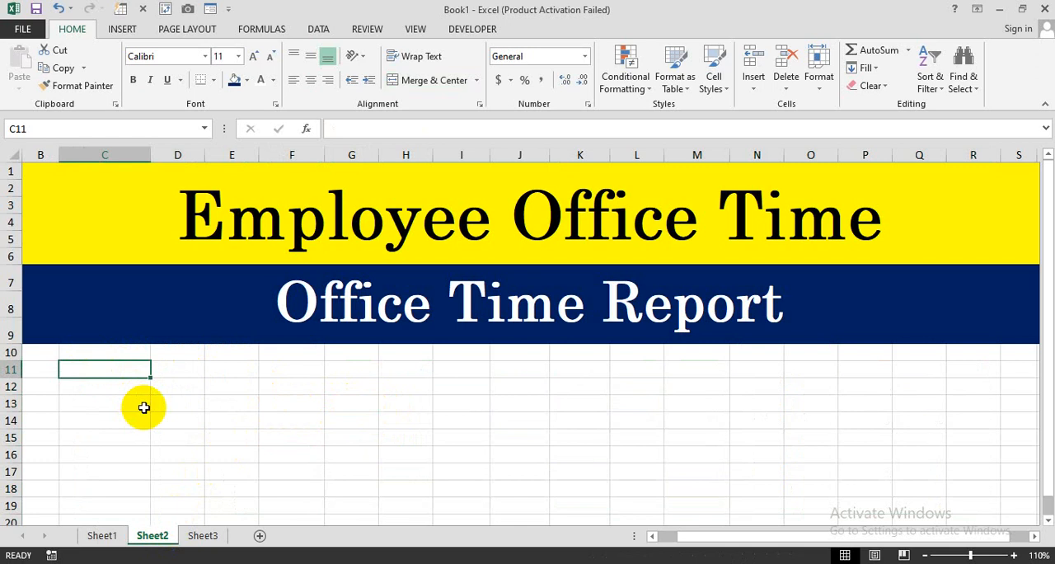
text(Ou)
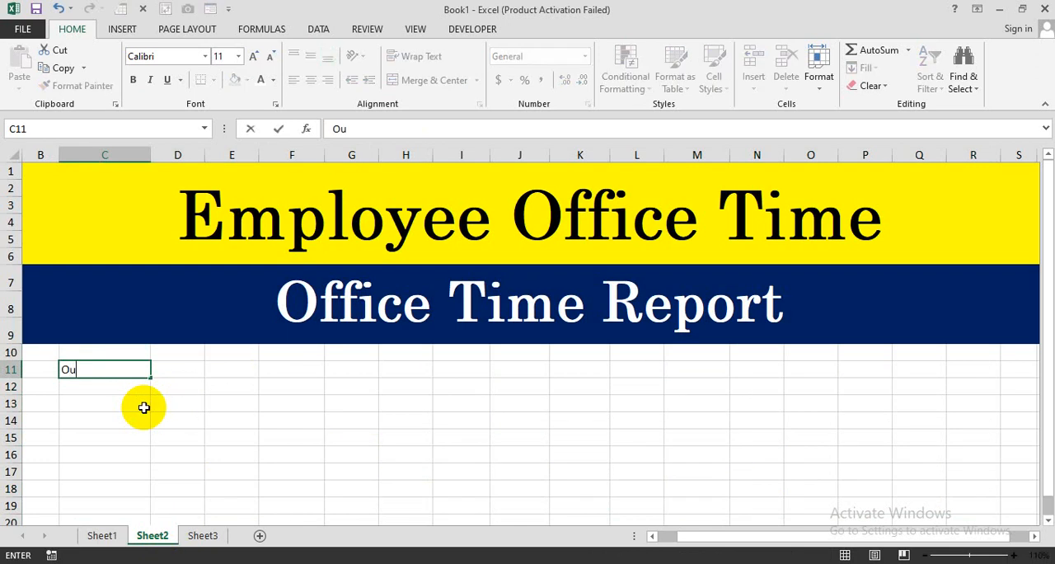
text(t Siders Name)
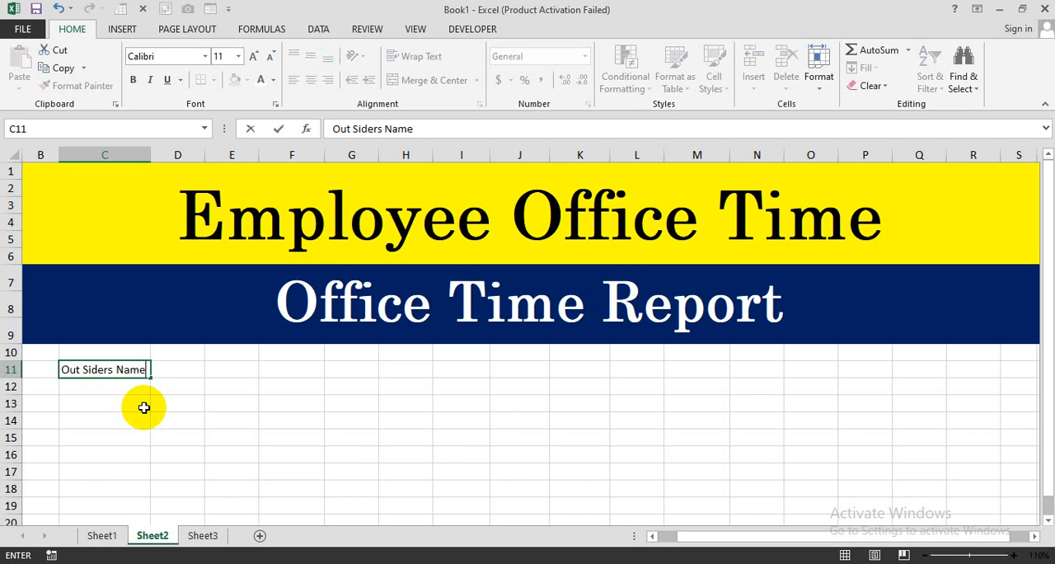
key(ctrl+Return)
key(Right)
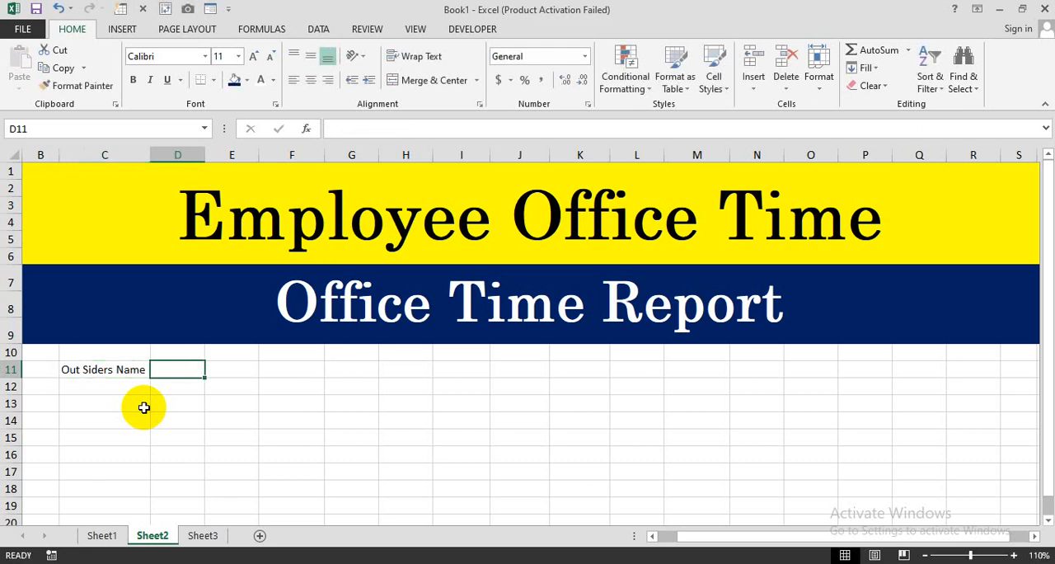
- Enter the headers Contact, CNIC and Allow Time in cells D11 to F11
text(Contact)
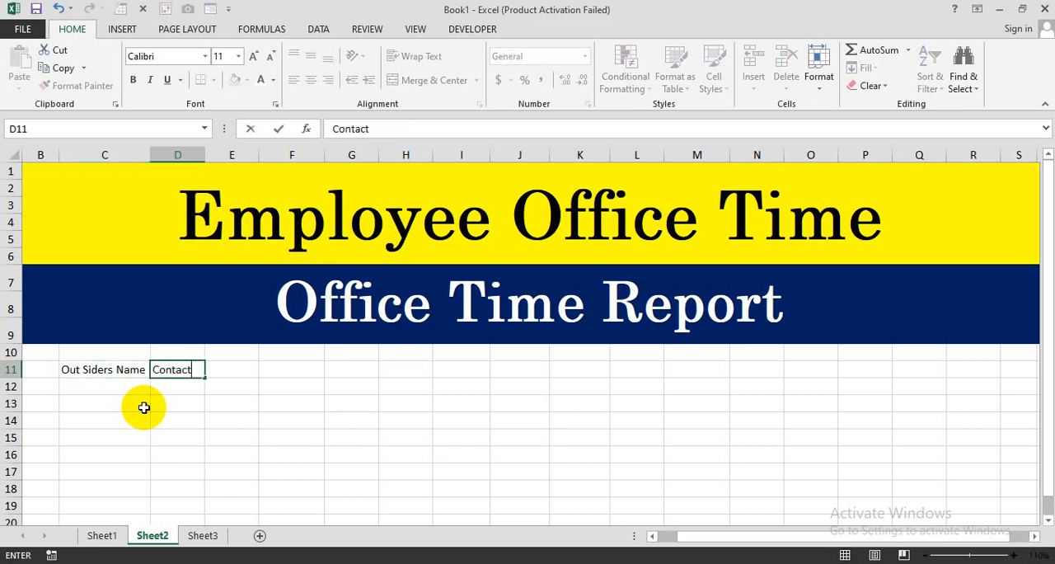
key(Right)
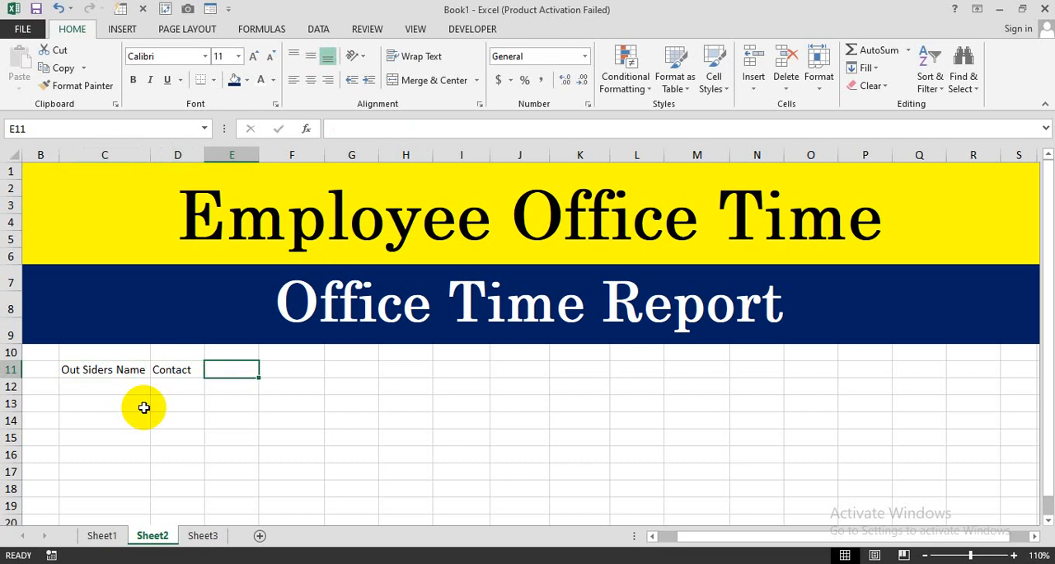
text(CNI)
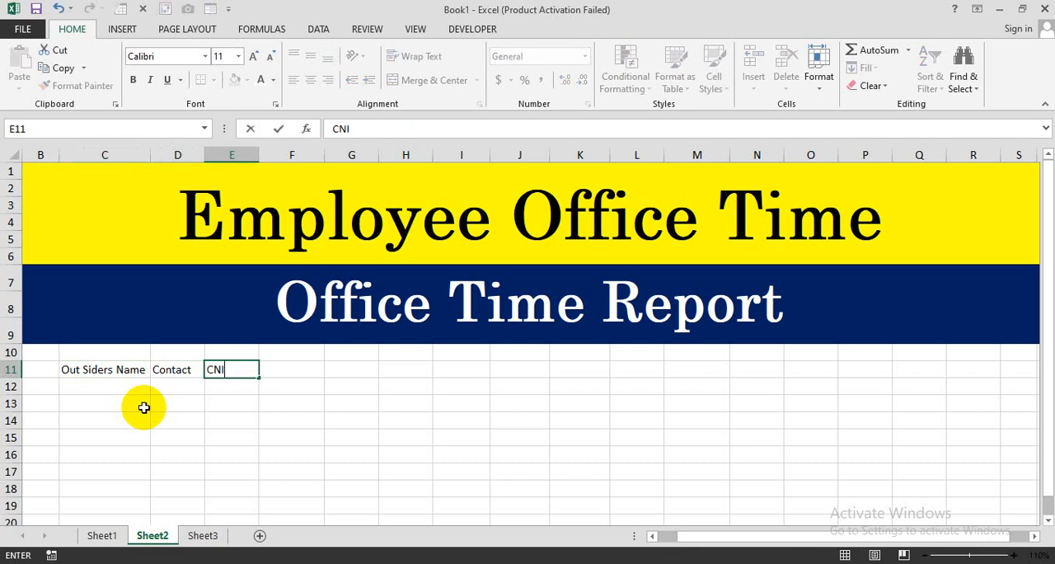
text(C)
key(Right)
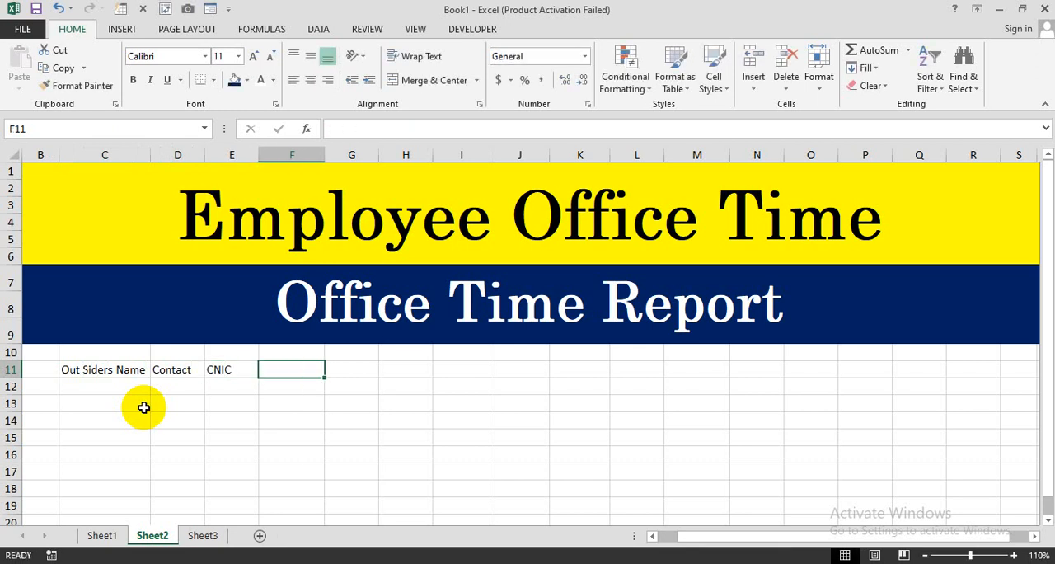
text(All)
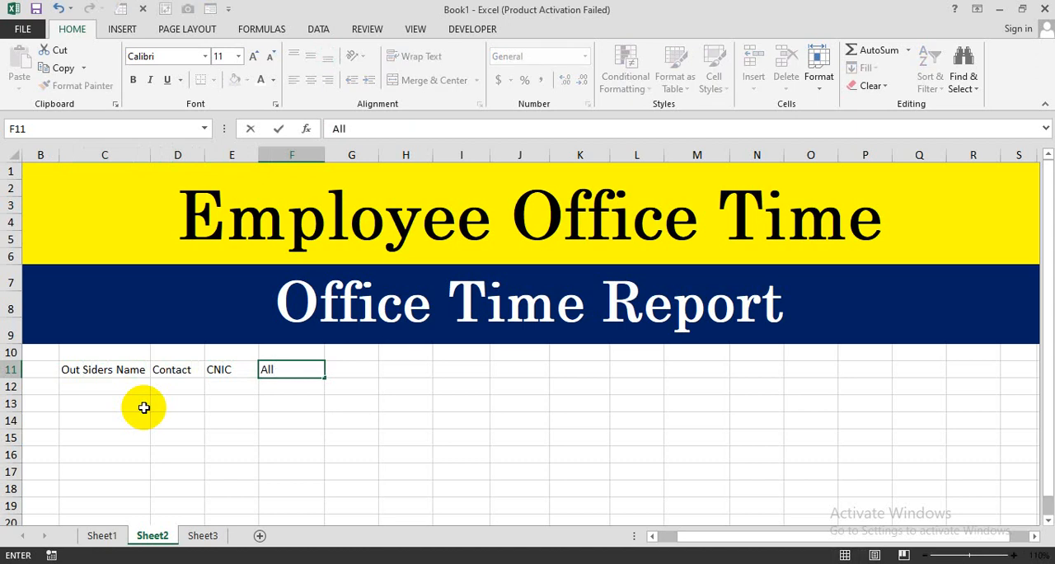
text(ow Time)
key(Return)
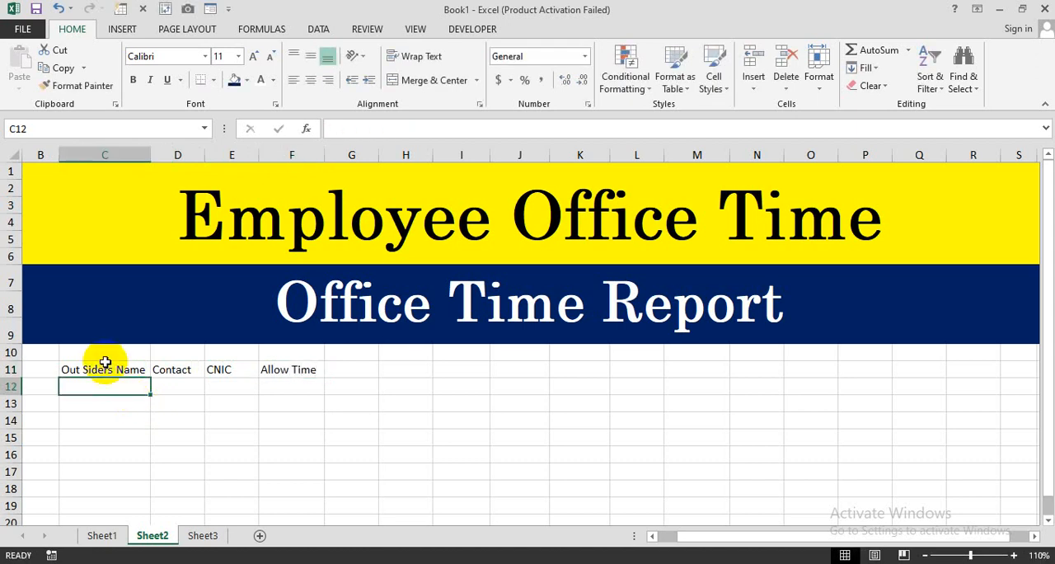
- Merge and center C10:F10 above the headers and enter the heading Gate Entry Register
drag(106, 355, 267, 352)
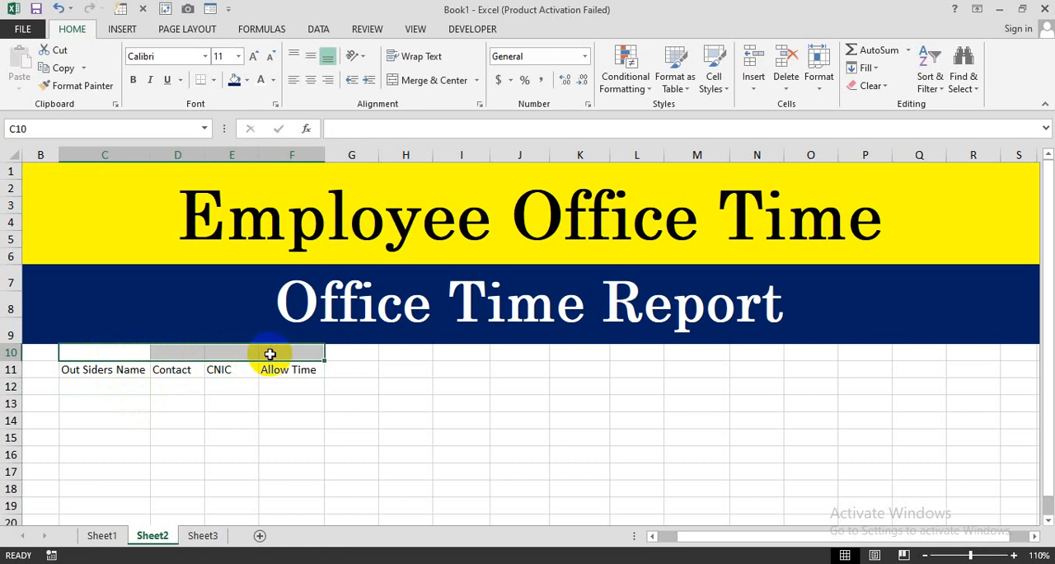
click(422, 81)
click(175, 405)
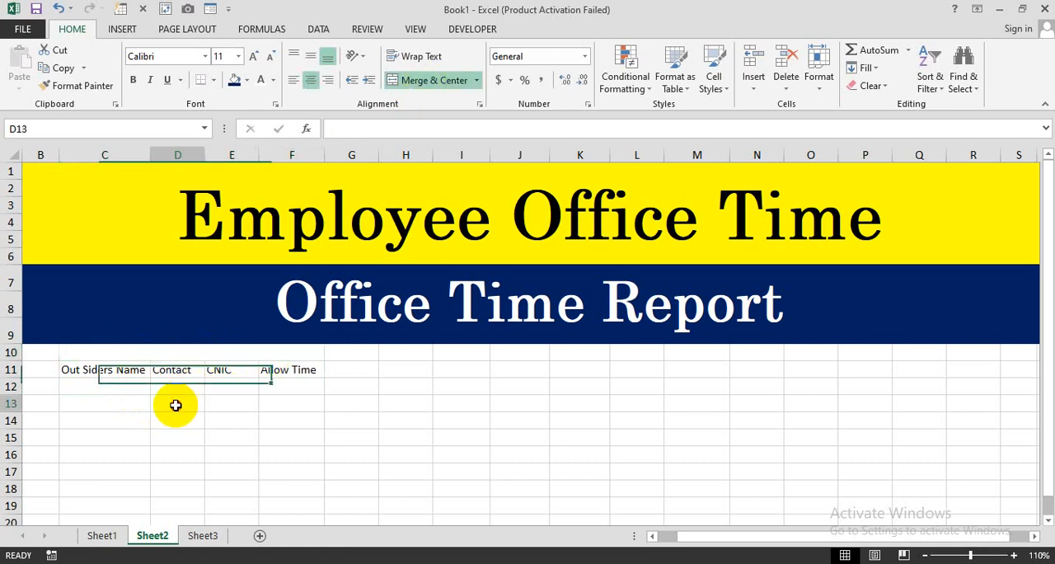
click(167, 354)
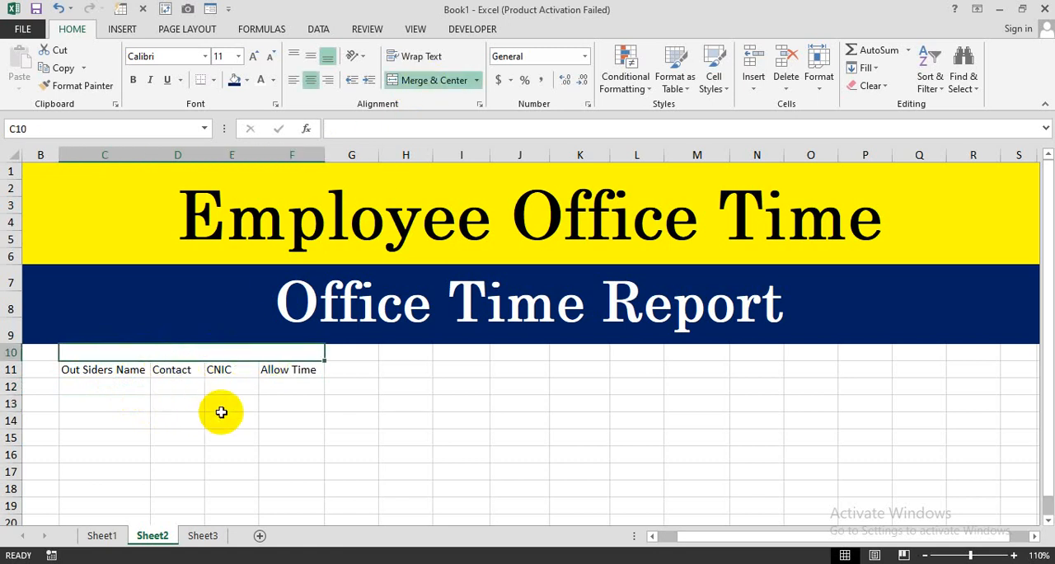
text(Gate)
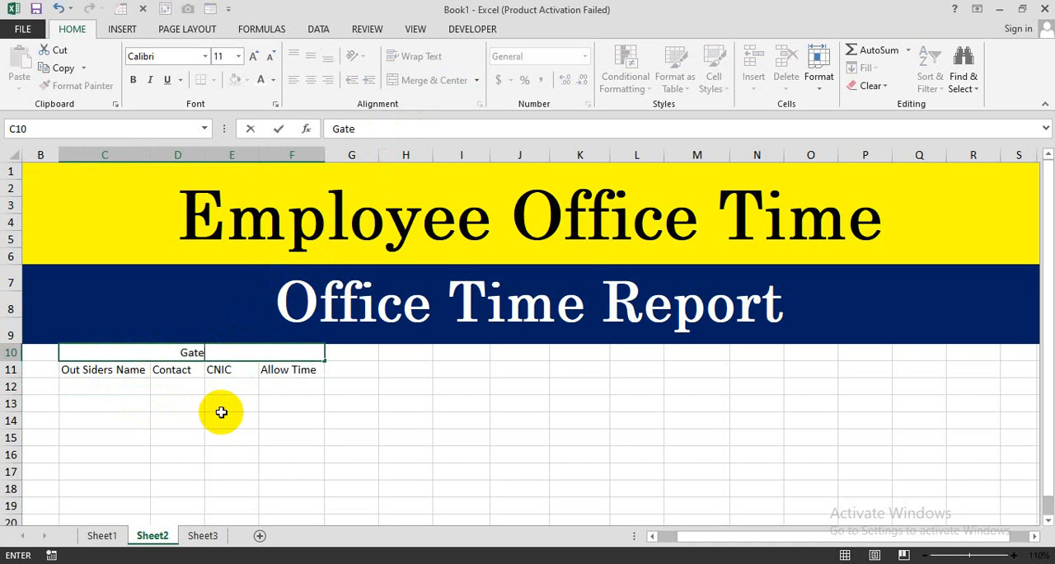
text( Entry )
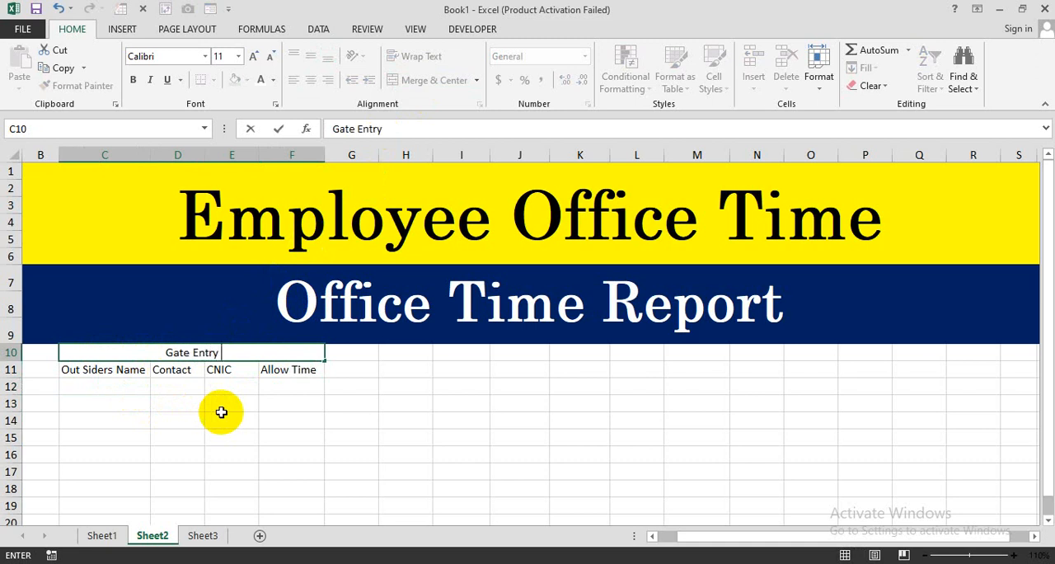
text(Register)
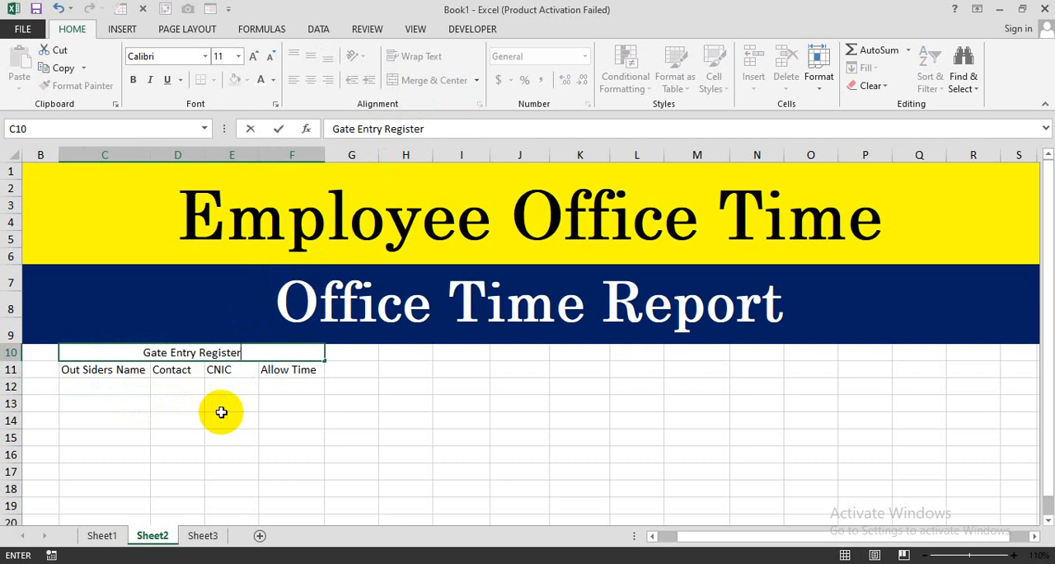
key(Return)
- Format the Gate Entry Register heading with a near-black fill and bold white text
click(182, 355)
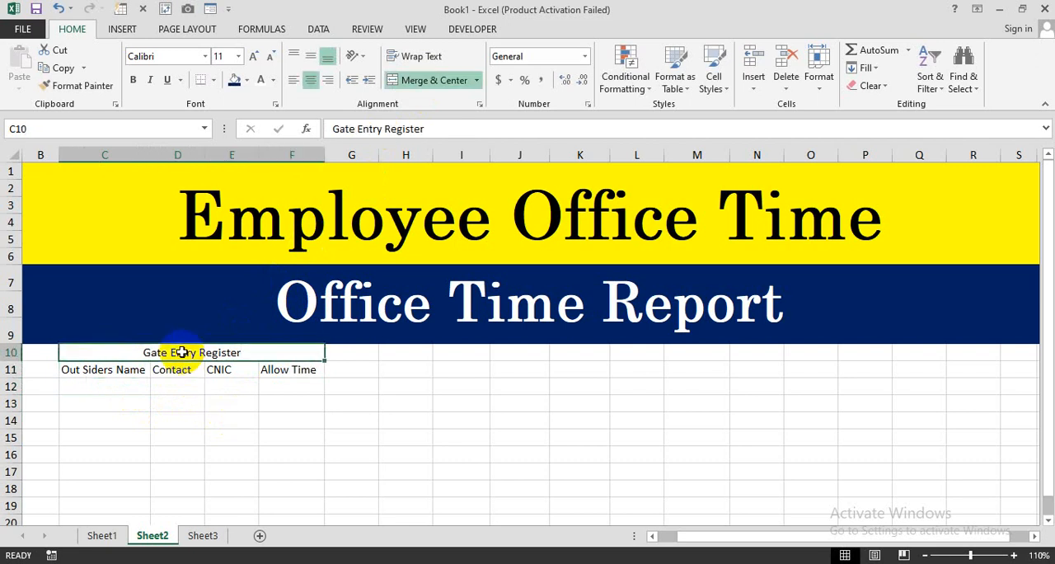
click(246, 80)
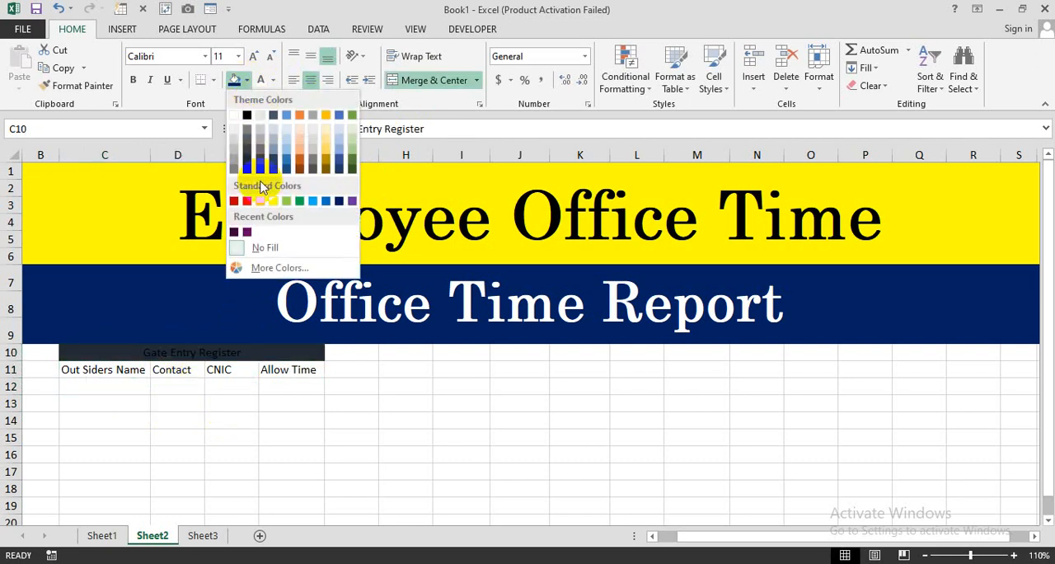
click(257, 174)
click(261, 80)
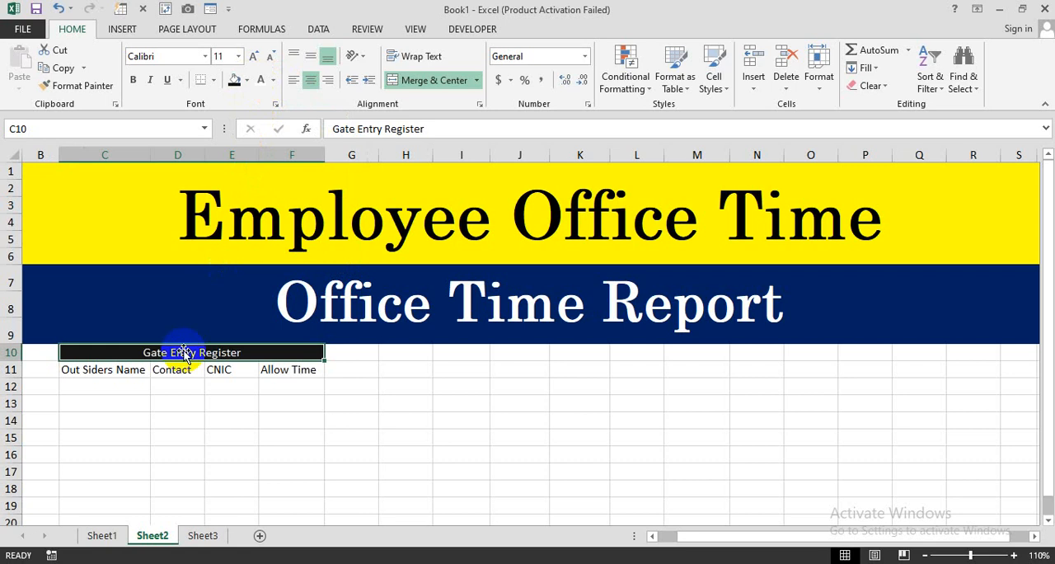
click(132, 79)
- Enter the first four outsiders' first names in cells C12 to C15 of the Out Siders Name column
click(102, 384)
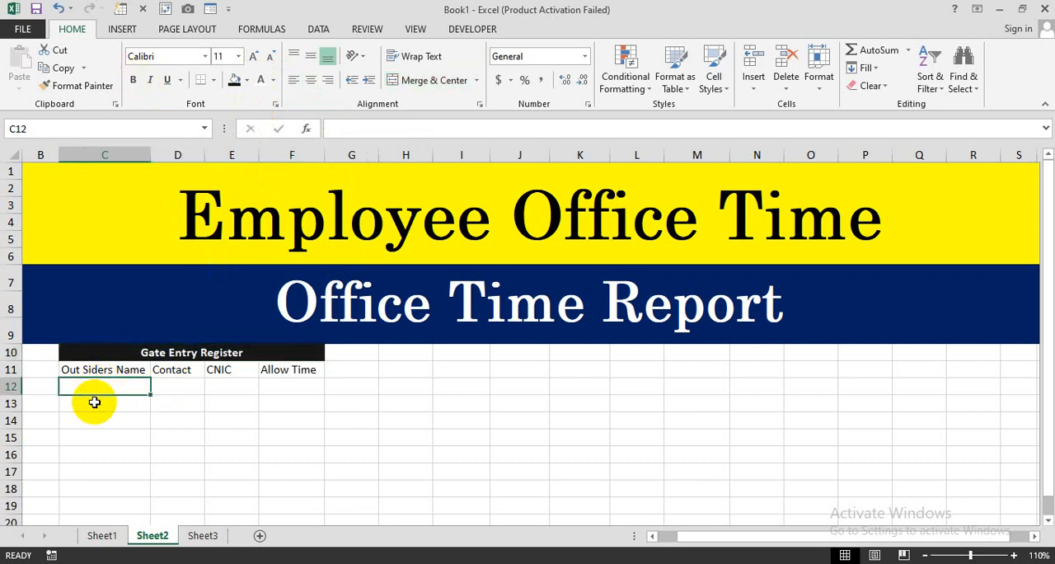
text(Taha)
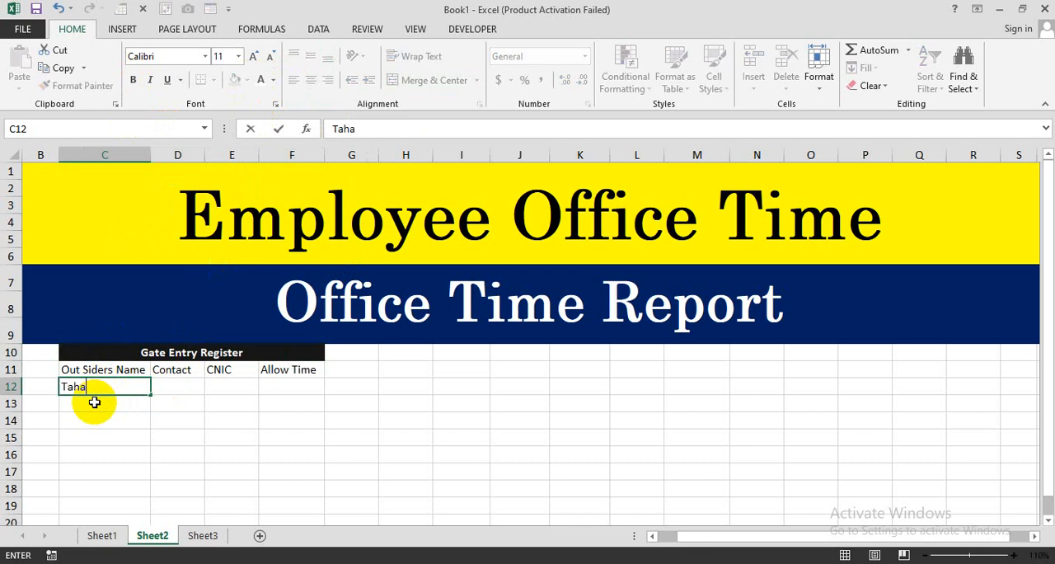
key(Return)
text(Yasir)
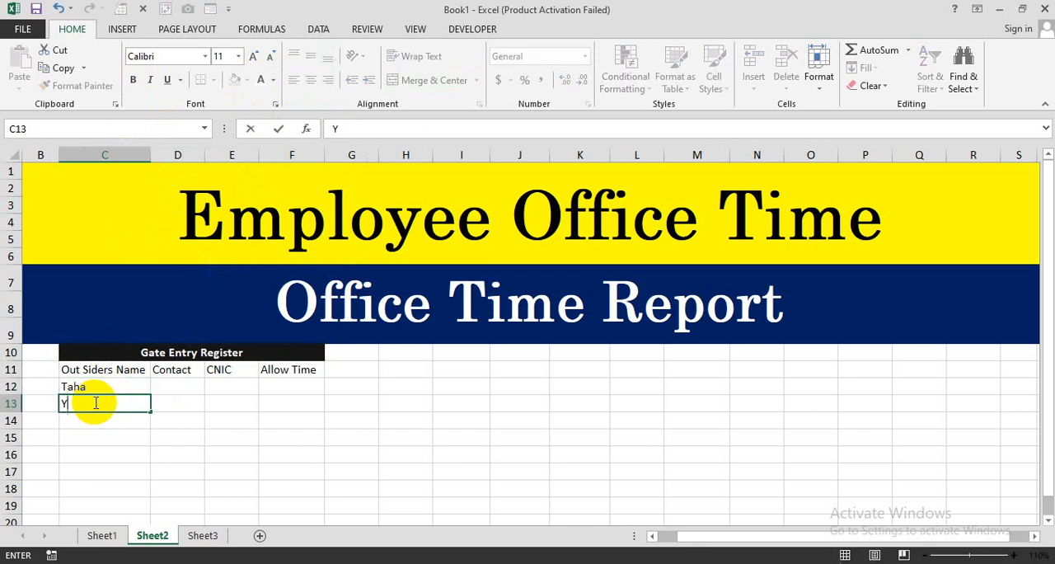
key(Return)
text(Fahad)
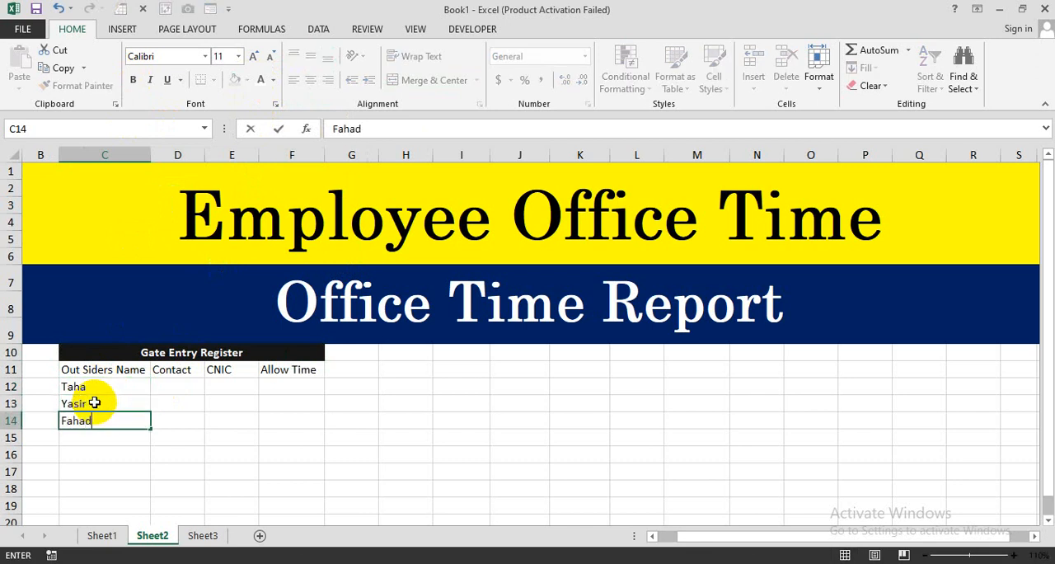
key(Return)
text(Danish)
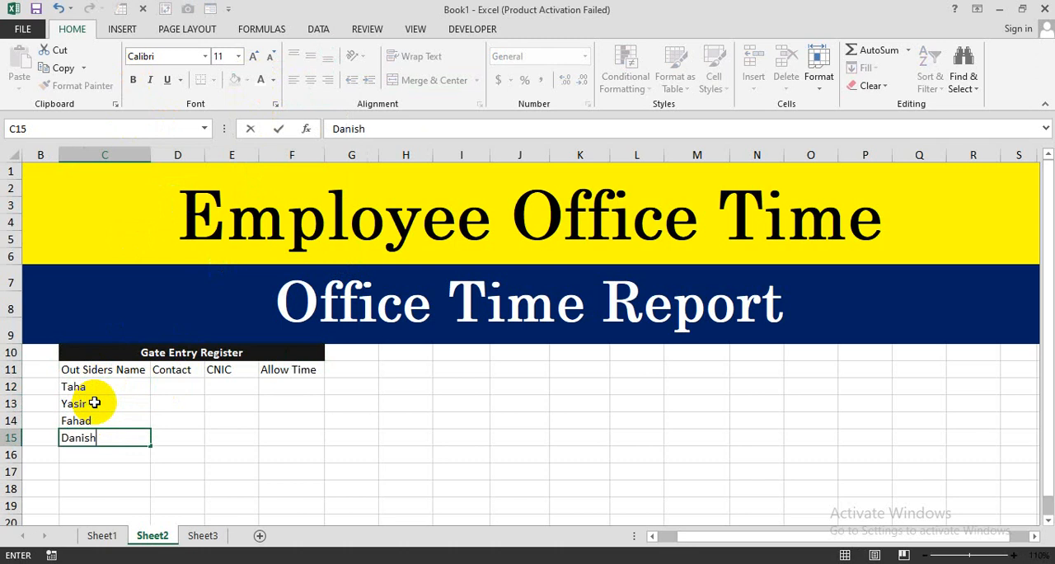
key(Return)
- Enter four more outsiders' first names in cells C16 to C19 to complete the name column
text(Ni)
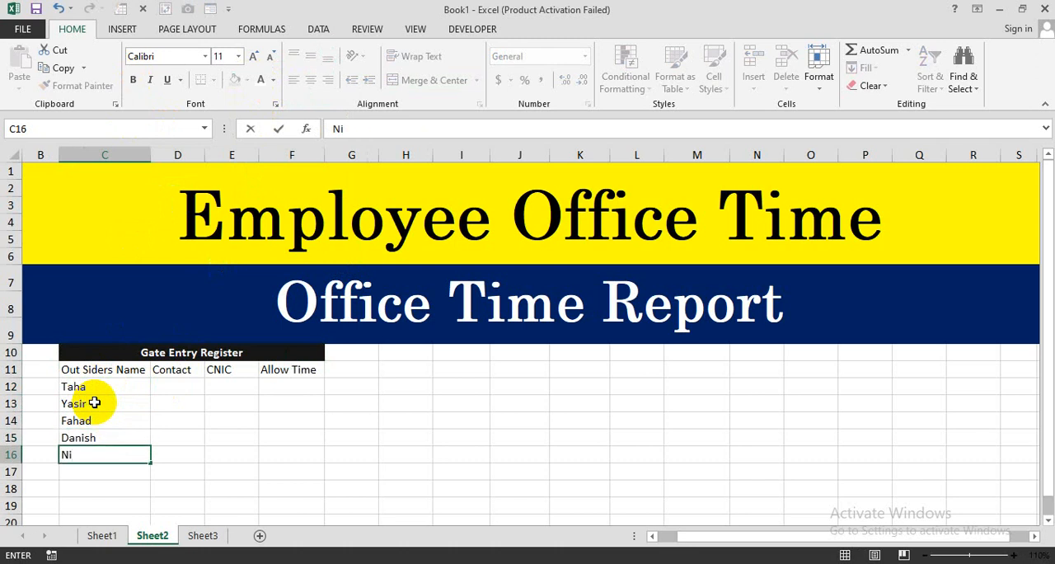
text(oman)
key(Return)
text(Farhan)
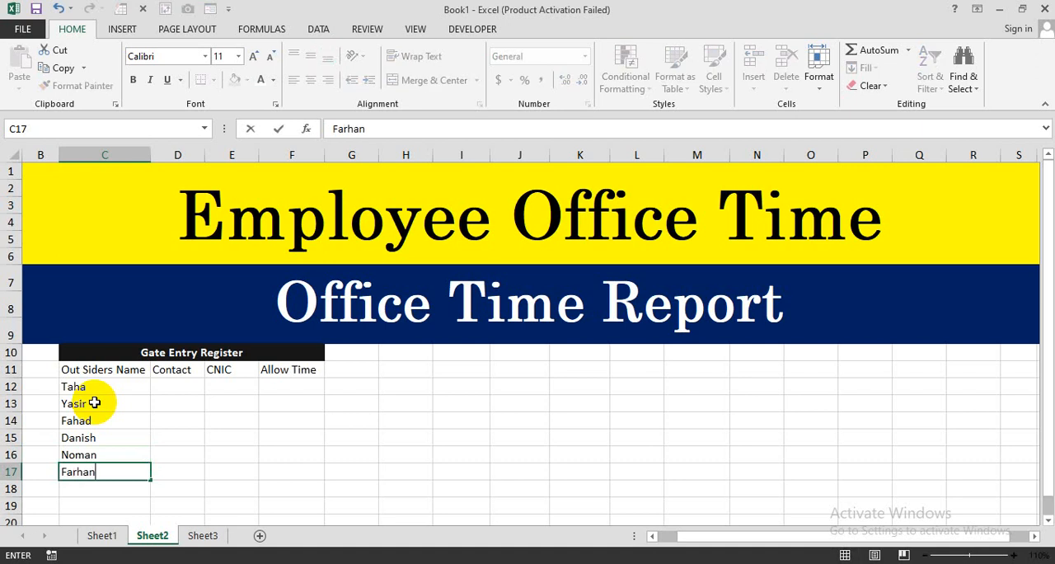
key(Return)
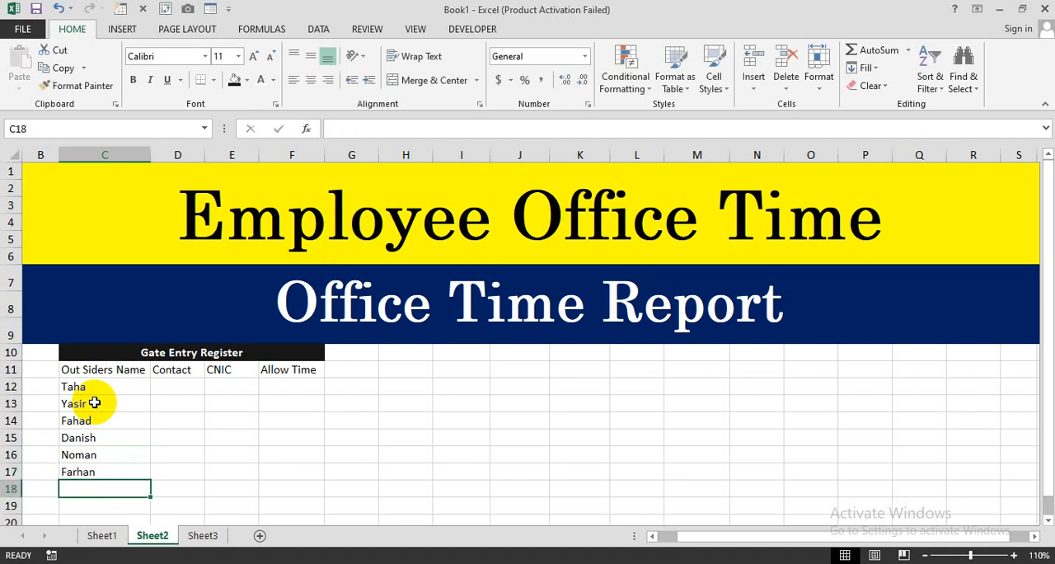
text(Salman)
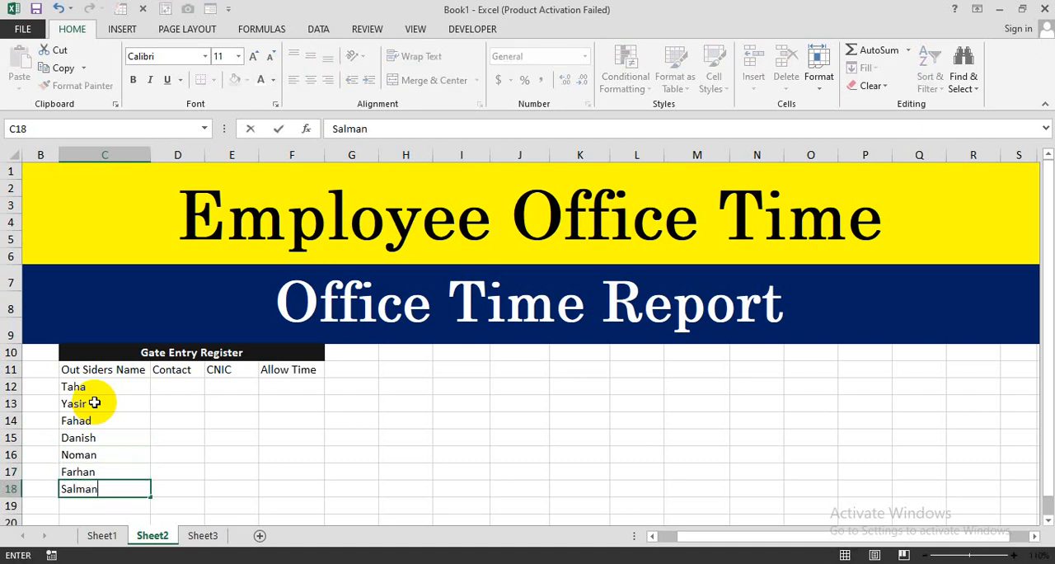
key(Return)
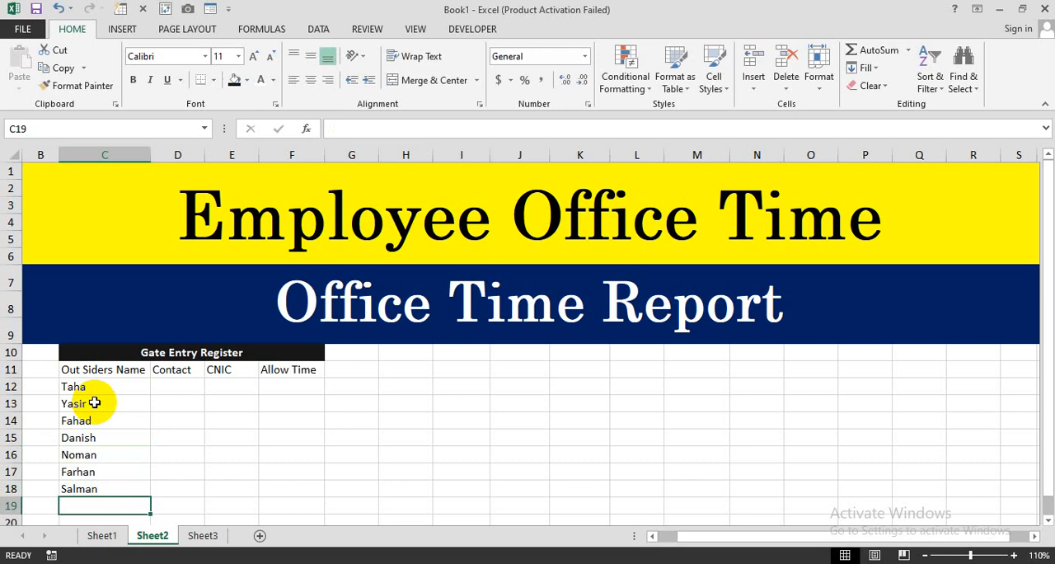
text(Hammad)
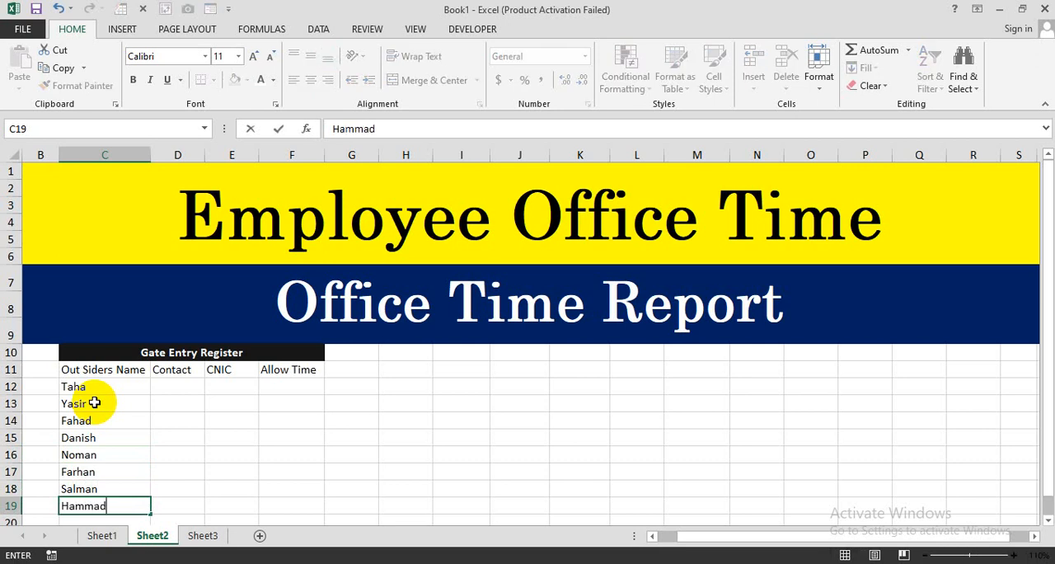
key(Return)
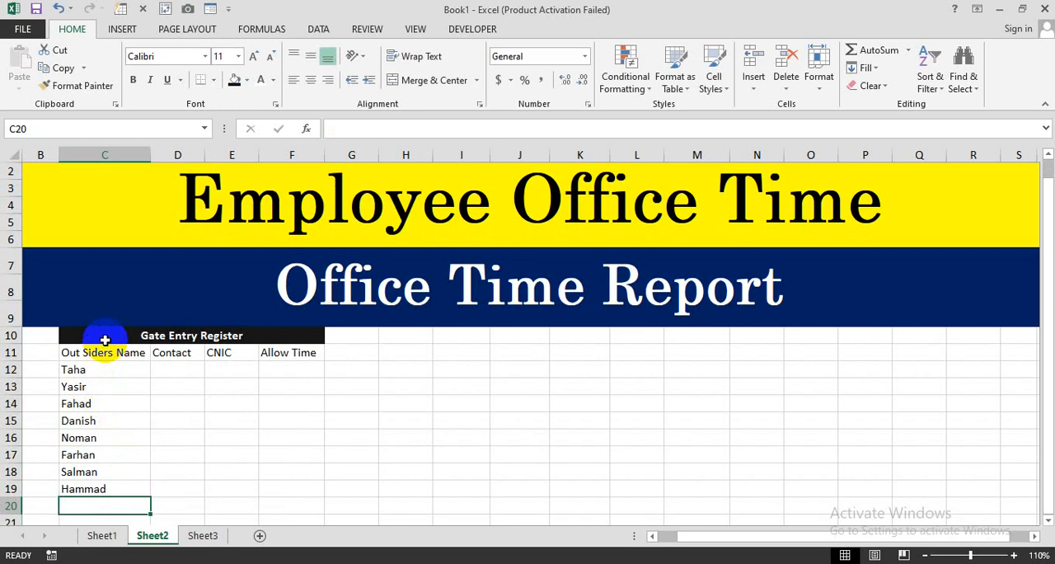
- Apply all borders to the Gate Entry Register table, cells C10 to F19
click(105, 340)
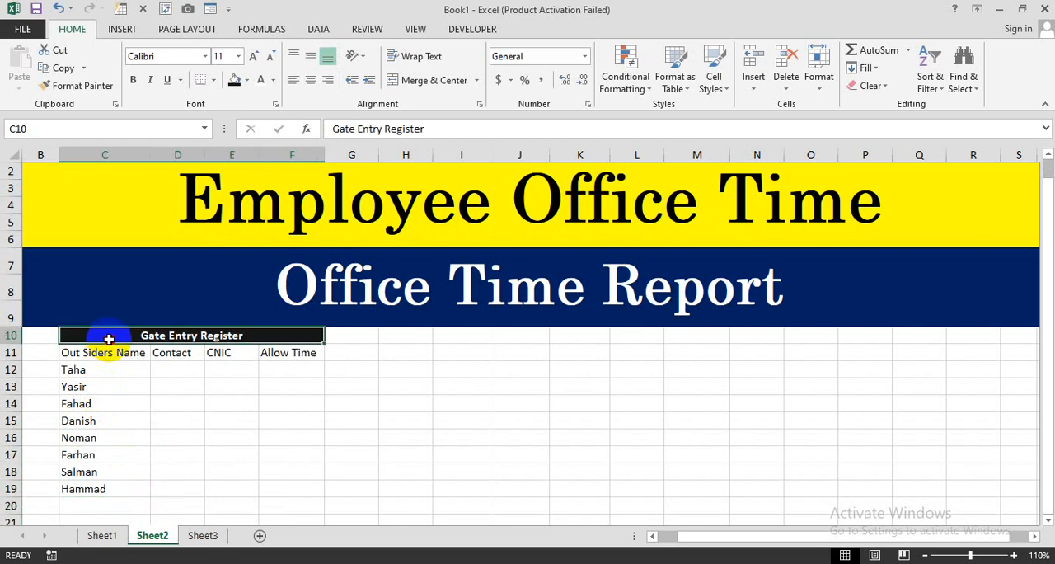
drag(109, 339, 106, 487)
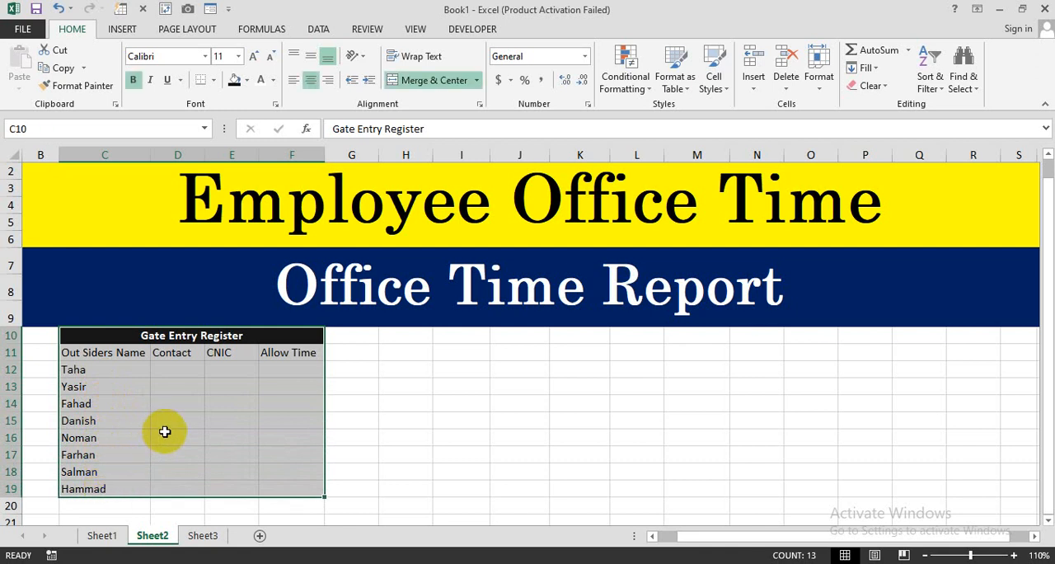
click(213, 80)
click(235, 212)
click(194, 388)
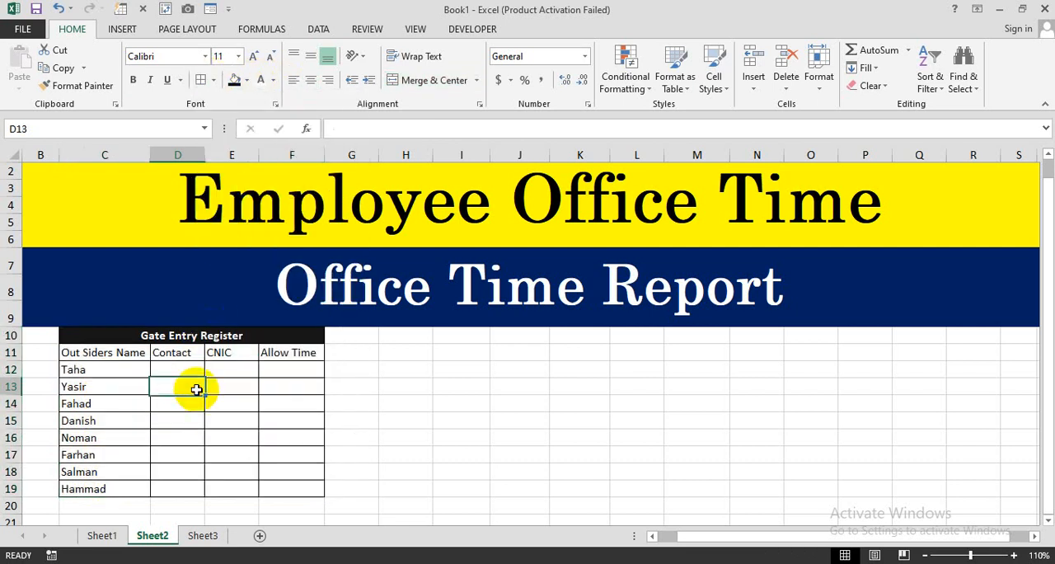
- Enter the first outsider's contact number in D12 and fill it down as a series to D19
click(173, 373)
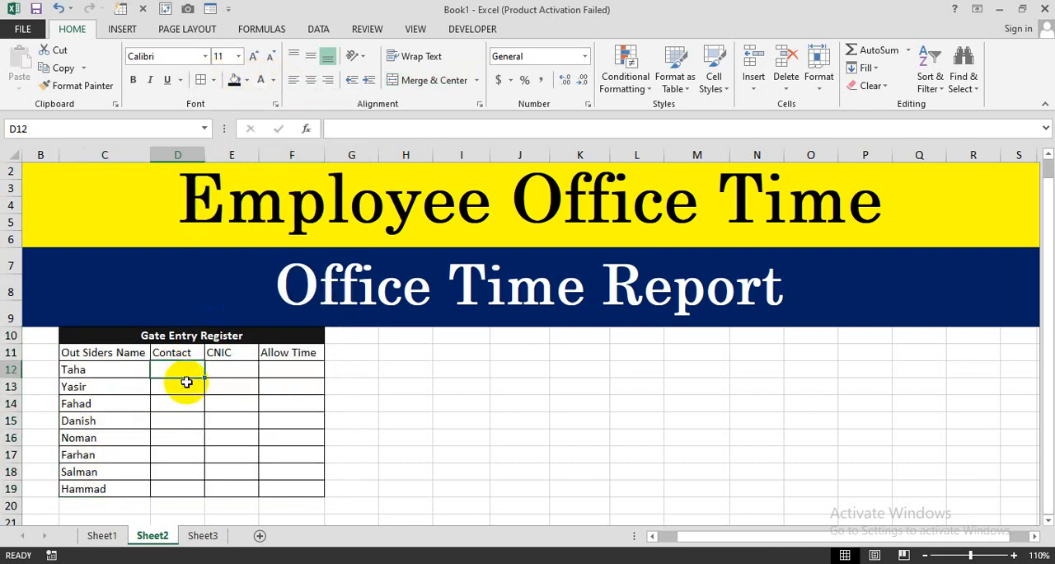
text(032)
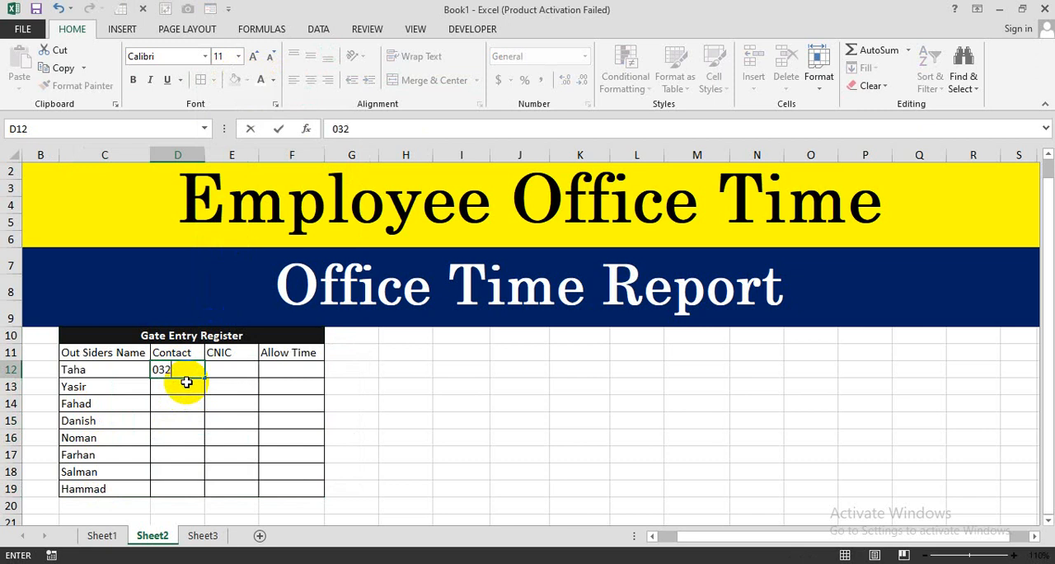
text(1-258)
key(Return)
click(187, 369)
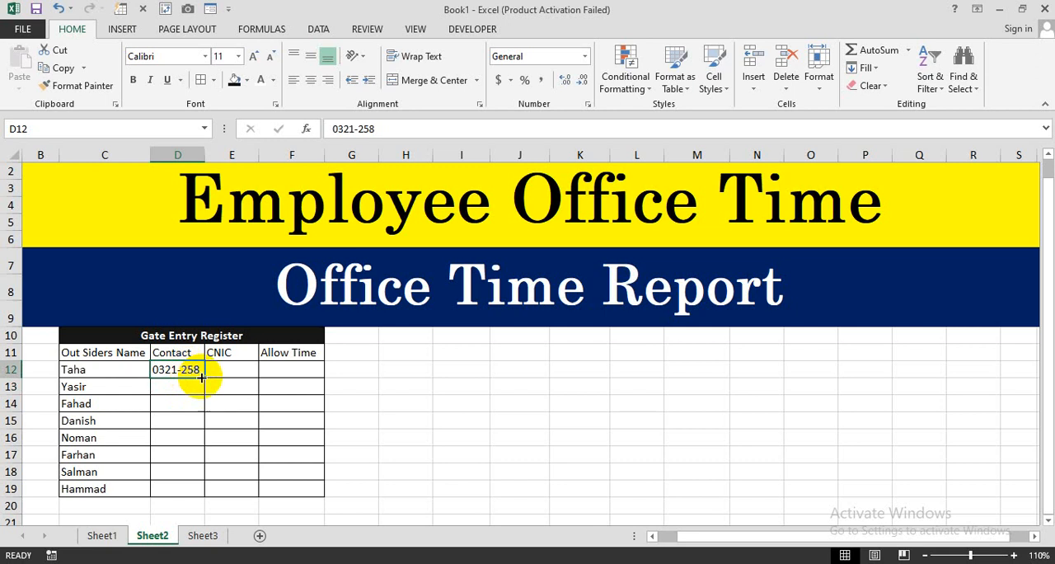
drag(203, 377, 184, 490)
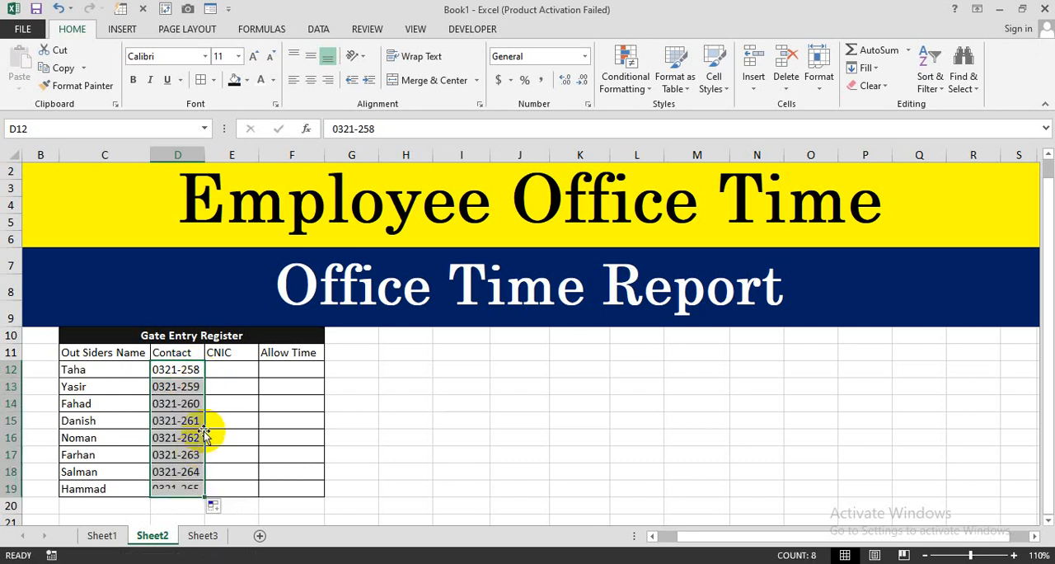
drag(192, 372, 177, 487)
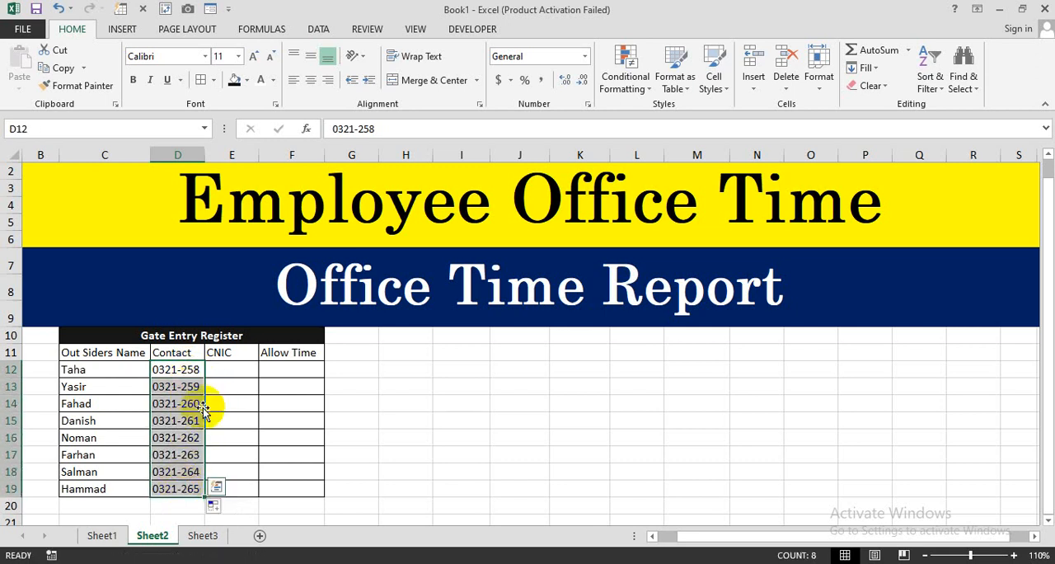
- Enter the first outsider's CNIC number in E12 and fill it down as a series to E19
click(223, 369)
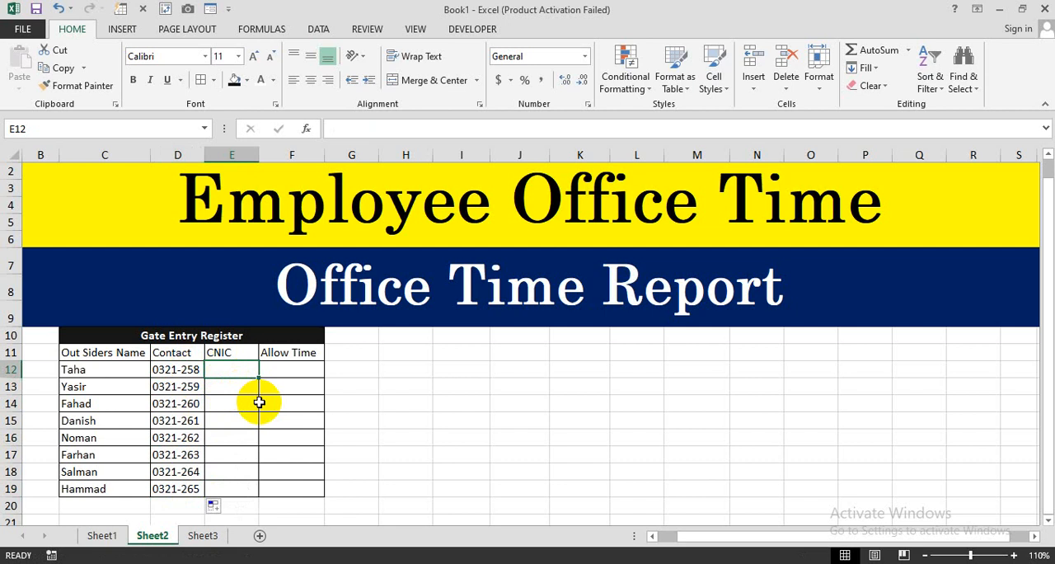
text(6987-)
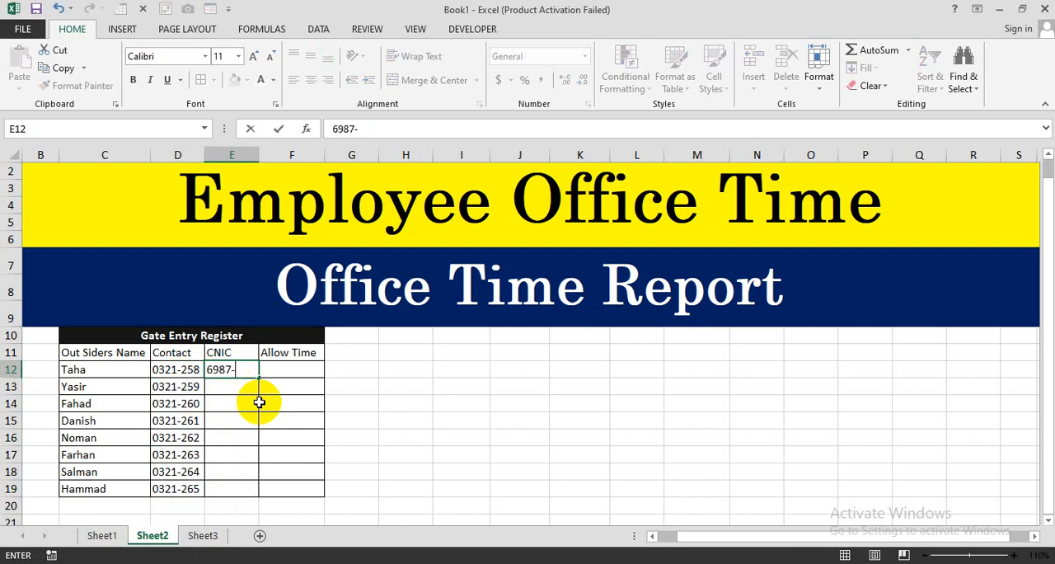
text(963)
key(Return)
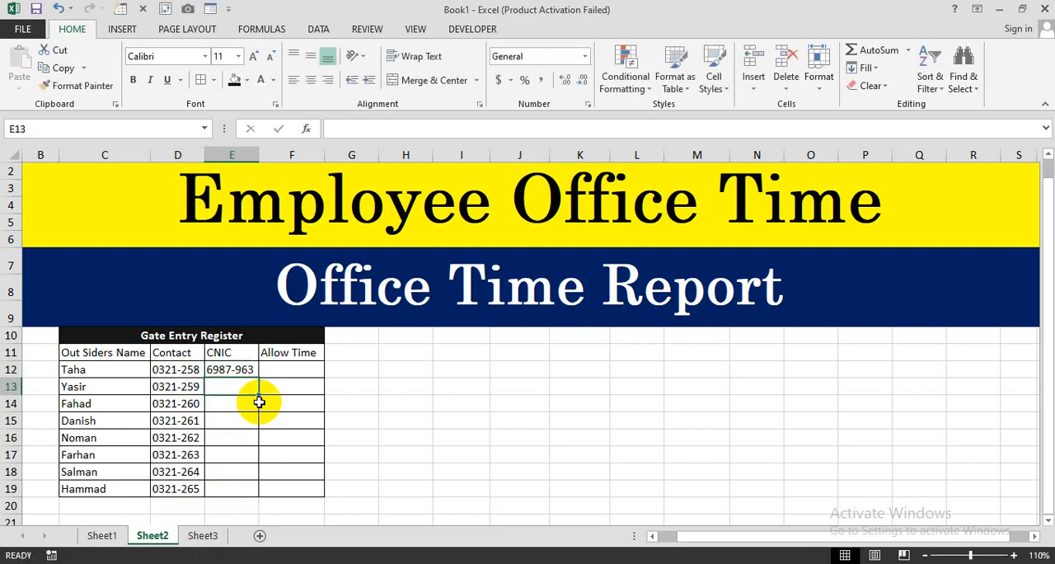
key(Up)
drag(260, 379, 258, 498)
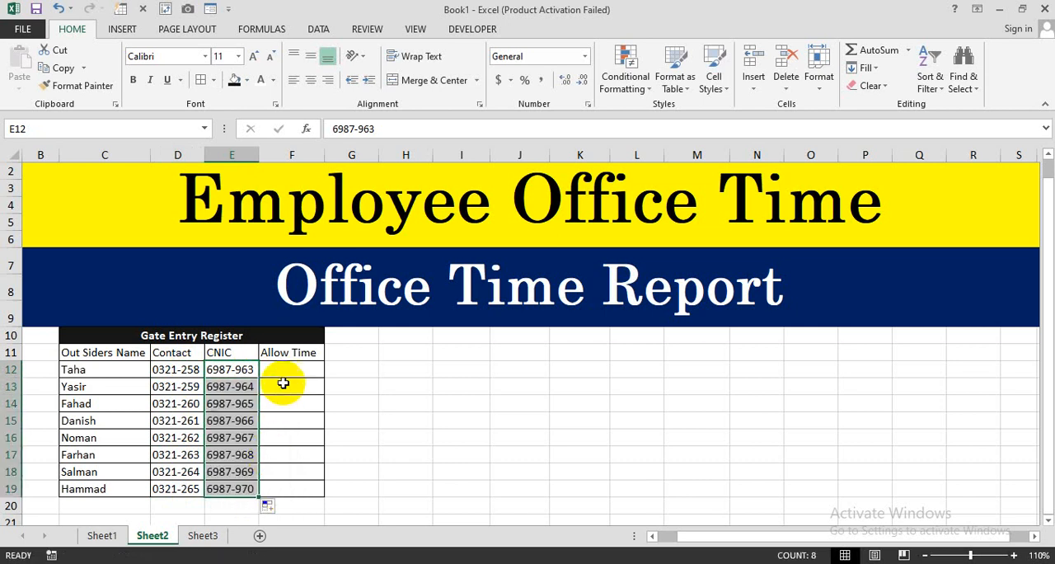
- Enter the first four Allow Time values, 3, 2, 2 and 1, in cells F12 to F15
click(287, 372)
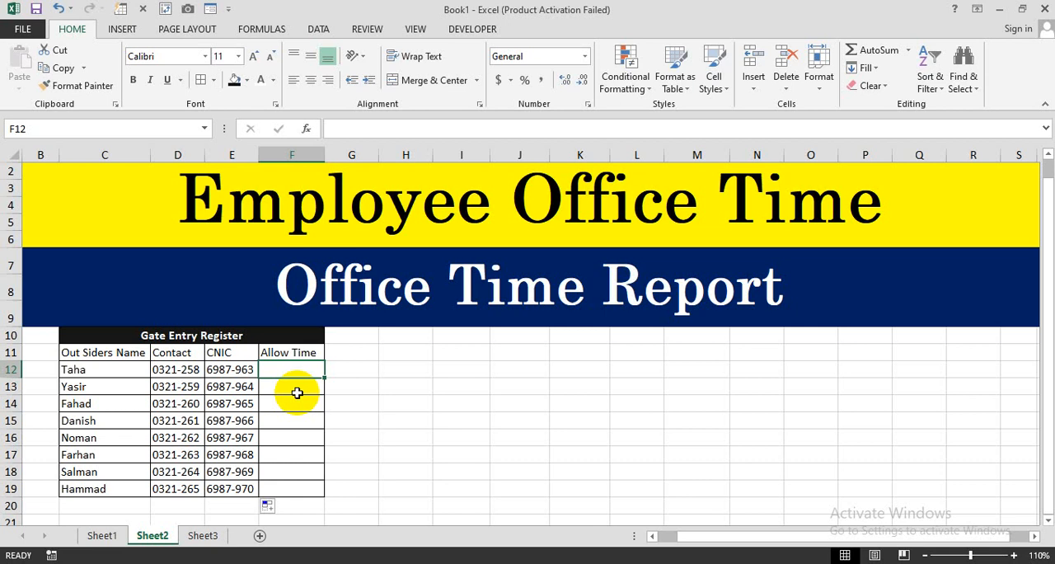
text(3)
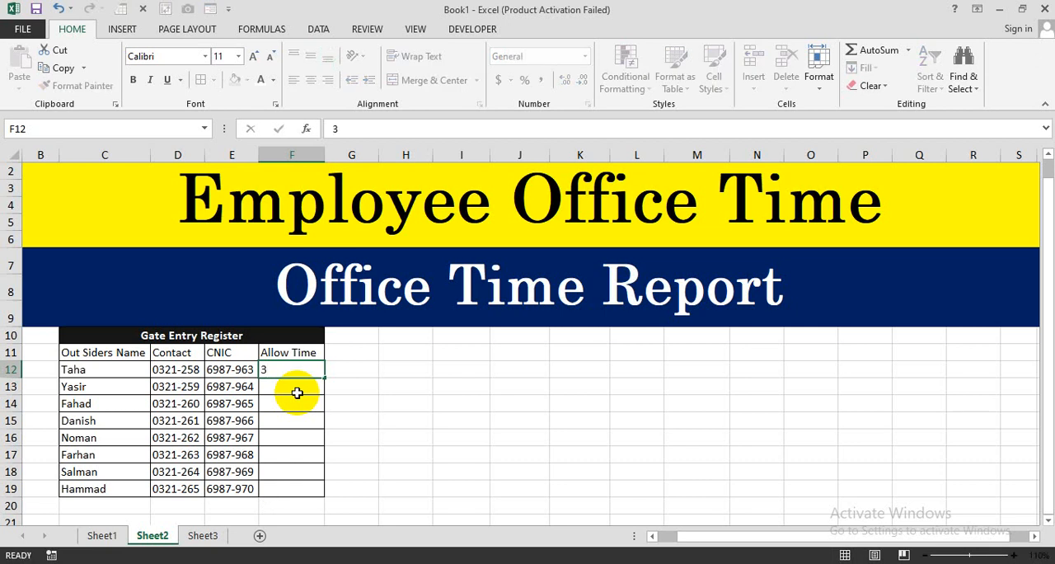
key(Return)
text(2)
key(Return)
text(2)
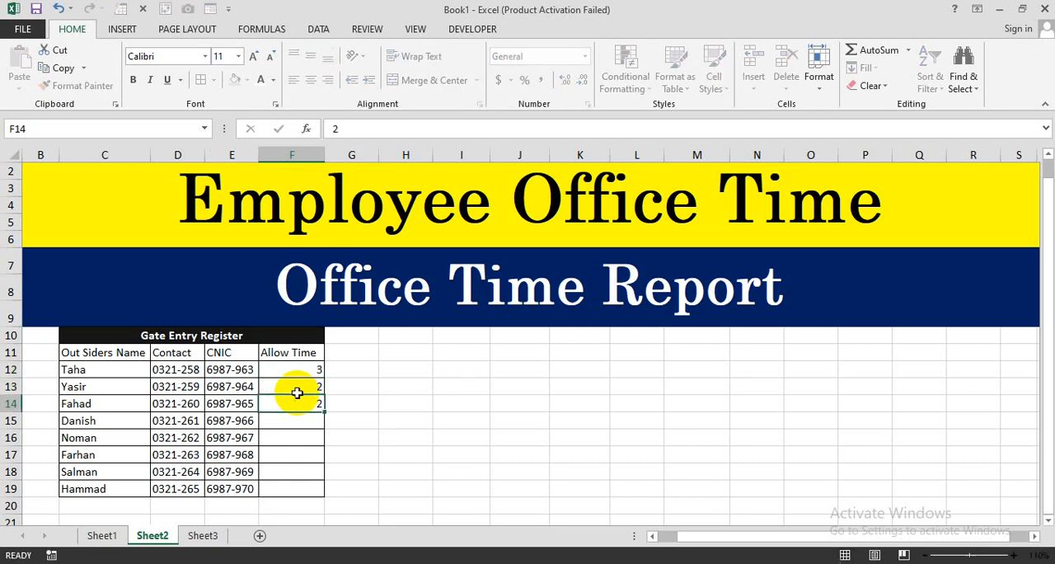
key(Return)
text(1)
key(Return)
- Complete the Allow Time column with 3, 2, 1 and 1 in cells F16 to F19
text(3)
key(Return)
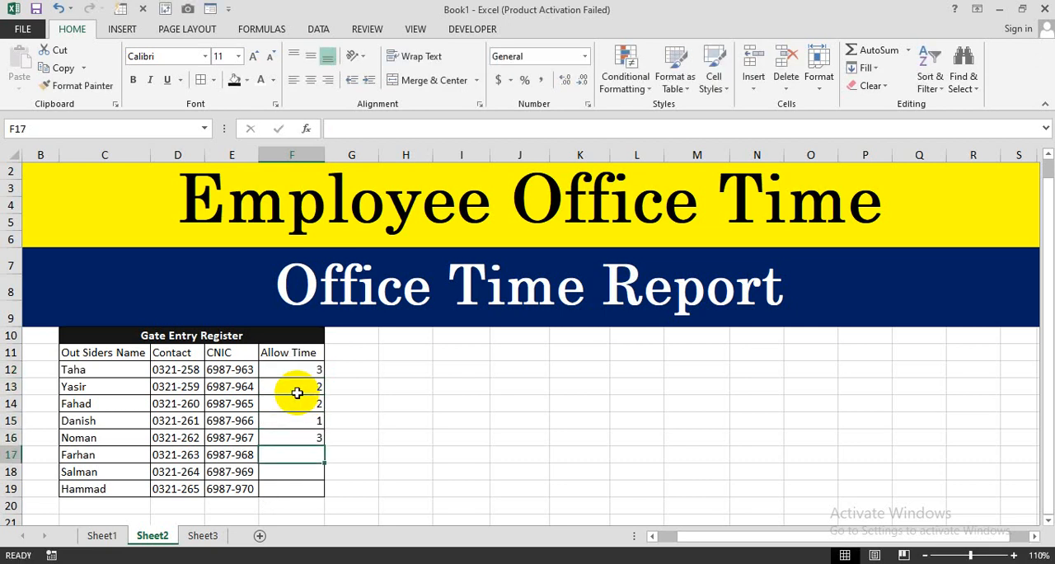
text(2)
key(Return)
text(1)
key(Return)
text(1)
key(Return)
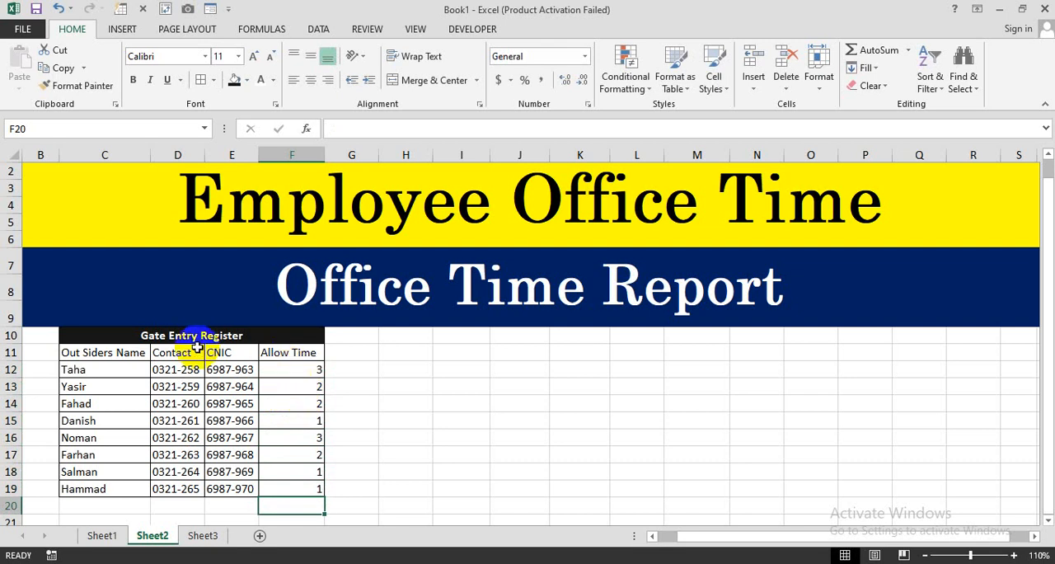
drag(182, 335, 192, 468)
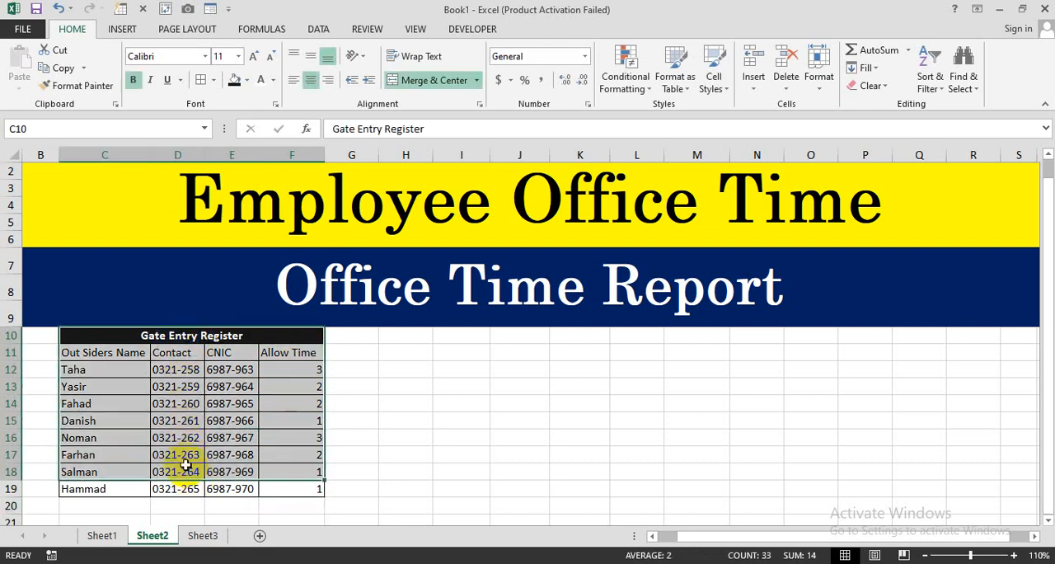
click(111, 368)
click(176, 370)
click(235, 368)
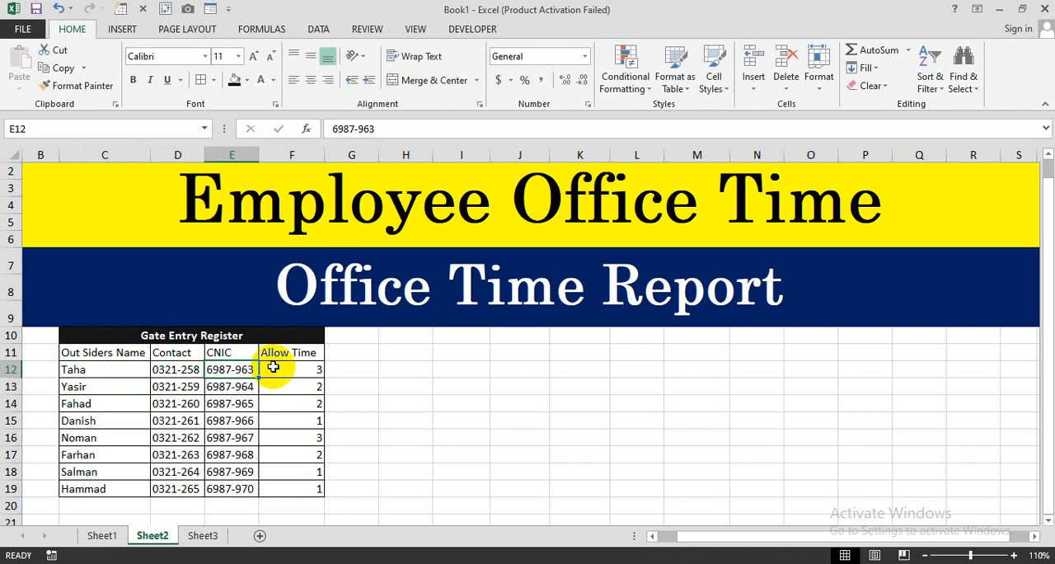
click(281, 368)
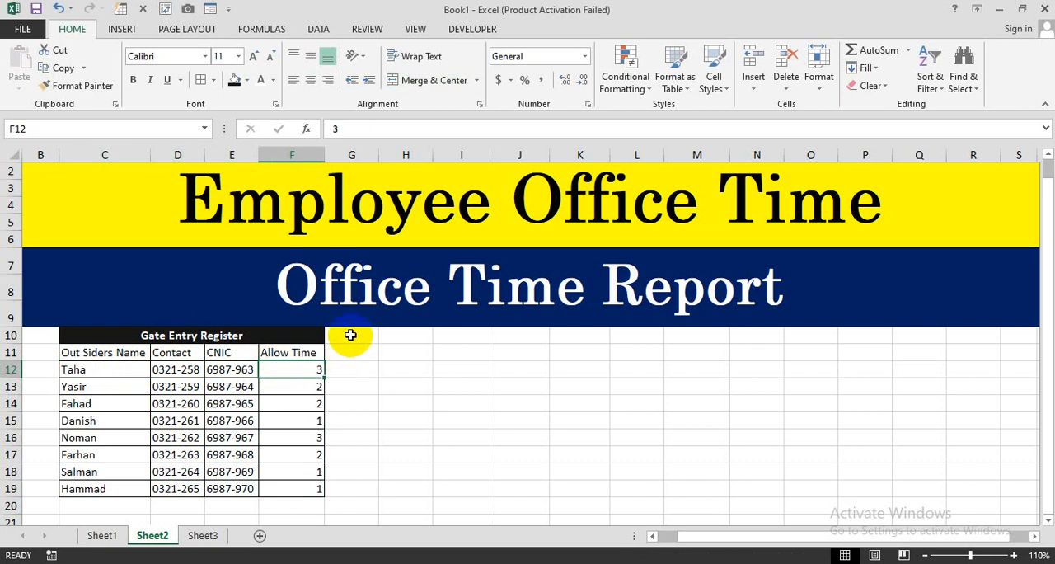
- Enter the department headers IT, Finance and Accounts in cells G11 to I11
click(346, 351)
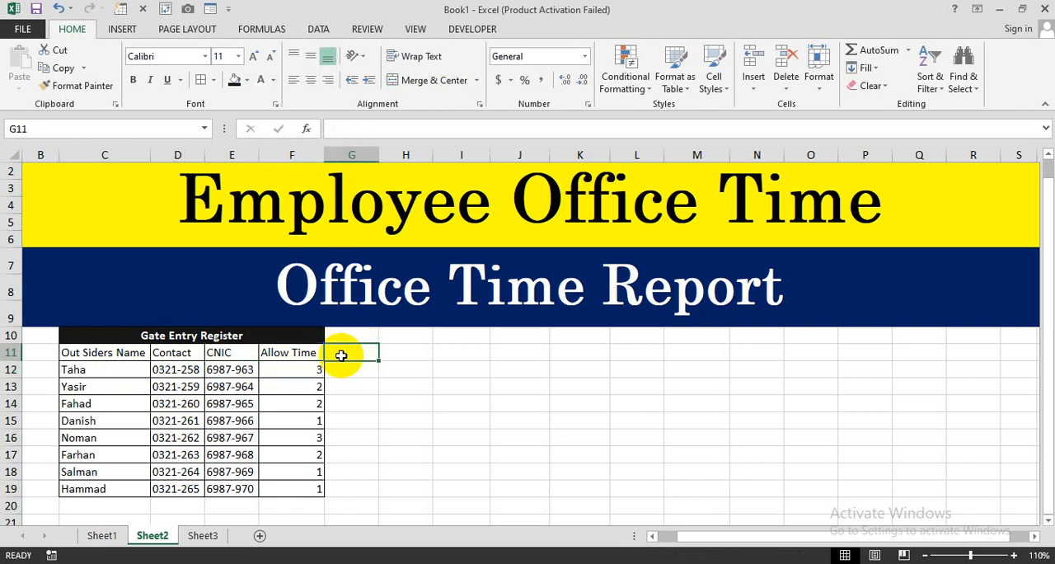
text(IT)
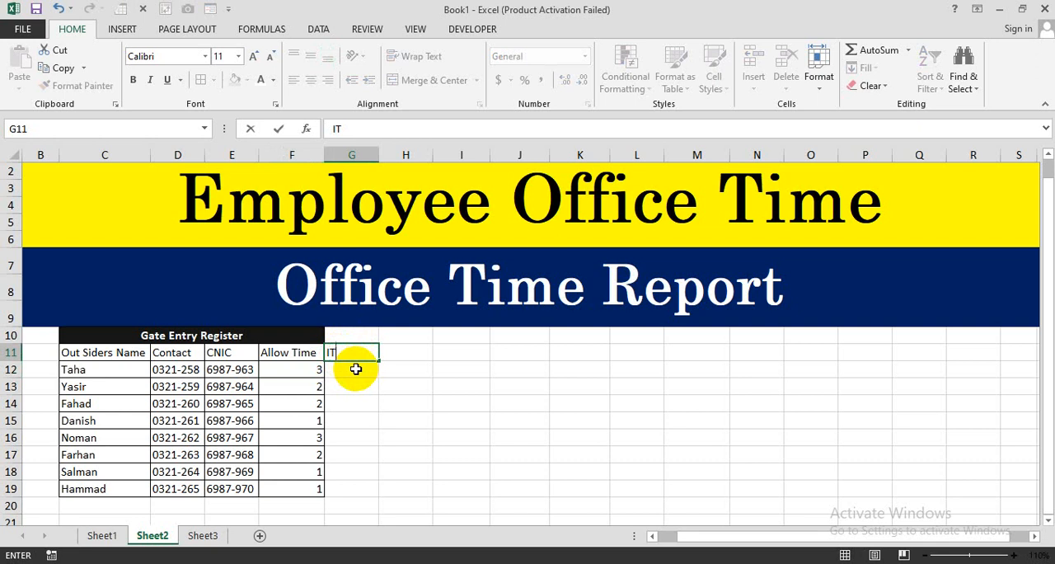
key(Tab)
text(Finan)
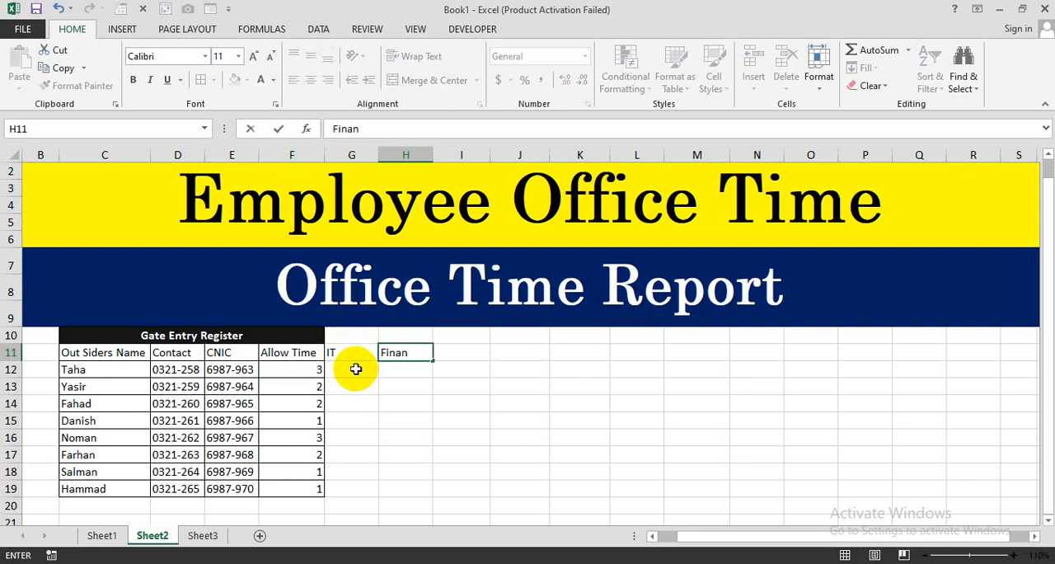
text(ce)
key(Tab)
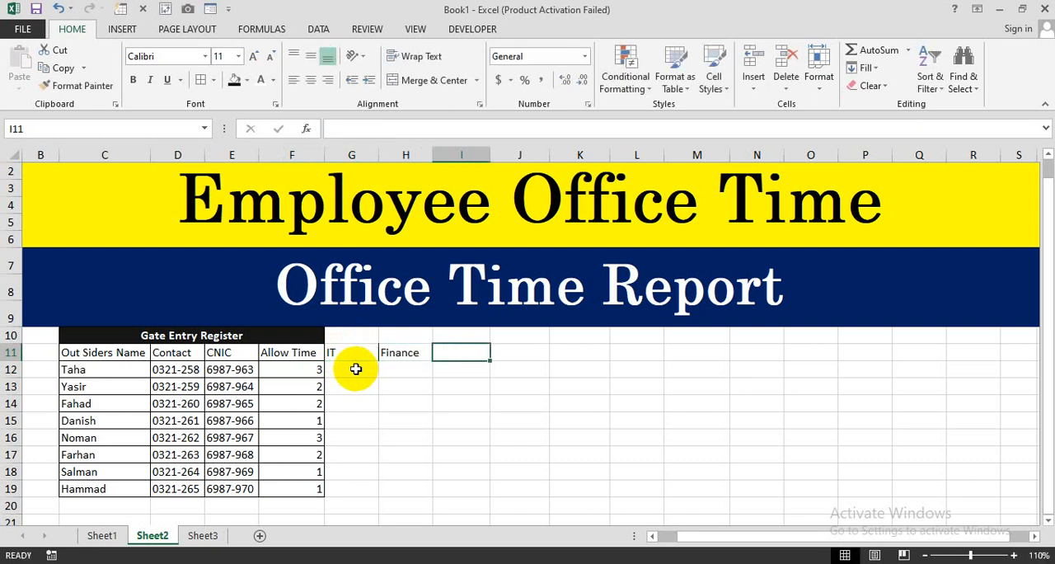
text(Account)
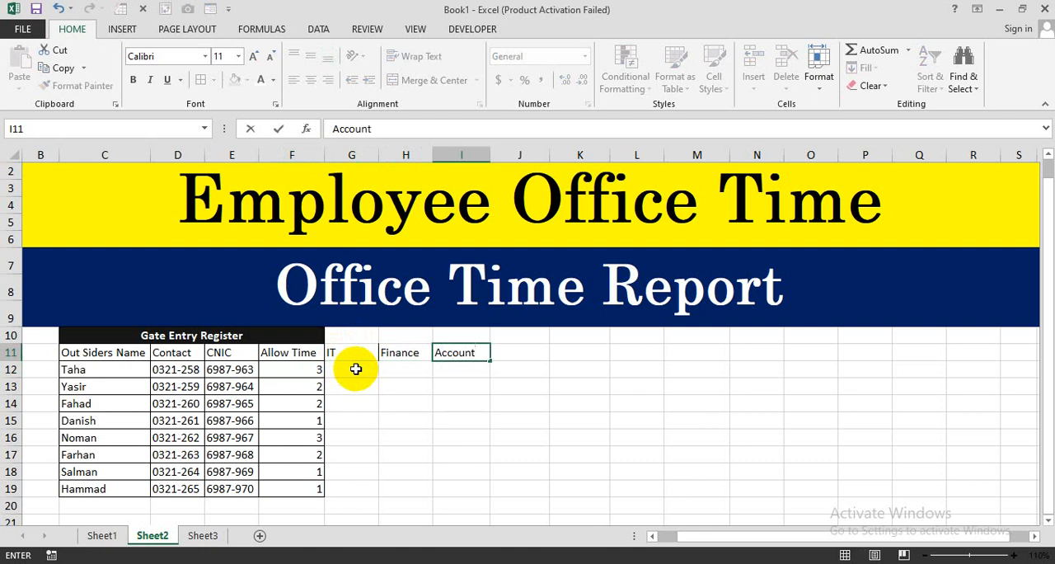
text(s)
key(Tab)
- Enter the remaining department headers Hardware, Marketing, Sales and HR in cells J11 to M11
text(Ha)
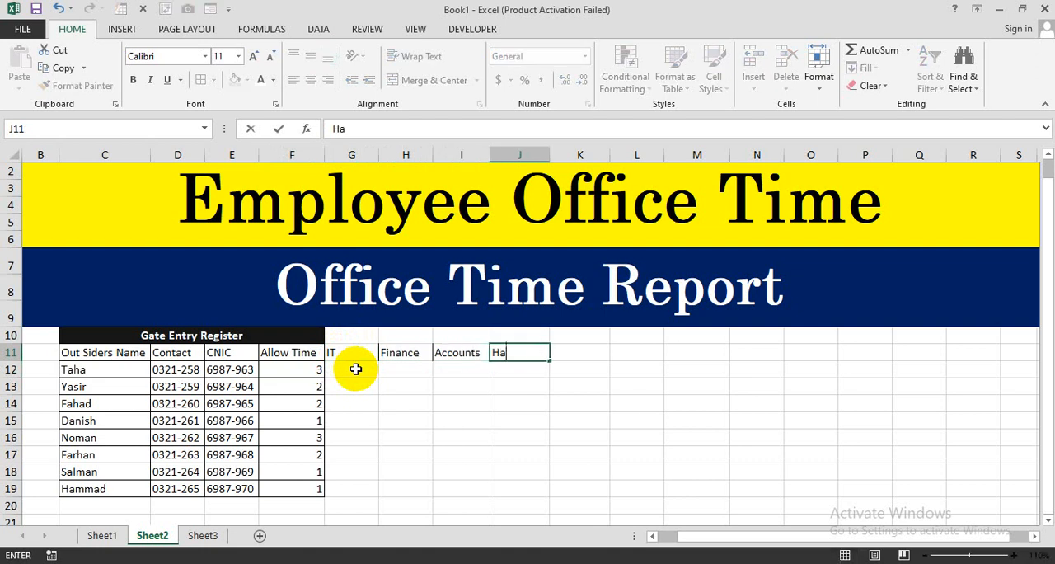
text(rdware)
key(Tab)
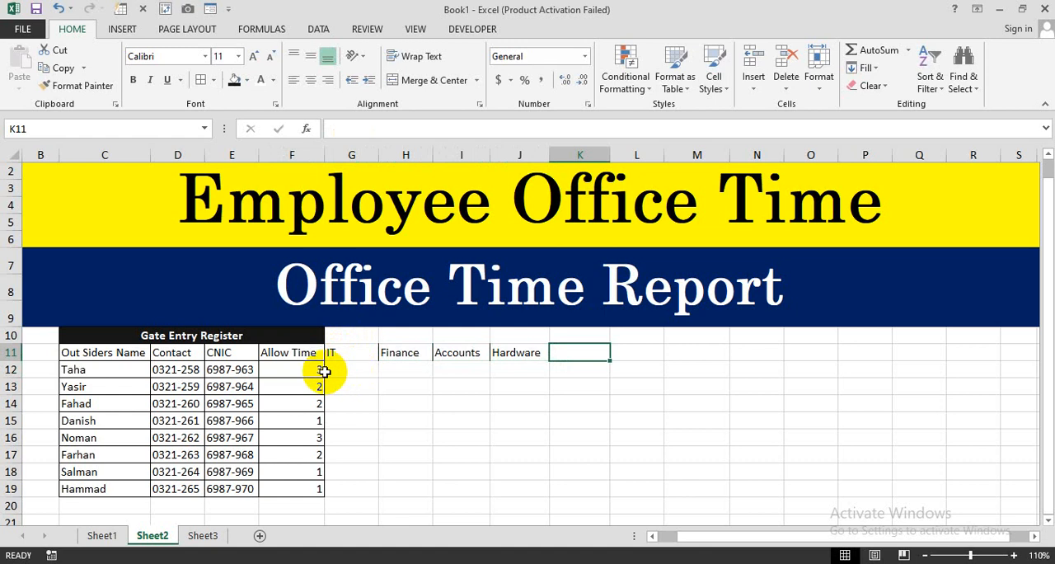
text(Marketing)
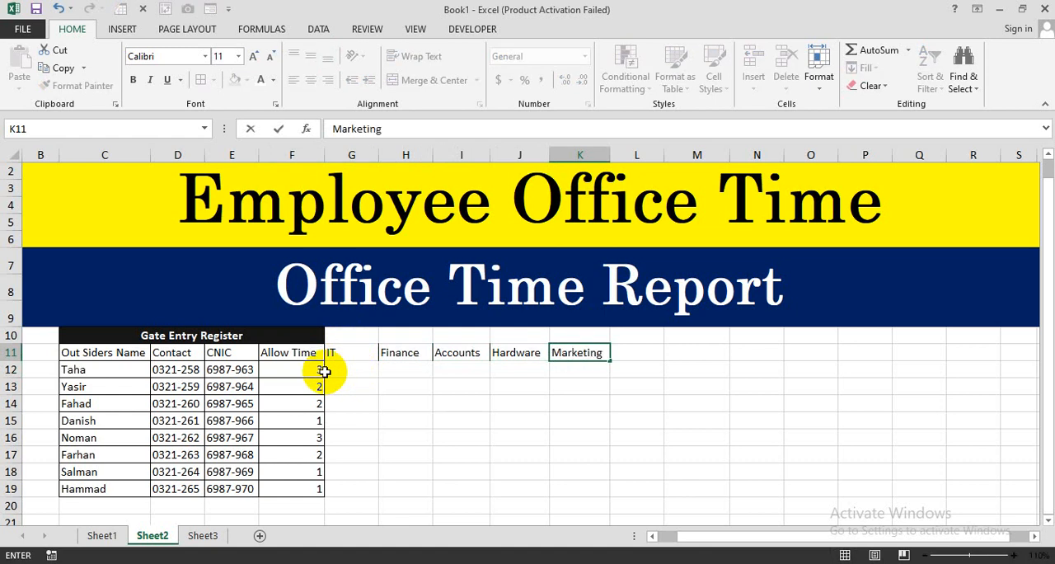
key(Tab)
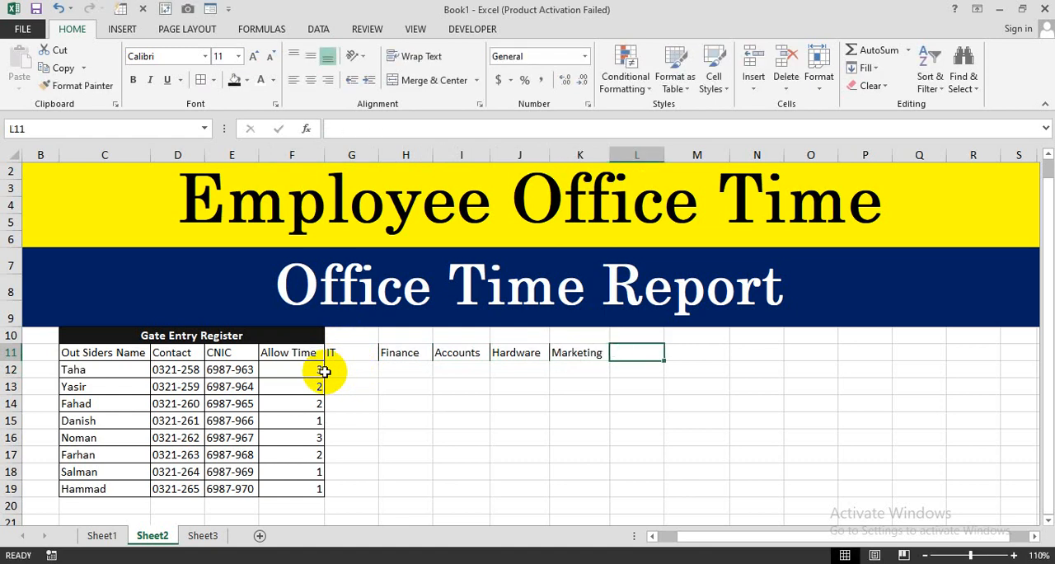
text(Sales)
key(Tab)
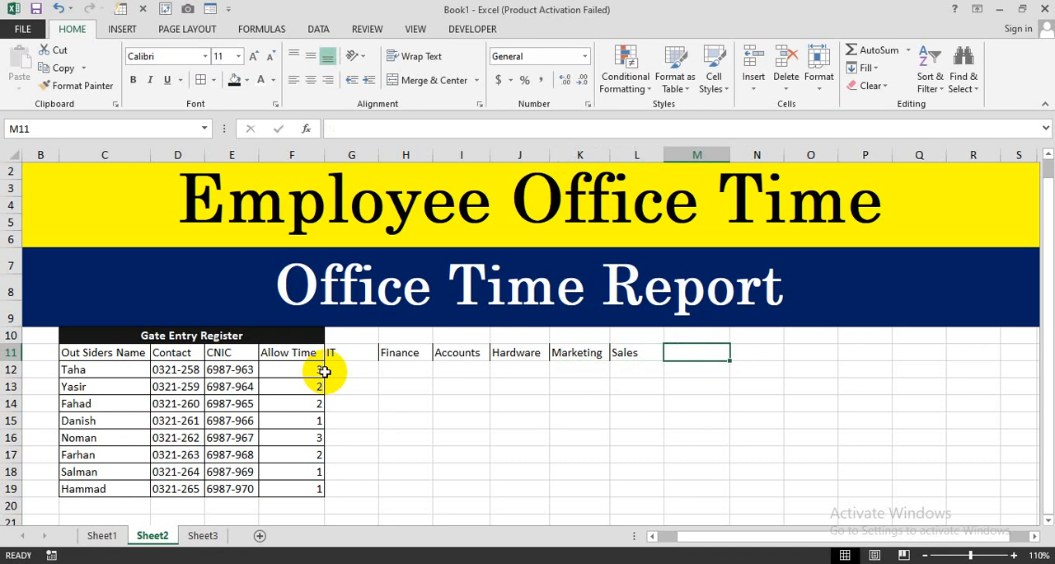
text(HR)
key(Tab)
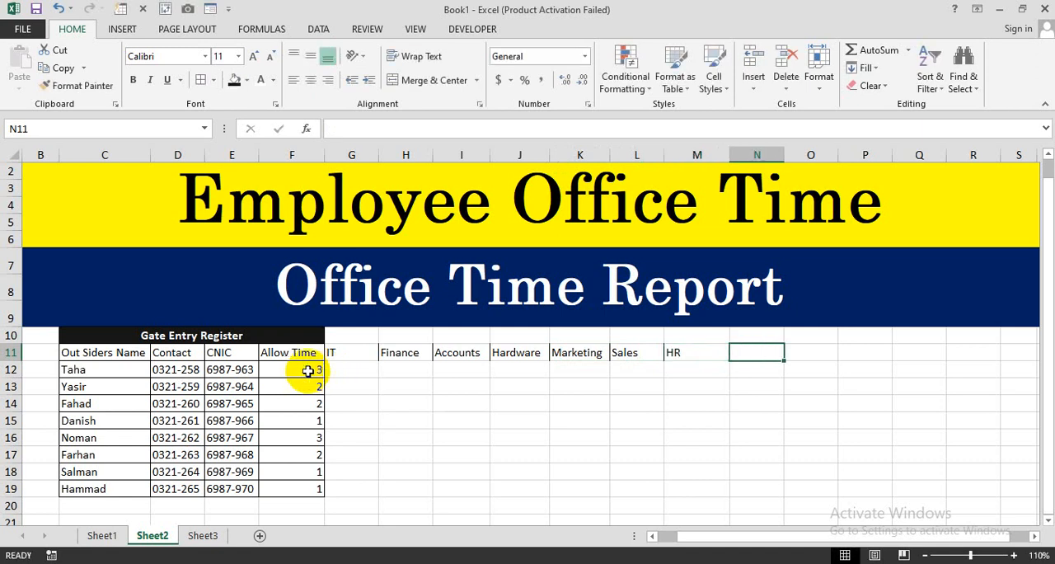
- Apply all borders to the department columns, cells G10 to M19
drag(333, 340, 718, 489)
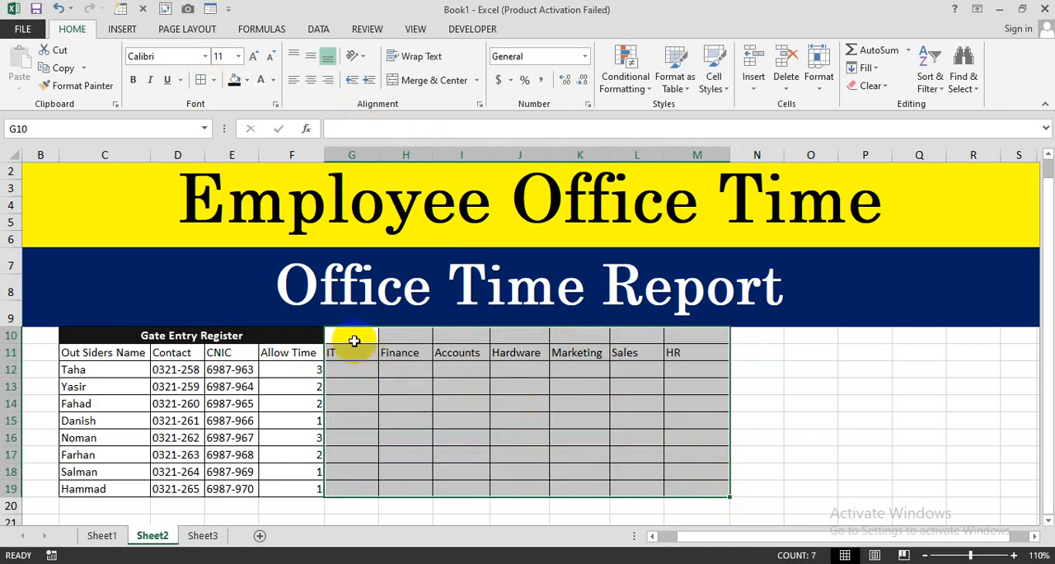
- Merge and center cells G10 to M10 above the department headers and enter the heading Departments
drag(353, 338, 704, 337)
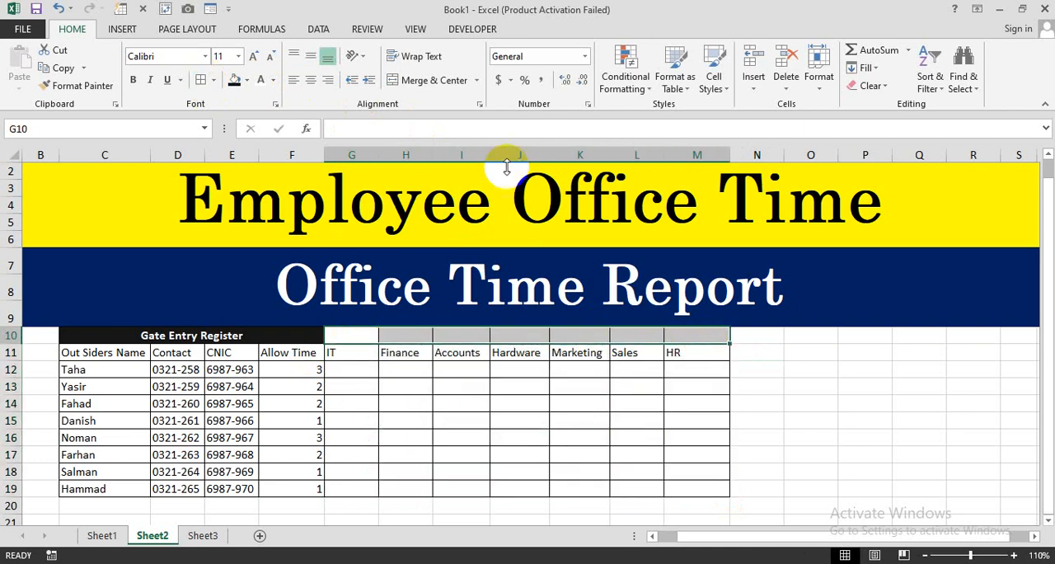
click(435, 80)
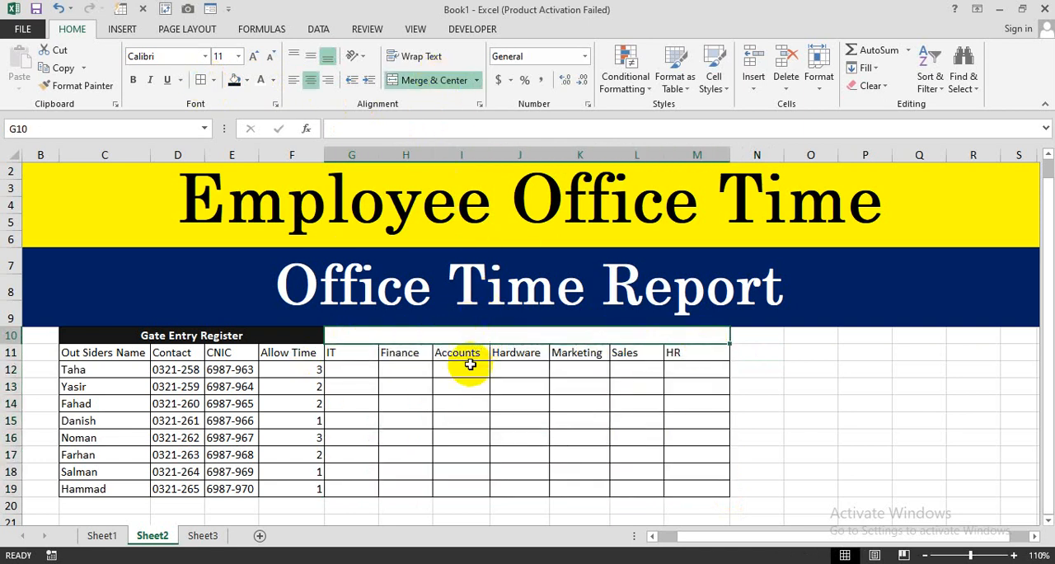
text(Depart)
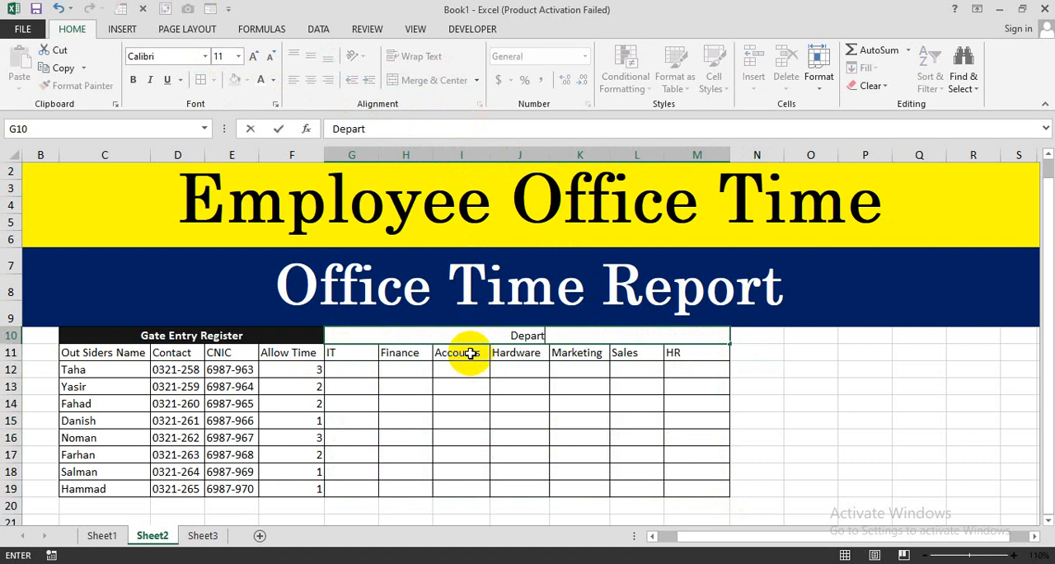
text(ments)
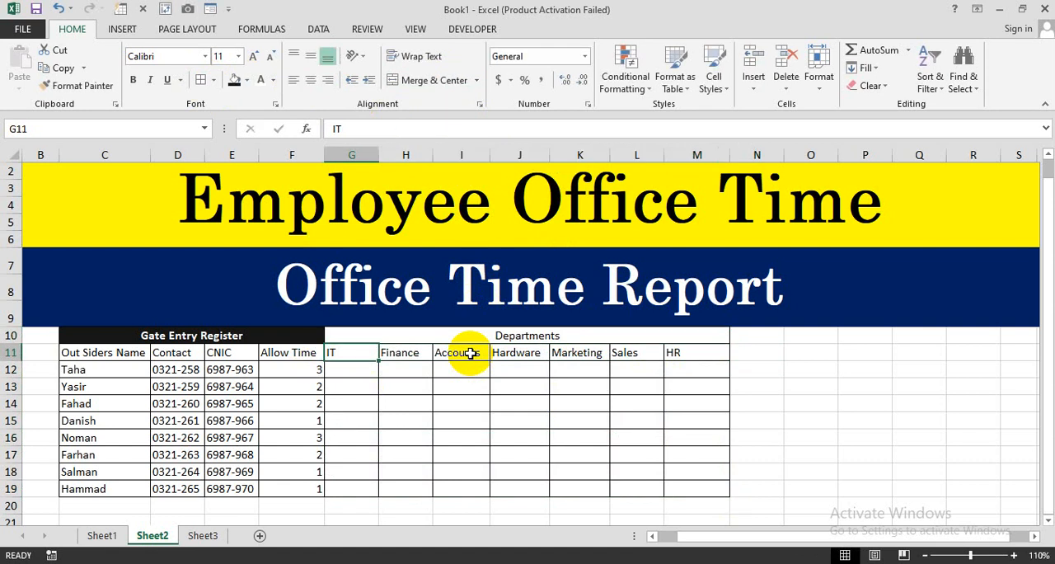
key(ctrl+Return)
- Give the Departments heading an orange fill and bold text
click(245, 83)
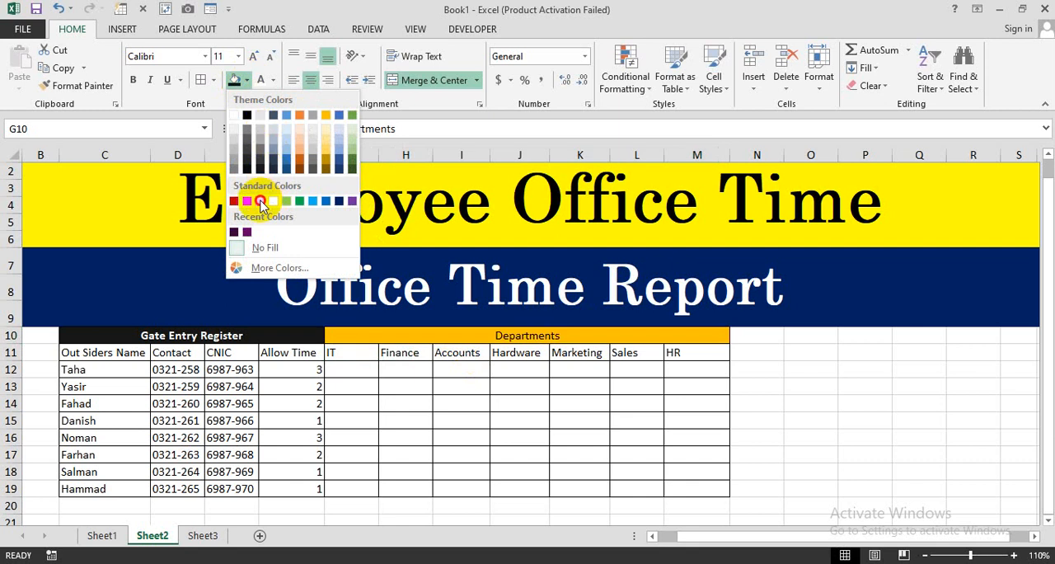
click(260, 201)
click(132, 79)
click(388, 368)
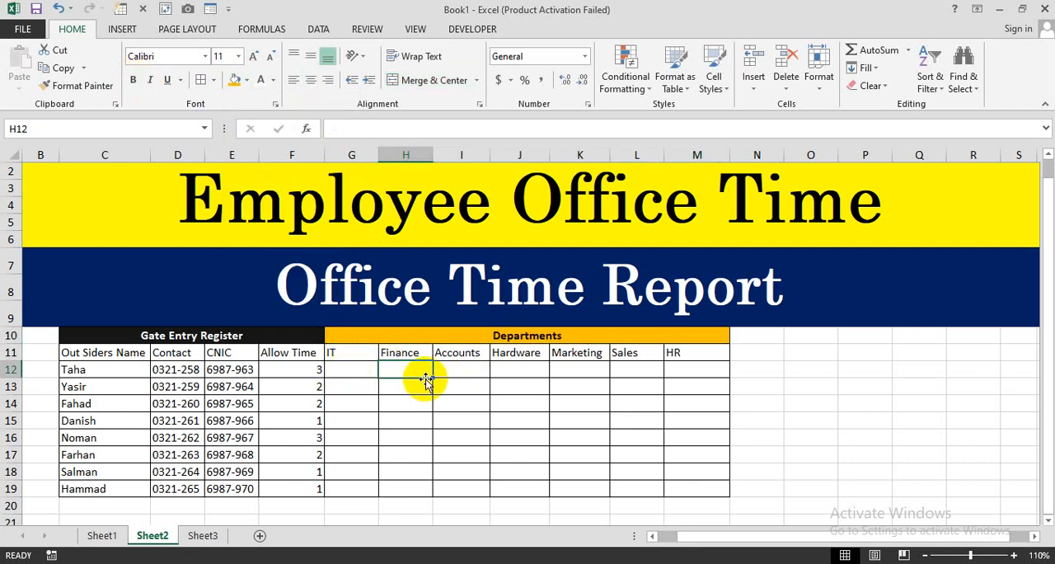
click(353, 370)
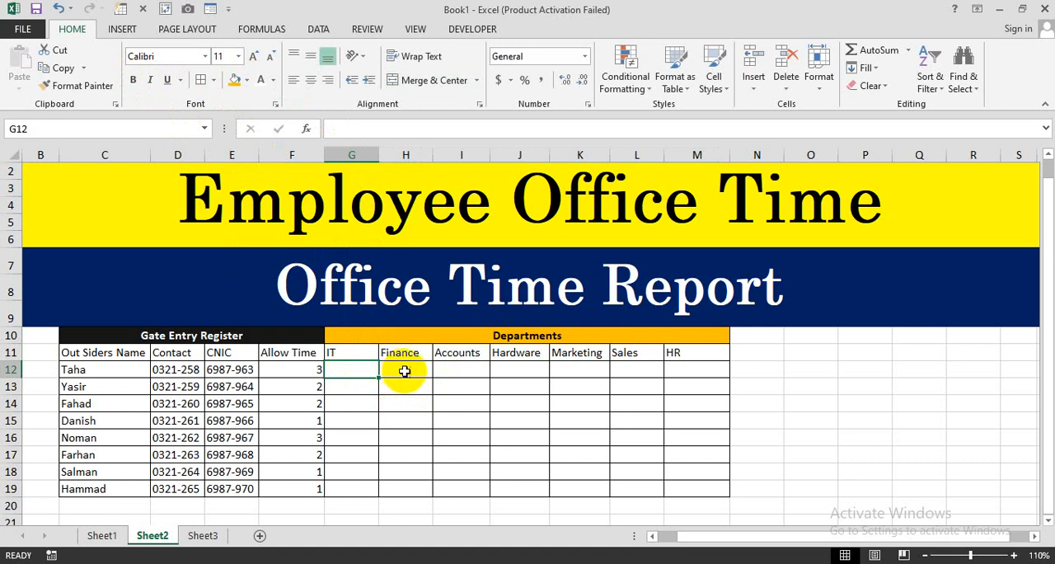
click(155, 372)
drag(154, 370, 252, 369)
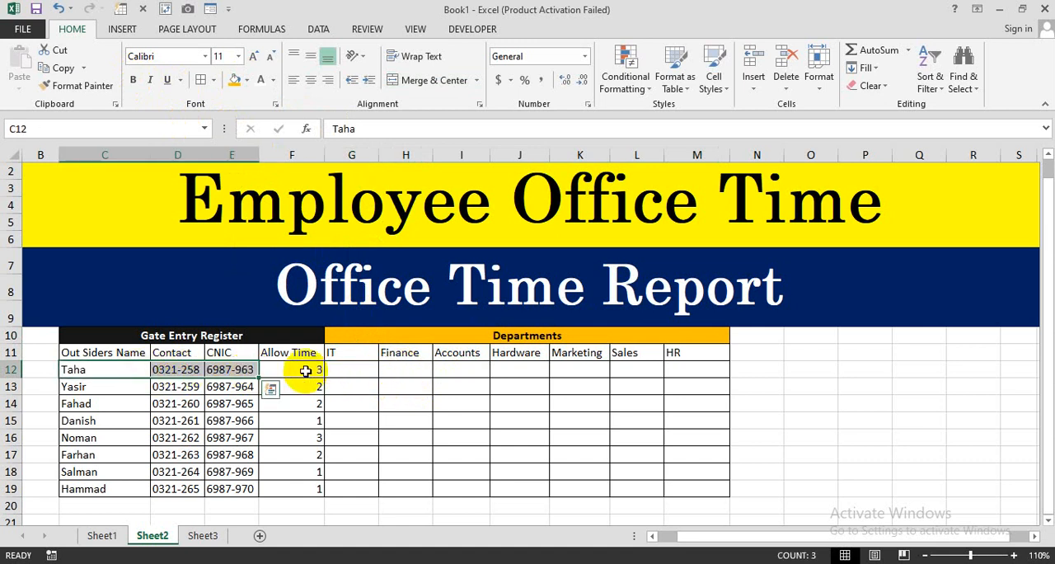
click(361, 370)
click(451, 372)
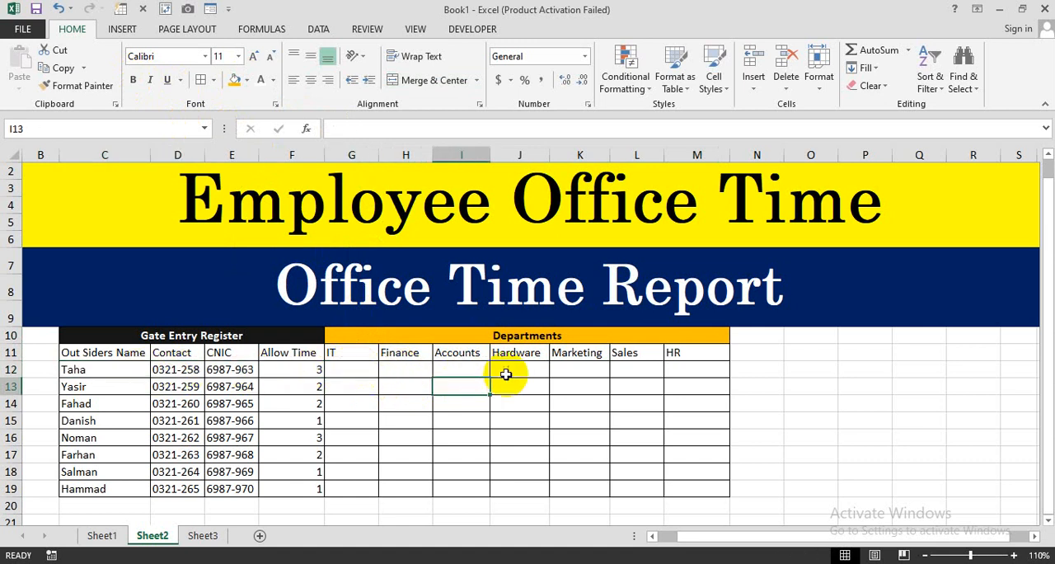
click(507, 372)
drag(370, 369, 522, 412)
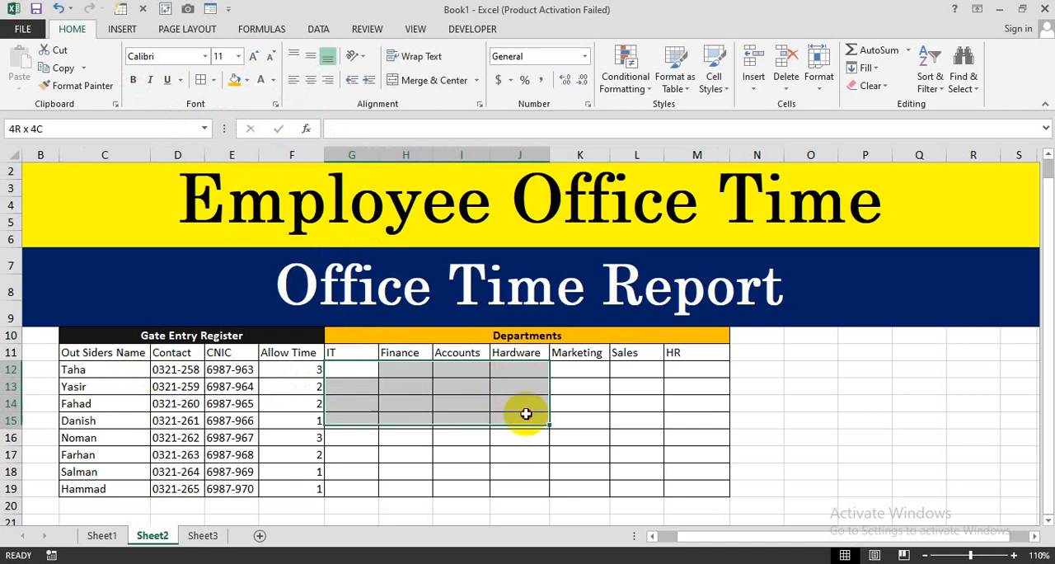
click(518, 434)
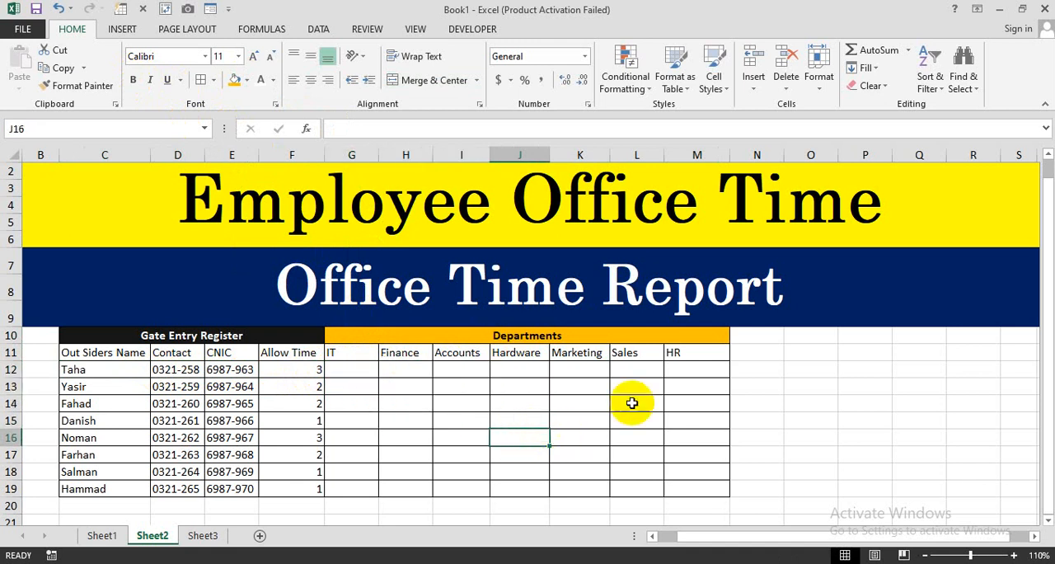
- Merge and center cells N10 and O10 and enter the heading Time Checked
click(757, 340)
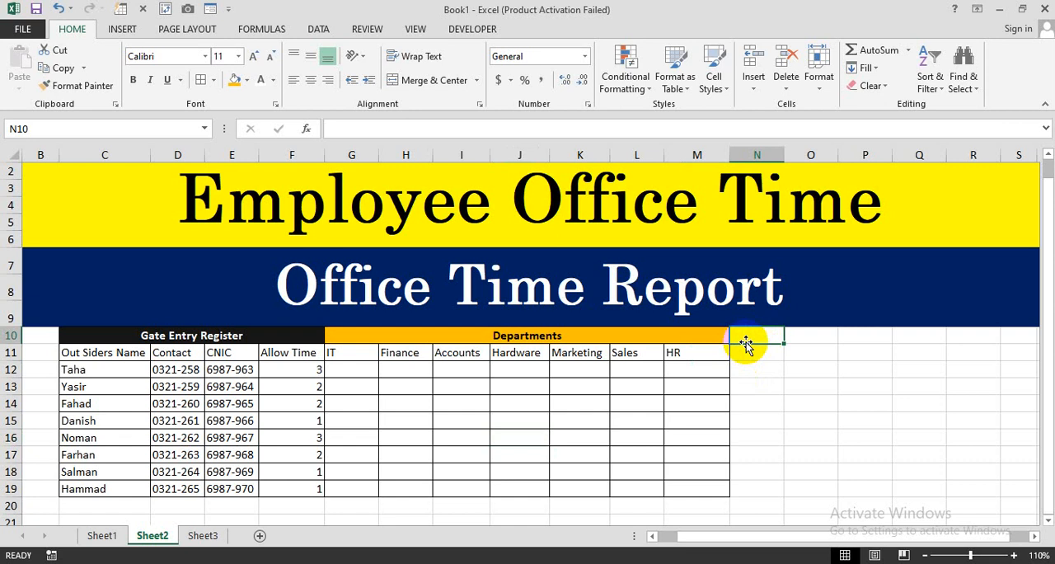
drag(745, 340, 808, 334)
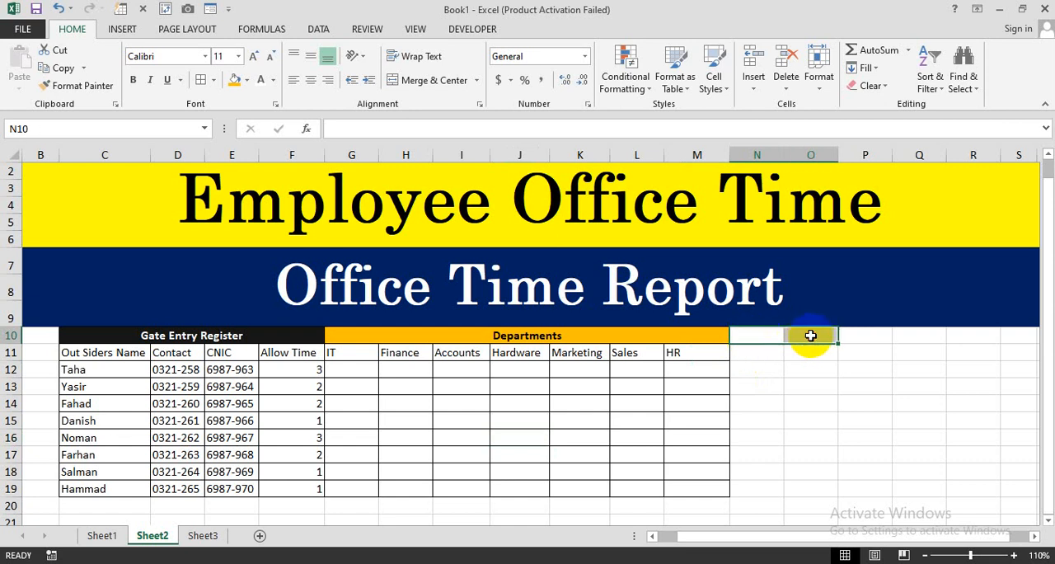
click(429, 80)
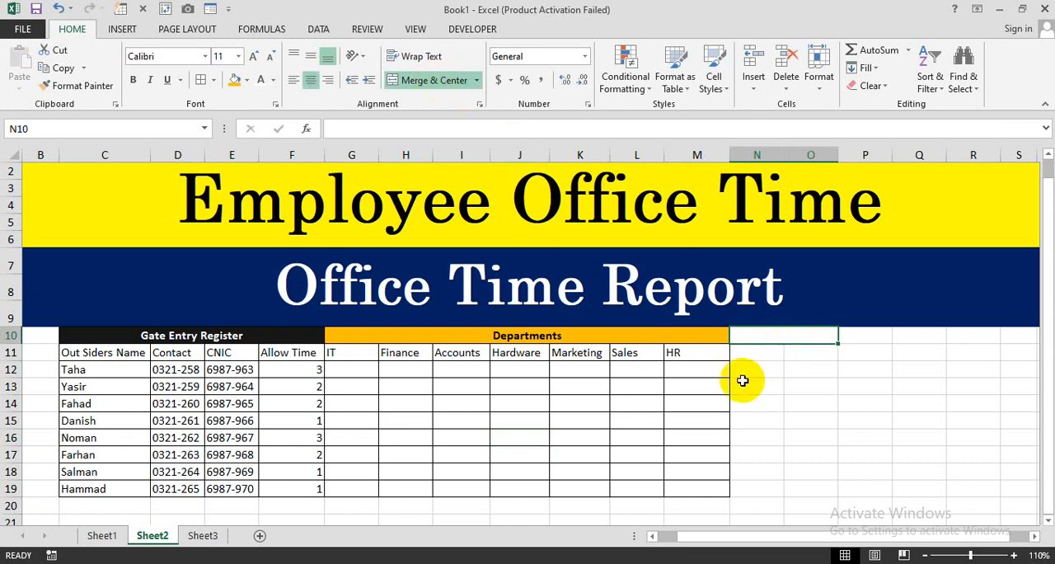
text(Time)
scroll(741, 380, up, 1)
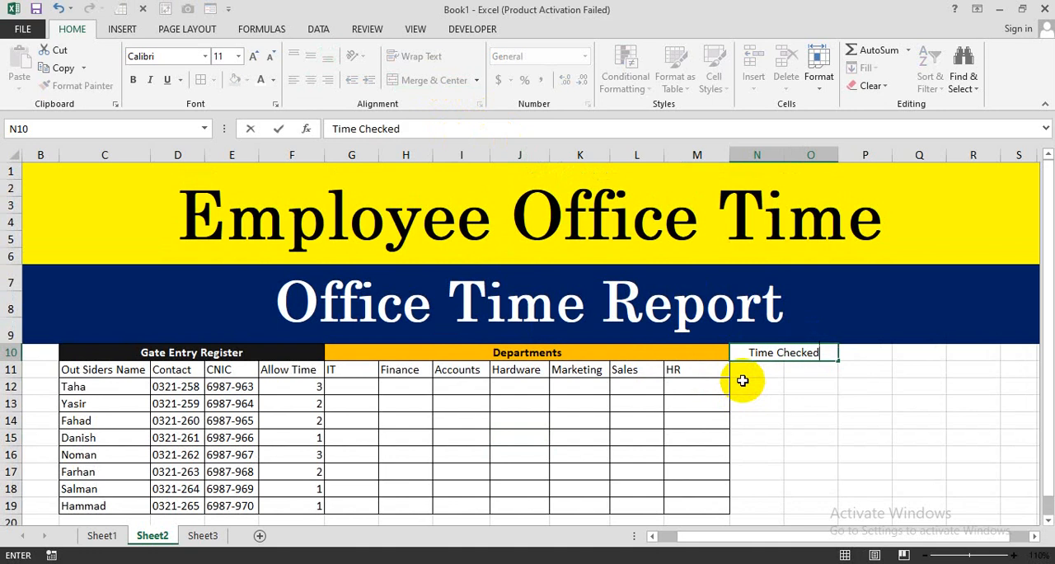
click(741, 379)
- Make the Time Checked heading bold with a light blue fill
click(745, 352)
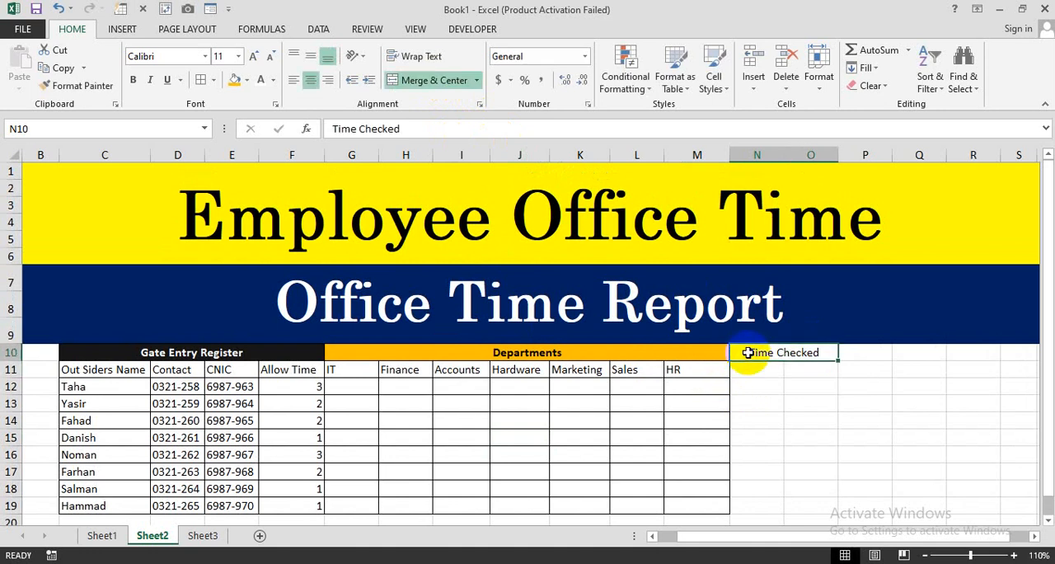
click(246, 80)
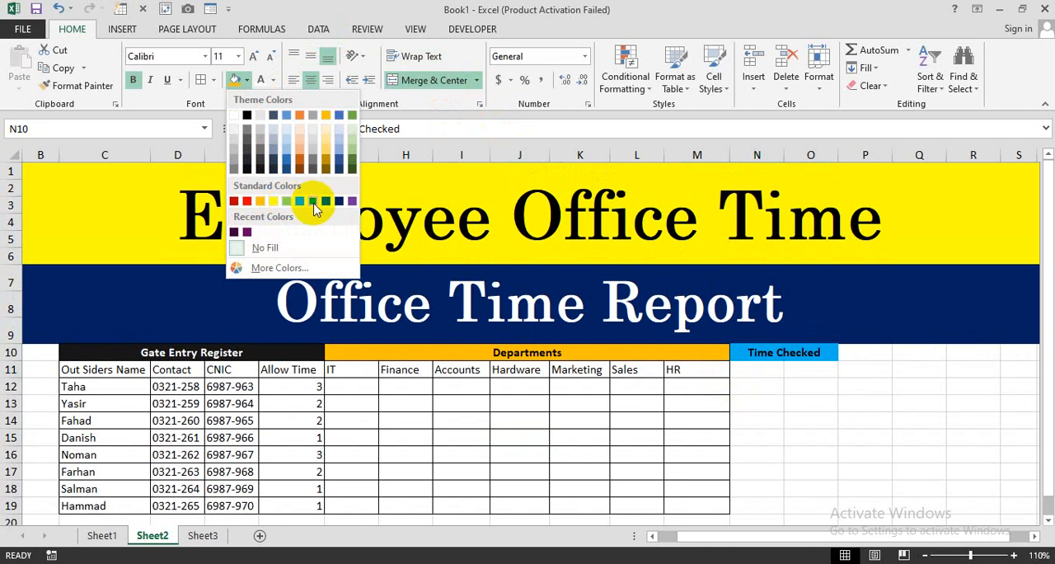
click(313, 203)
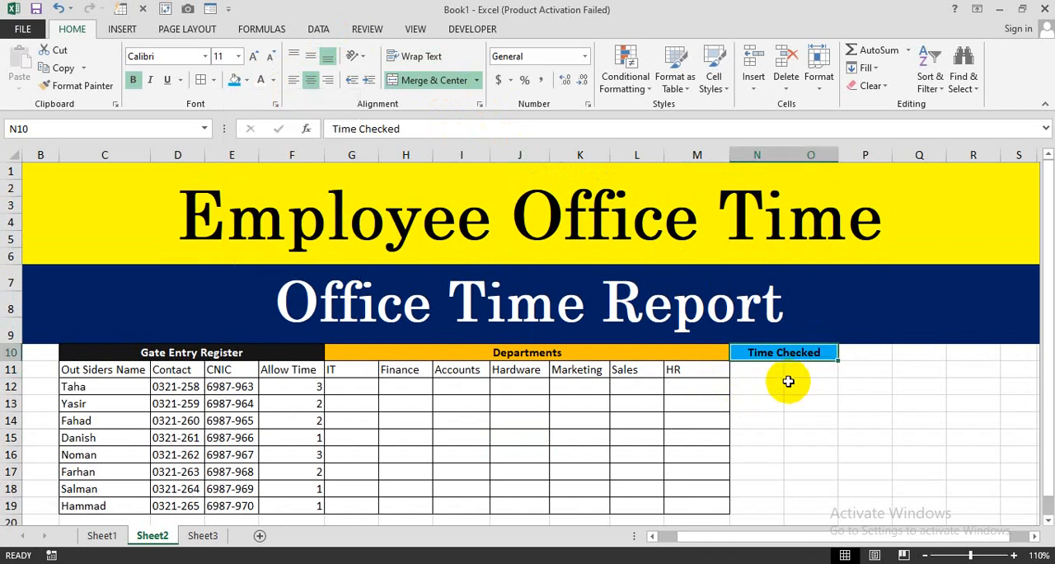
- Merge and center cells P10 to R10 and enter the heading Total Time
drag(859, 354, 968, 352)
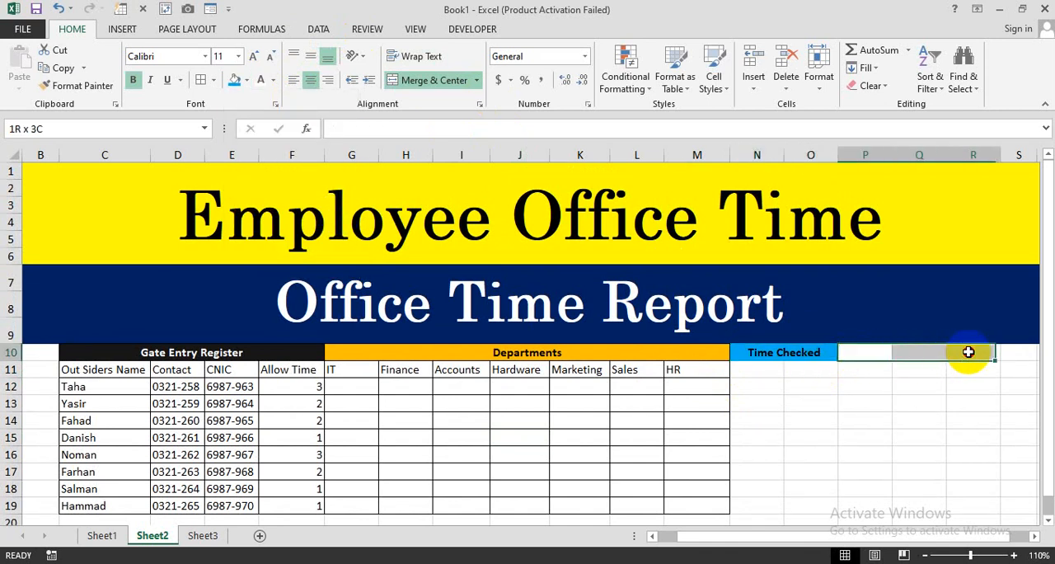
click(422, 82)
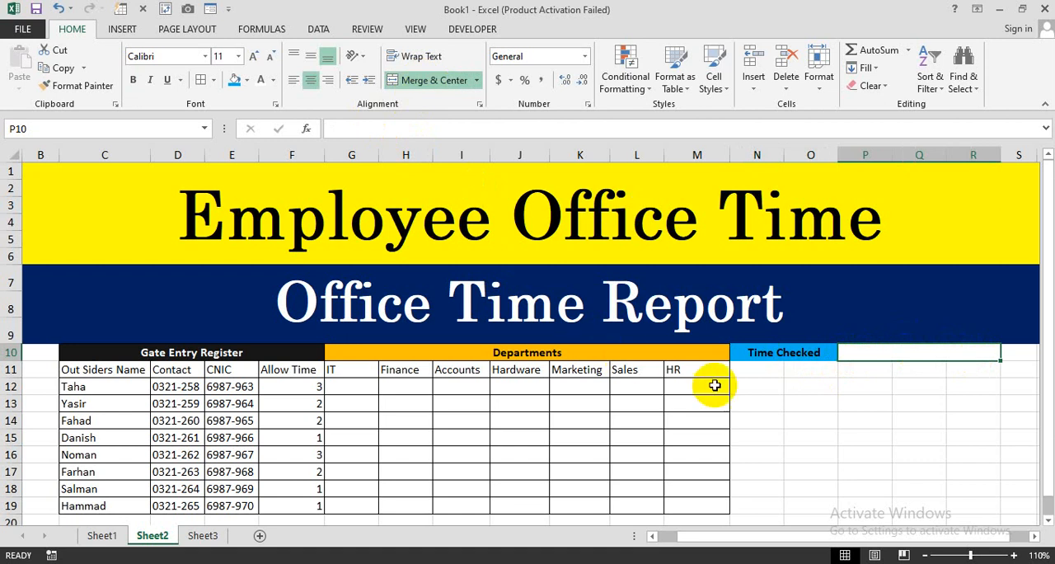
text(Total Time)
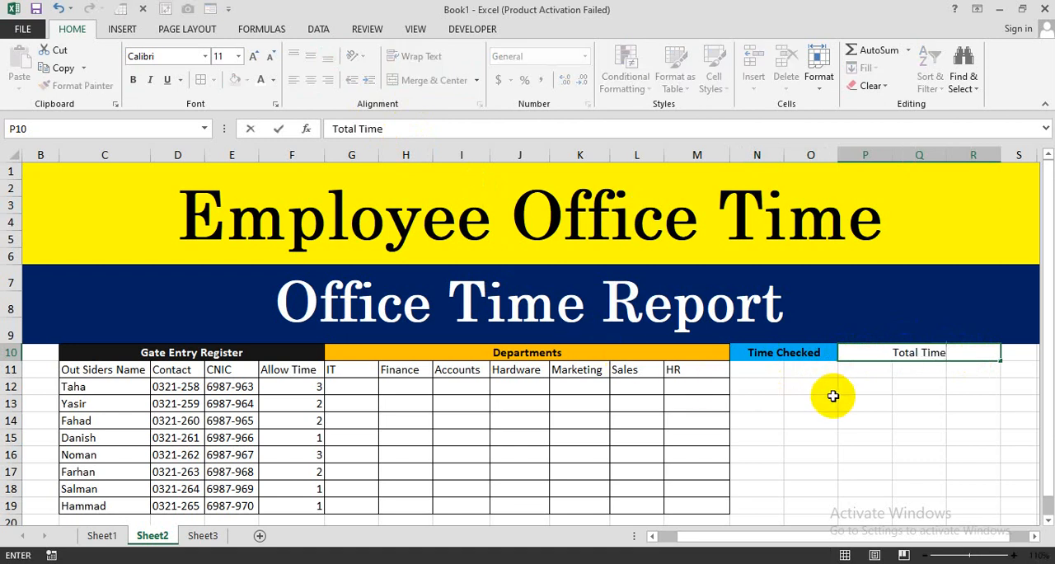
click(832, 396)
- Format the Total Time heading with bold white text on a red fill
click(864, 354)
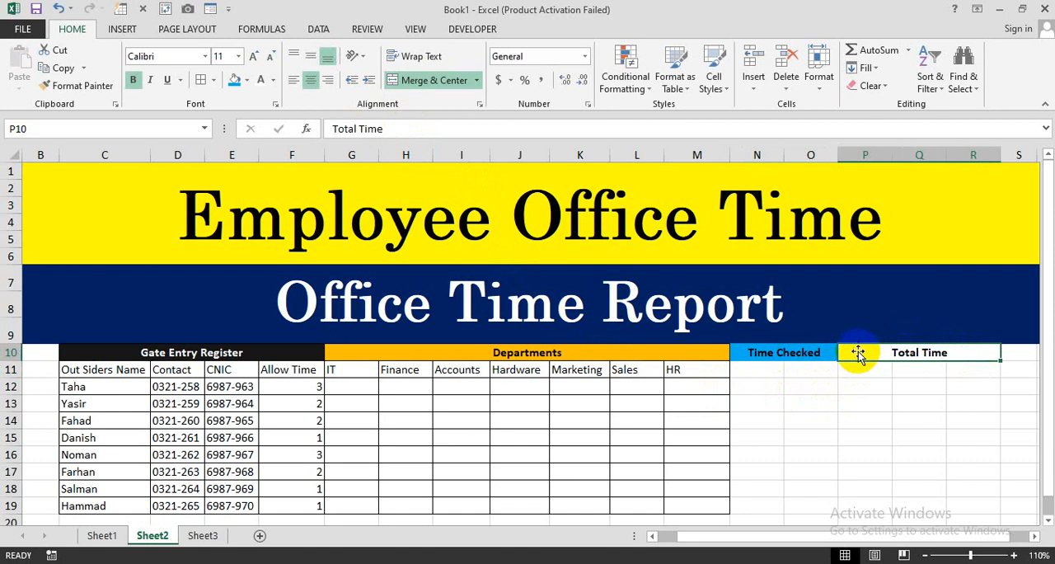
click(246, 80)
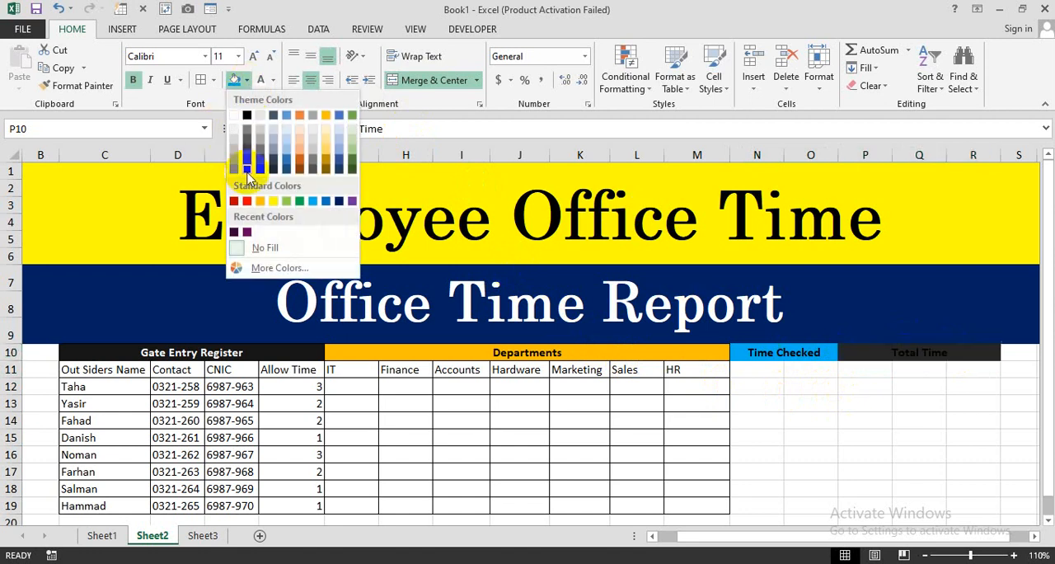
click(246, 200)
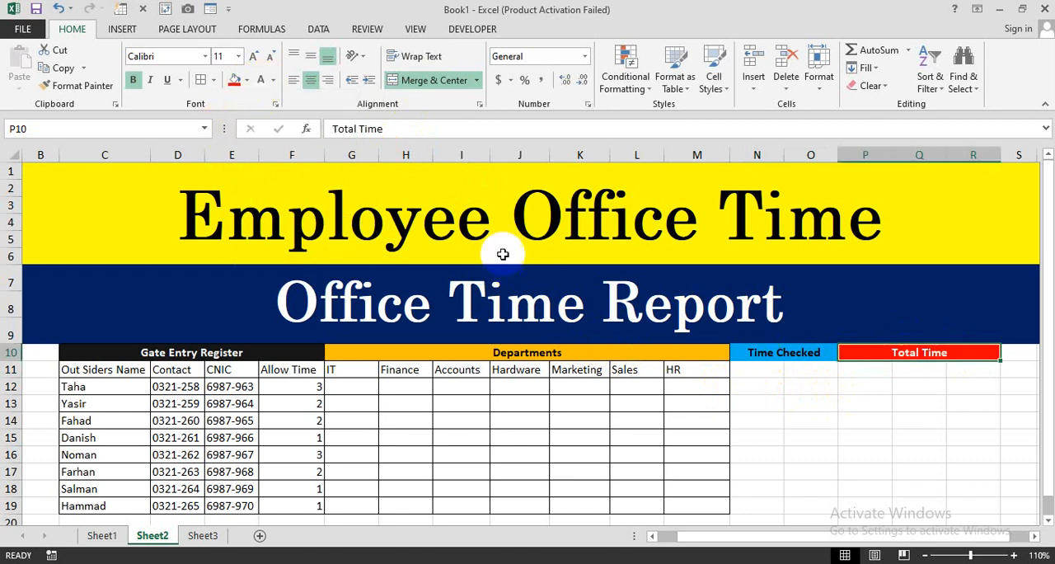
- Apply all borders to the Time Checked and Total Time sections, cells N10 to R19
drag(760, 355, 918, 505)
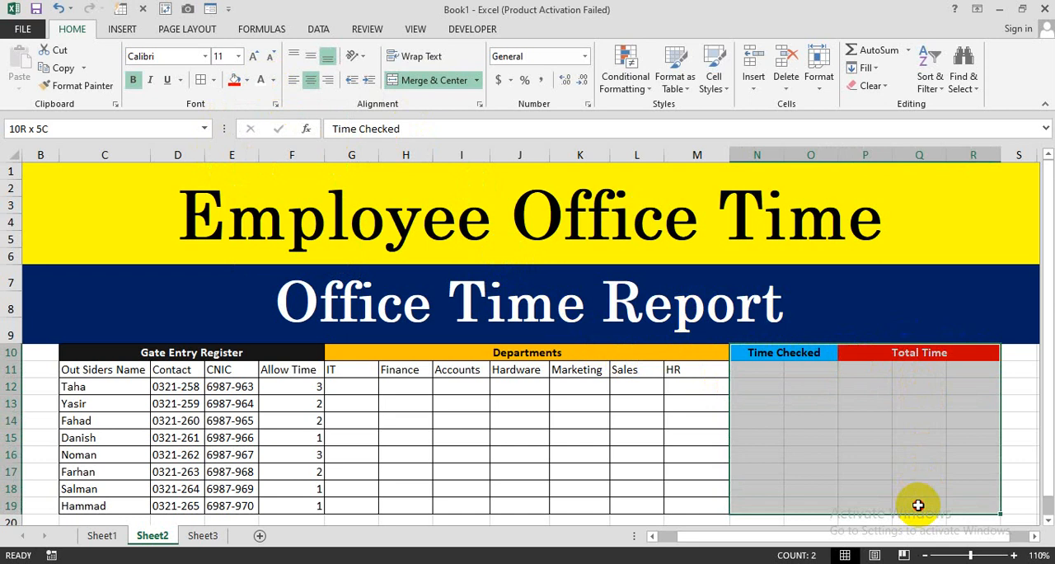
click(201, 79)
click(779, 398)
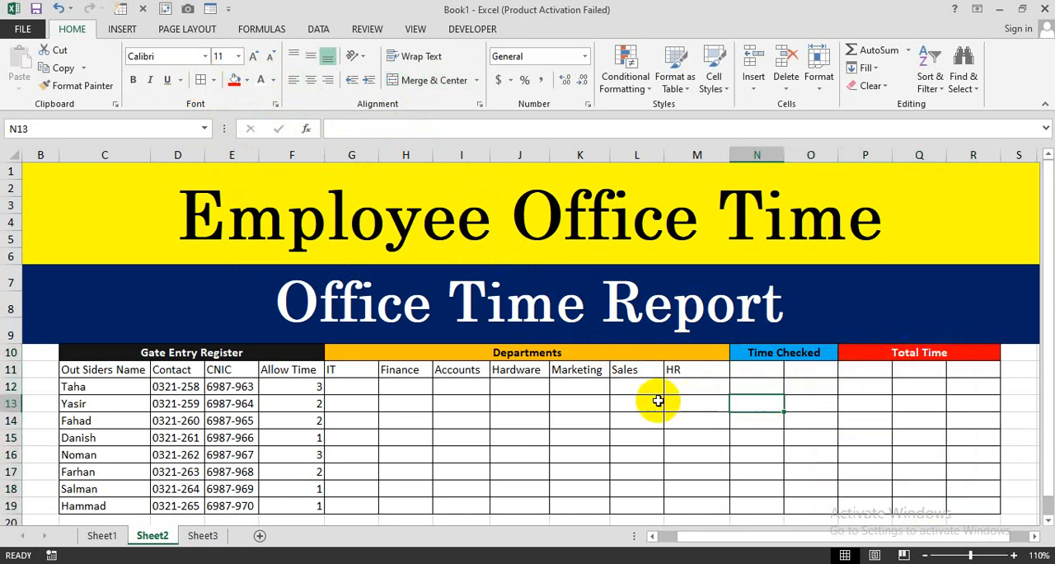
- Enter the column headers Time-In and Time-Out in cells N11 and O11 under Time Checked
mouse_move(752, 372)
mouse_down()
mouse_move(819, 383)
mouse_move(824, 414)
mouse_move(768, 365)
mouse_up()
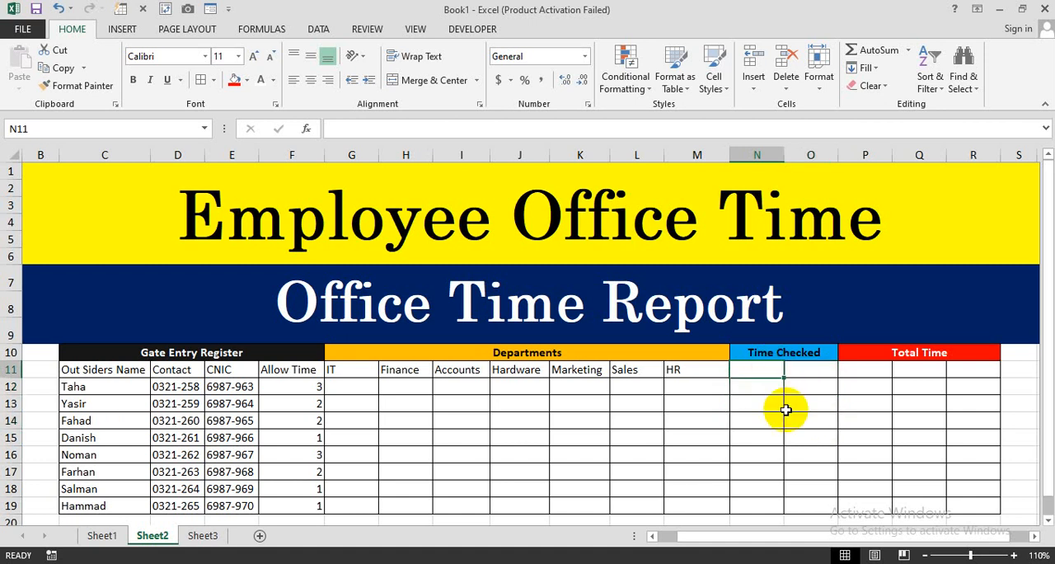
text(T)
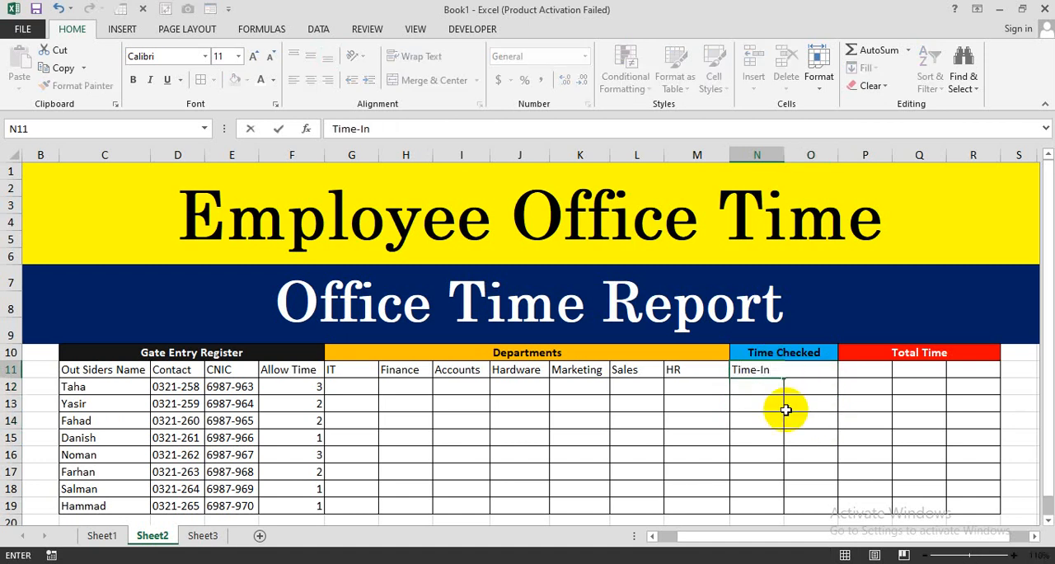
text(ime-In)
key(Tab)
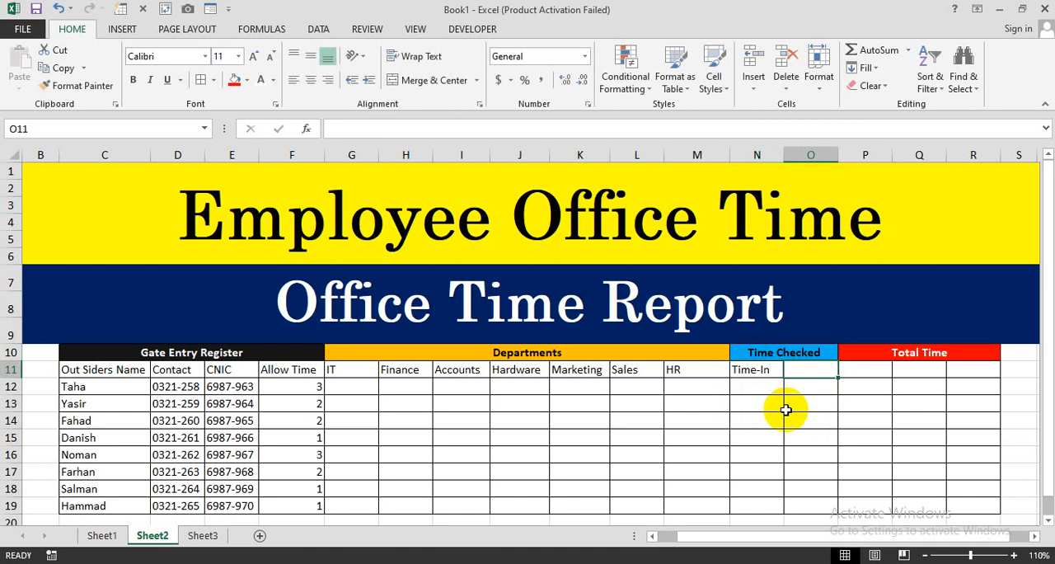
text(Time-Out)
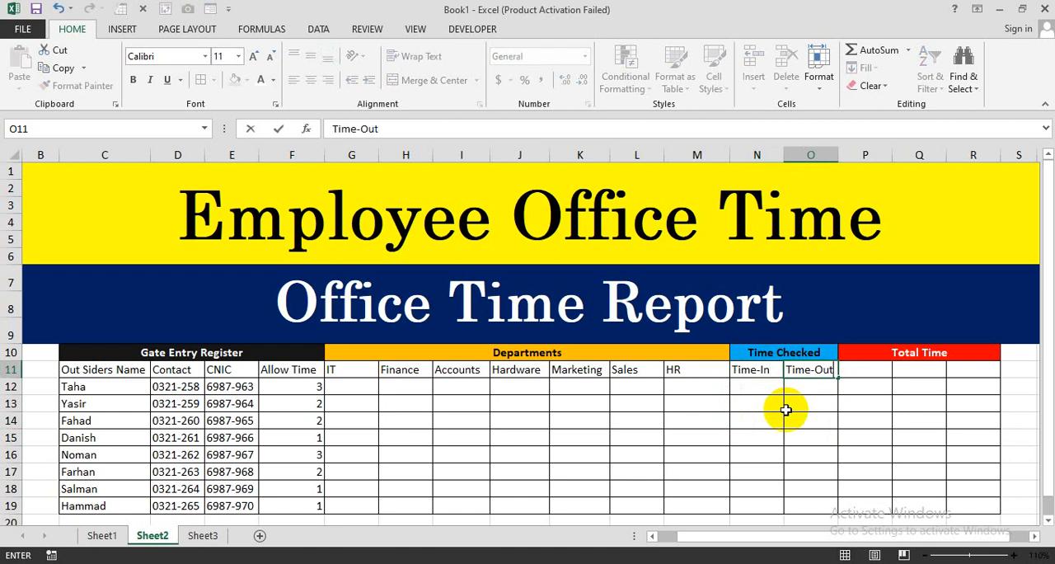
key(Return)
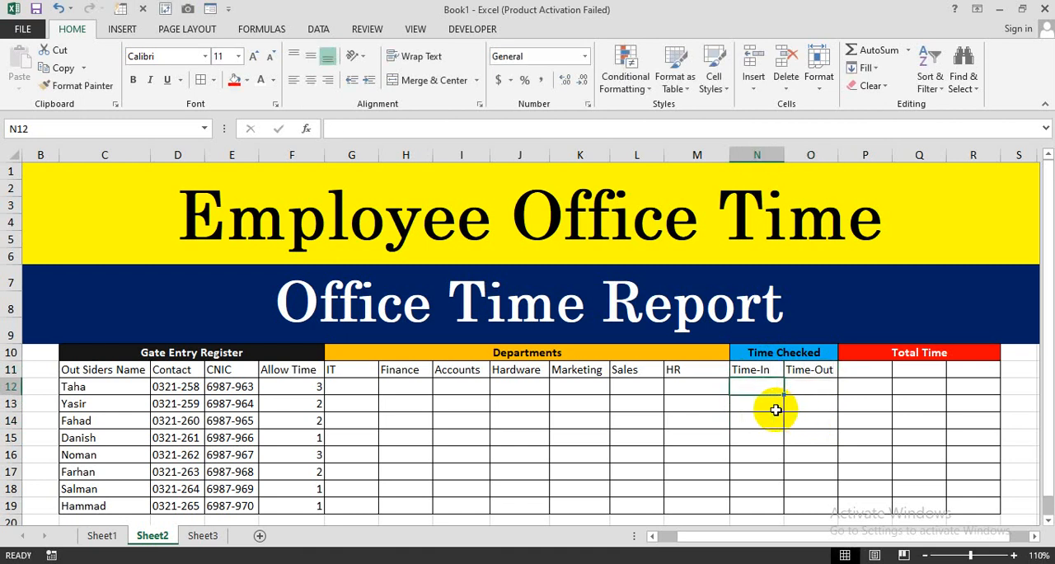
- Enter the column headers Hours and Minutes in cells P11 and Q11 under Total Time
click(842, 371)
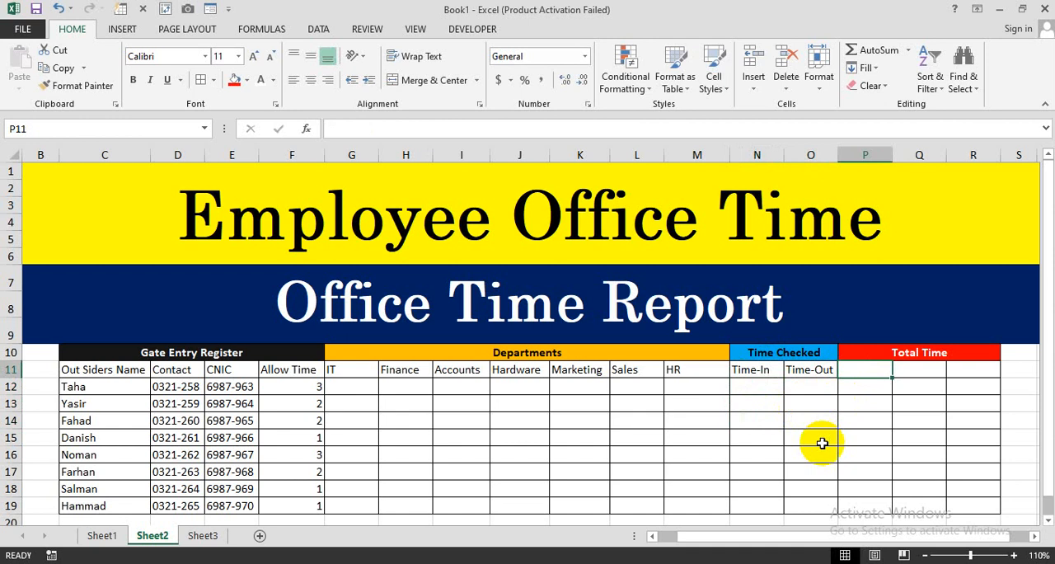
text(Hours)
key(Tab)
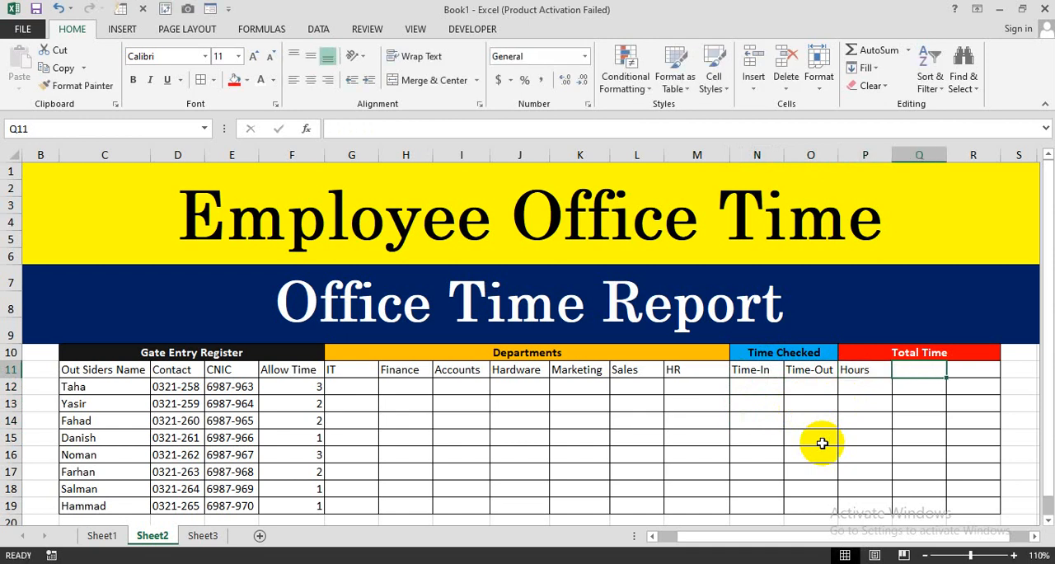
text(Minutes)
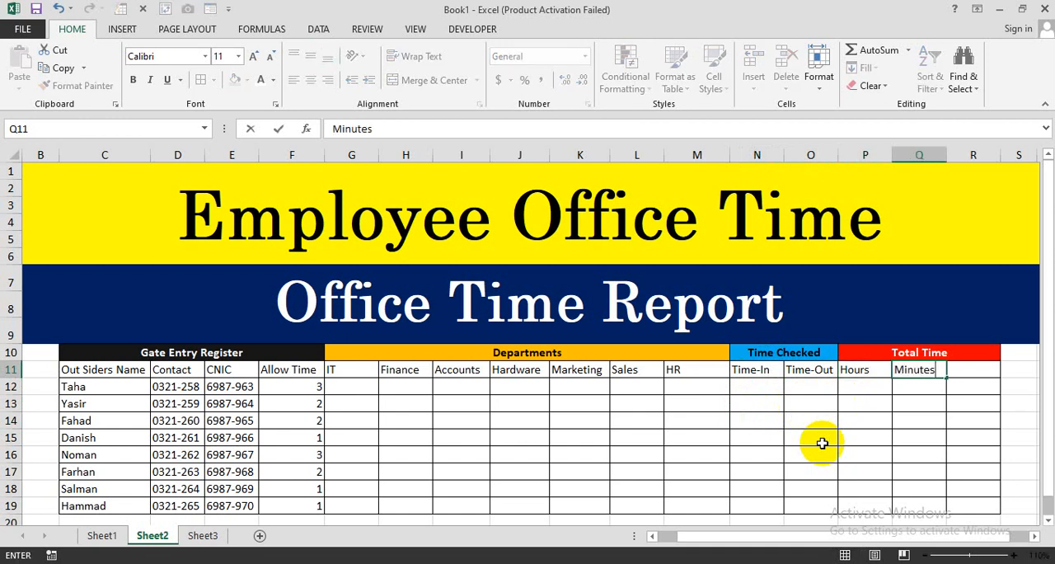
key(Tab)
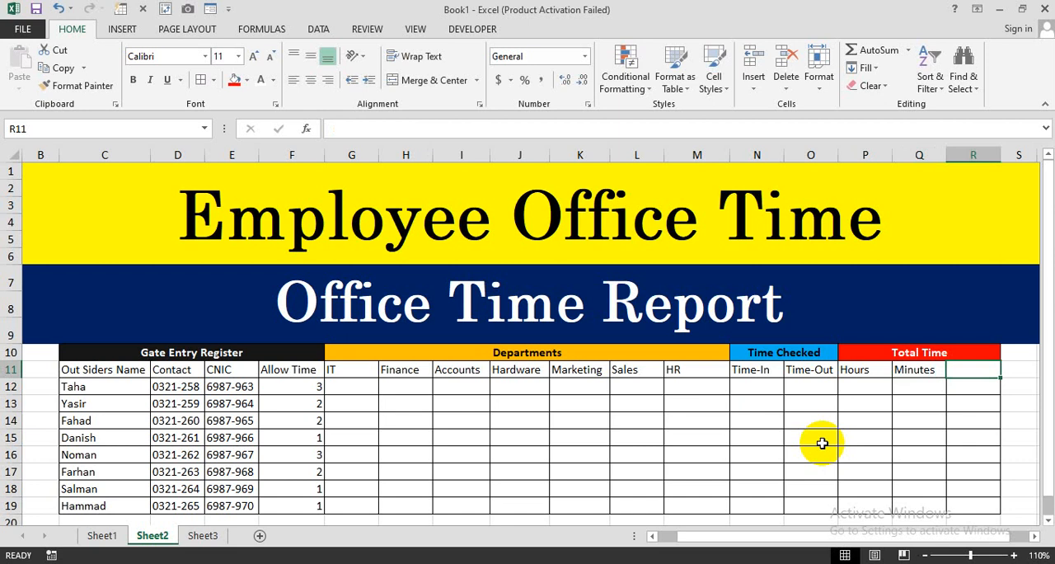
- Enter the column header Seconds in cell R11 and make the header row C11 to R11 bold
text(Seconds)
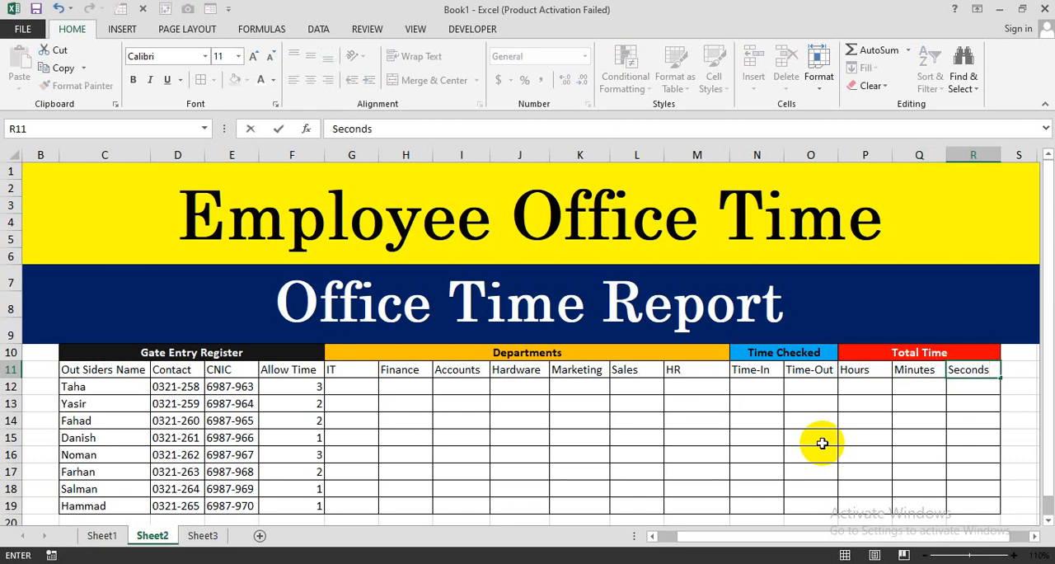
key(Return)
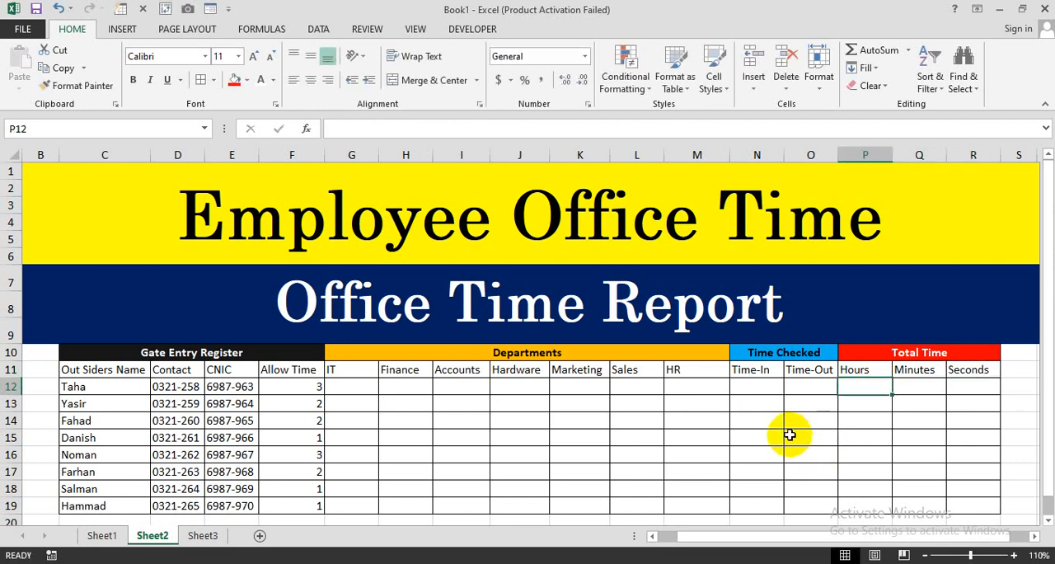
click(356, 371)
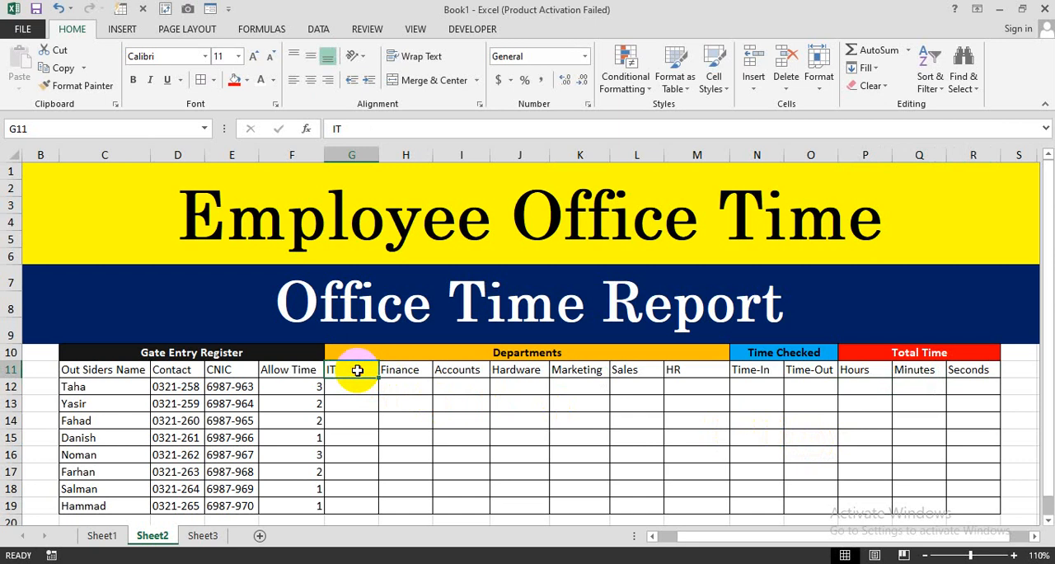
drag(142, 369, 971, 369)
click(133, 81)
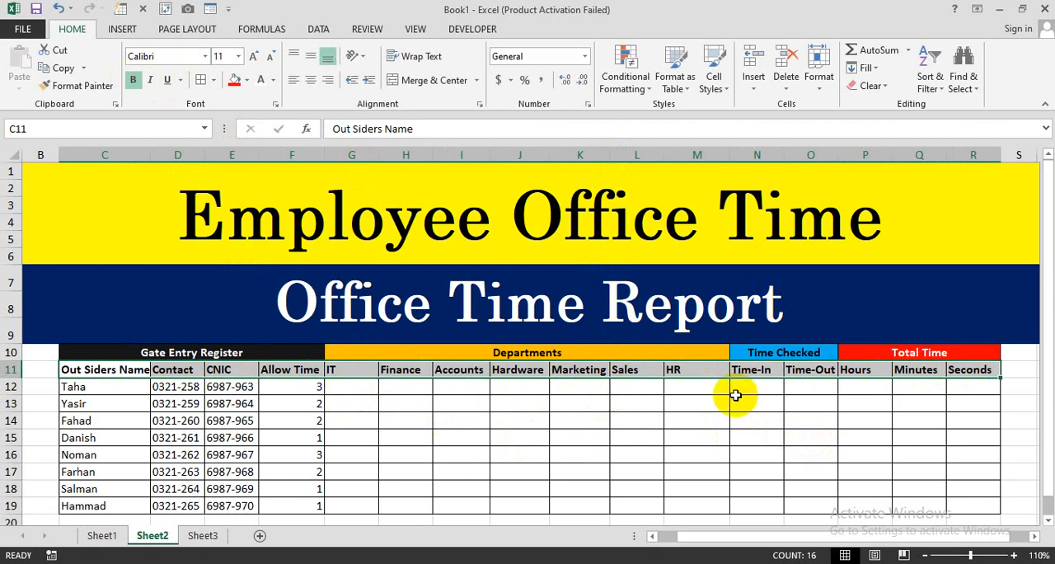
- Copy the times in cells A1 to B8 of Sheet3 into the Time-In and Time-Out columns of Sheet2, starting at N12
drag(752, 387, 821, 500)
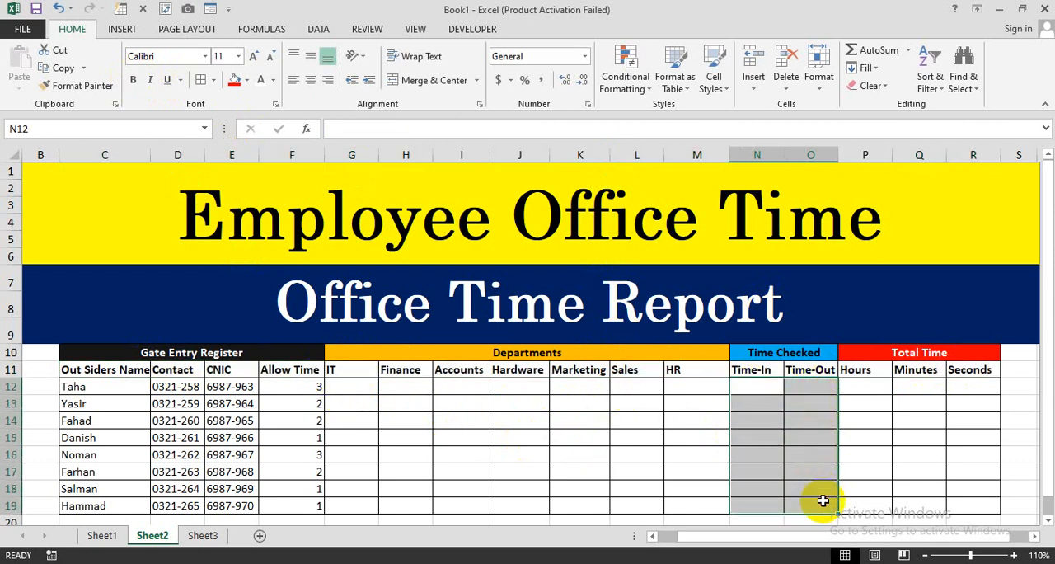
click(755, 397)
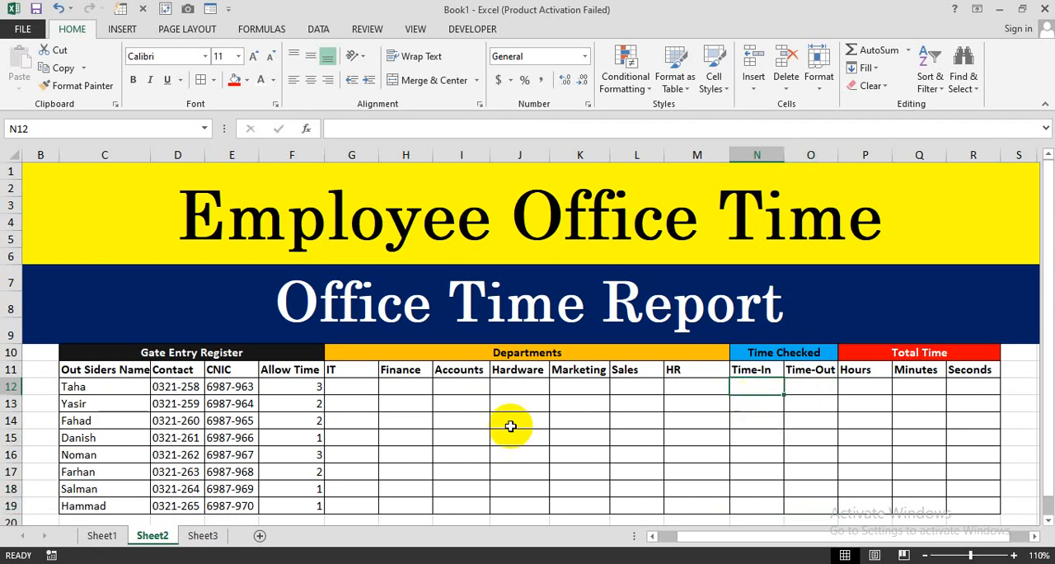
click(203, 535)
drag(64, 182, 155, 347)
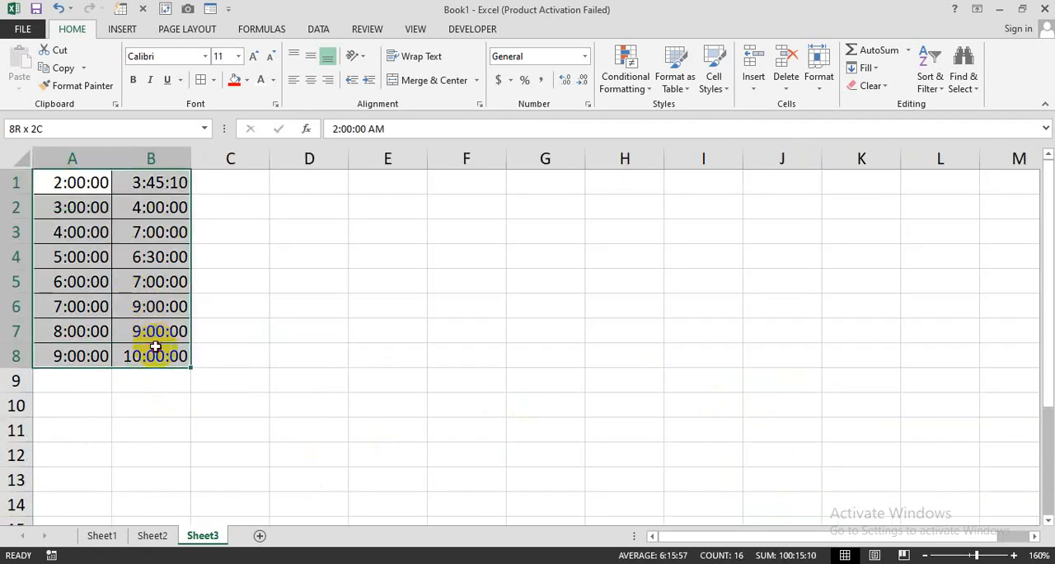
key(ctrl+c)
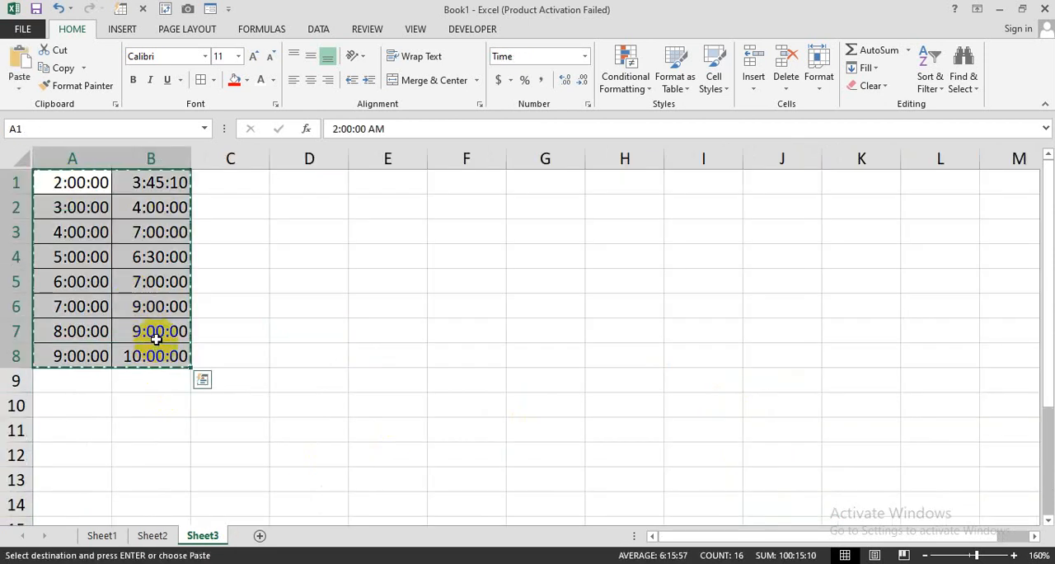
click(152, 535)
key(ctrl+v)
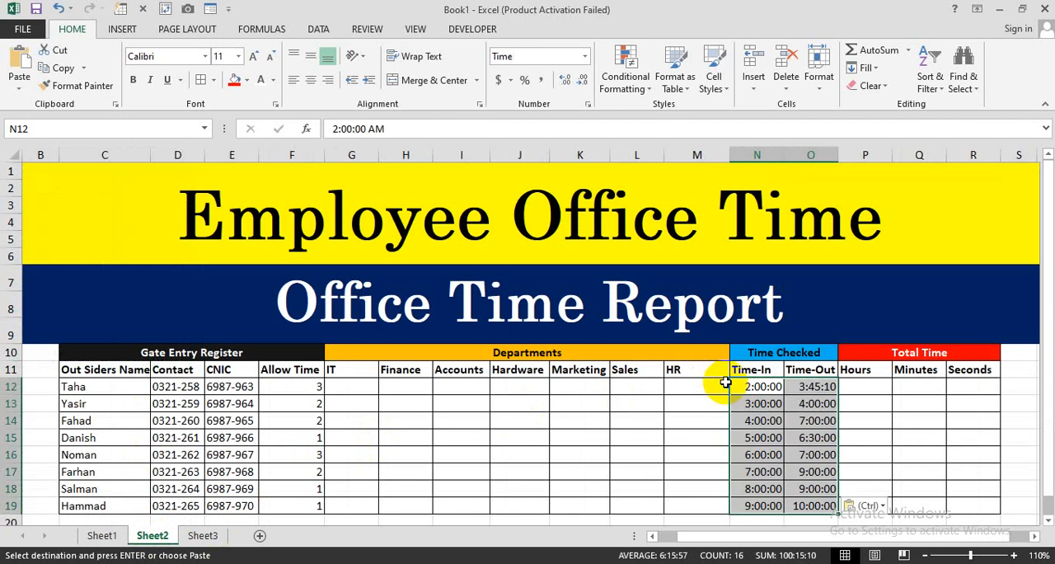
click(681, 420)
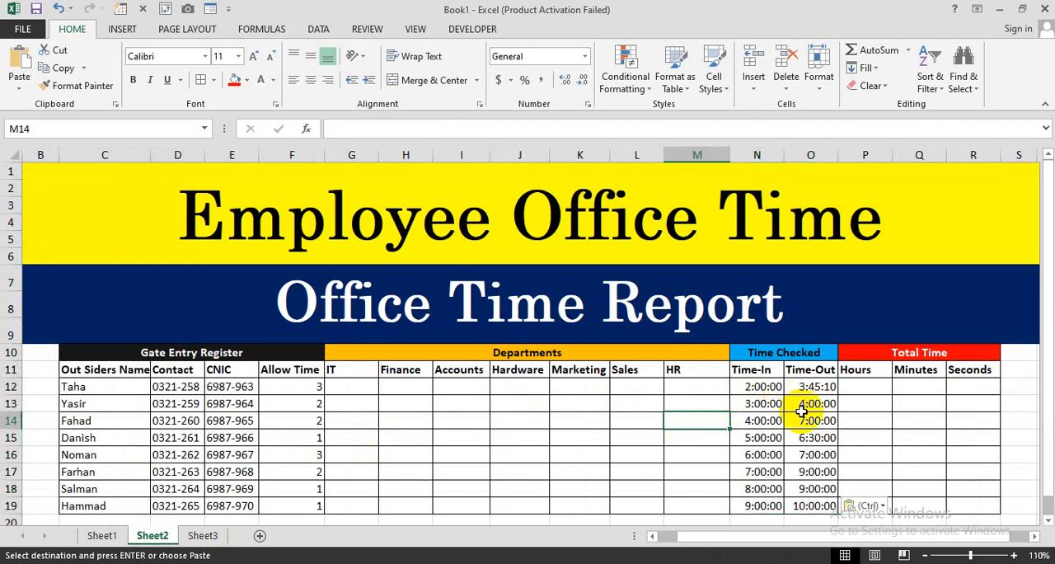
click(763, 387)
click(806, 391)
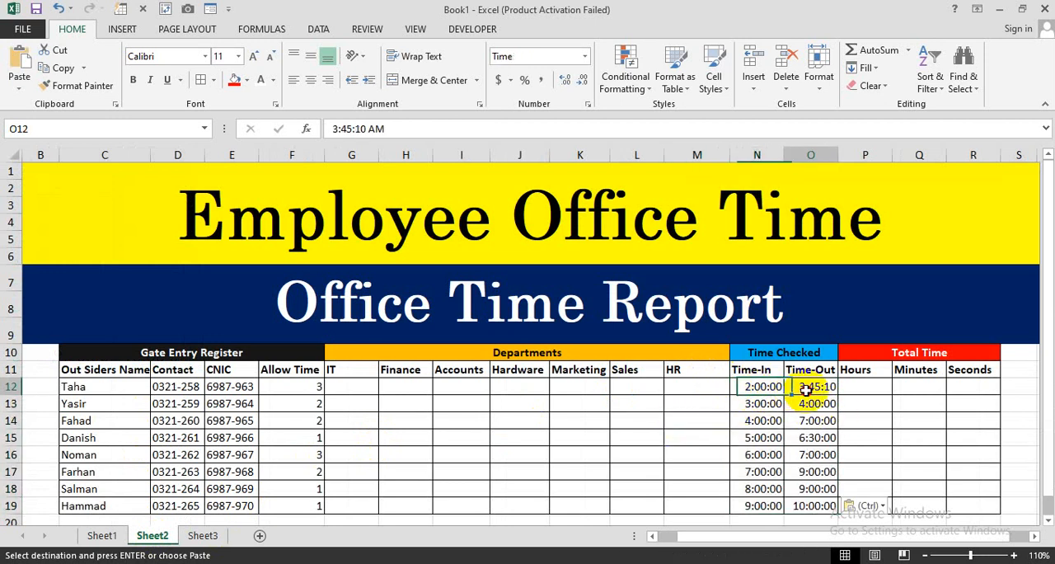
click(864, 391)
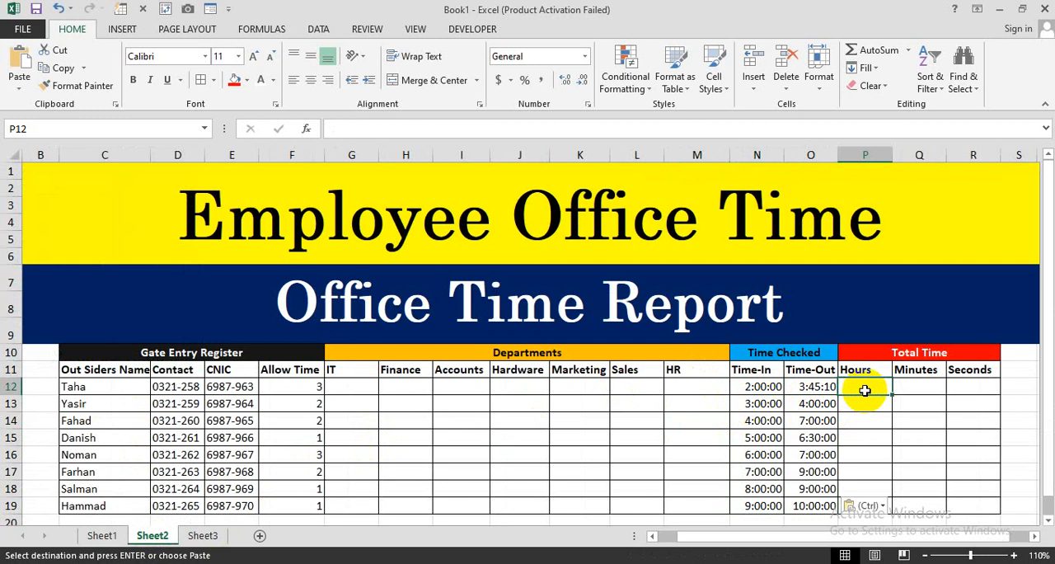
click(908, 387)
click(954, 386)
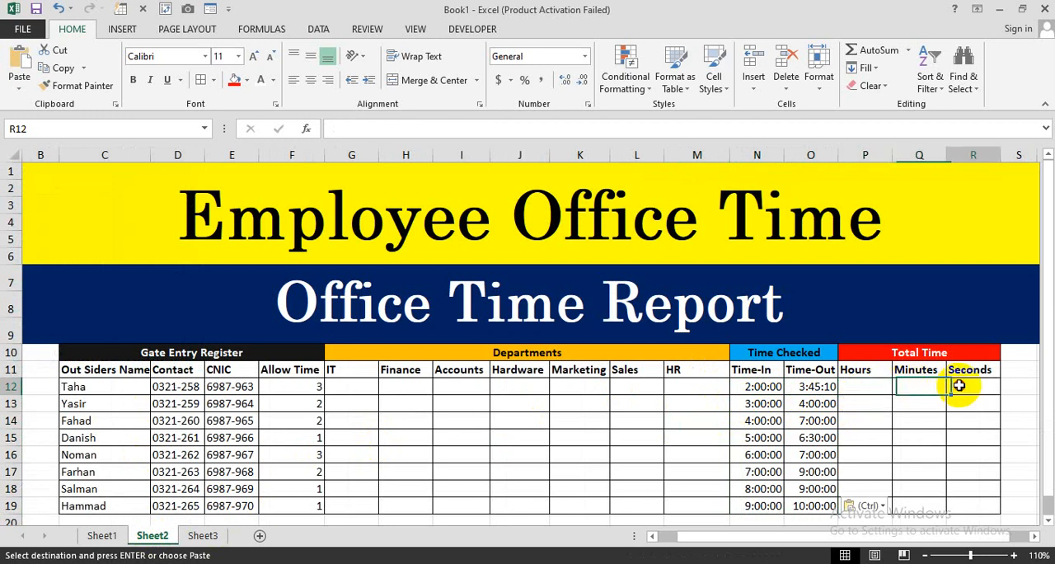
click(880, 388)
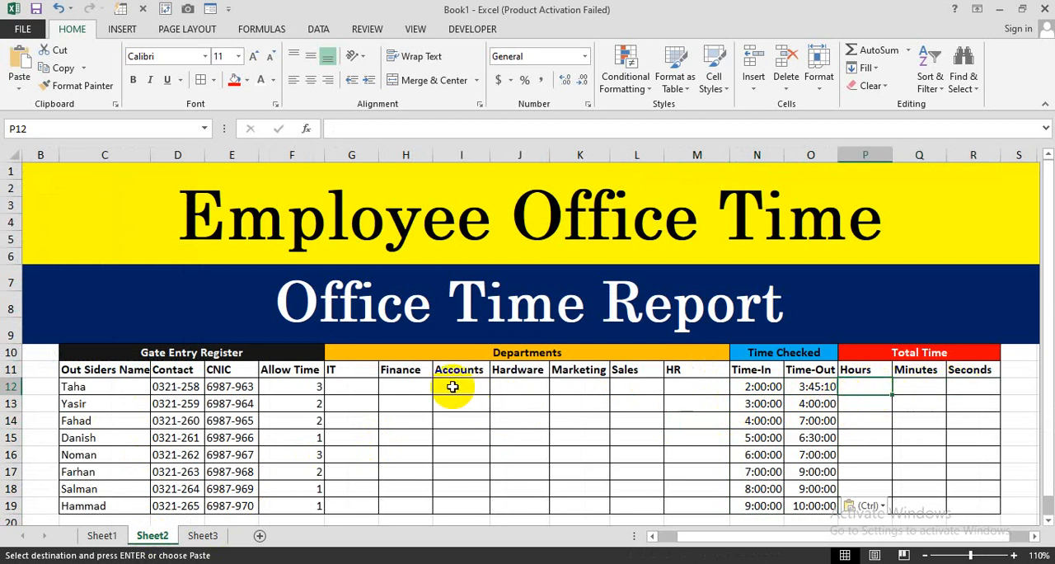
- Auto-fit the width of column C so the Out Siders Name header fits
click(140, 386)
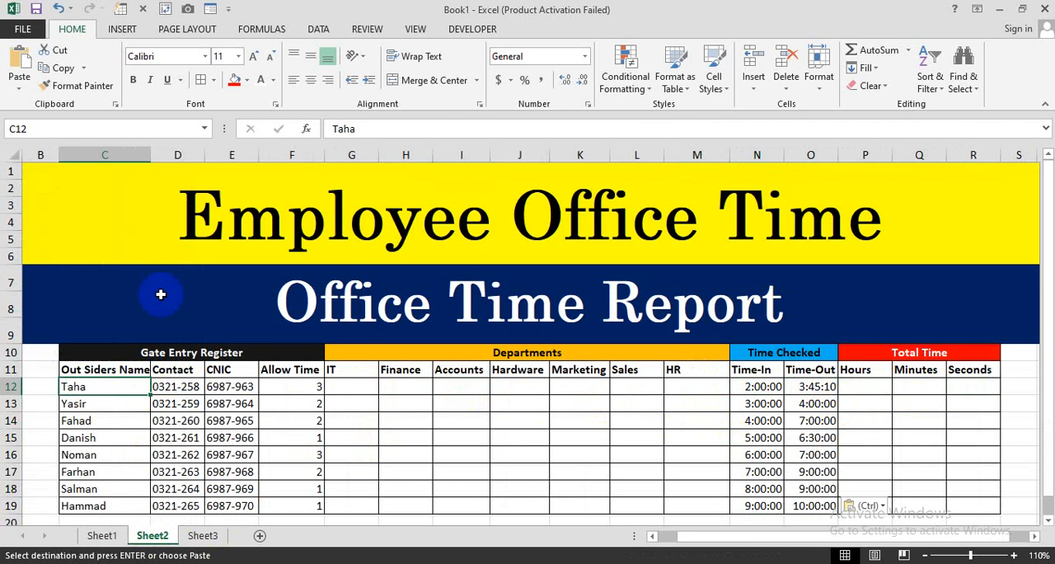
double_click(152, 155)
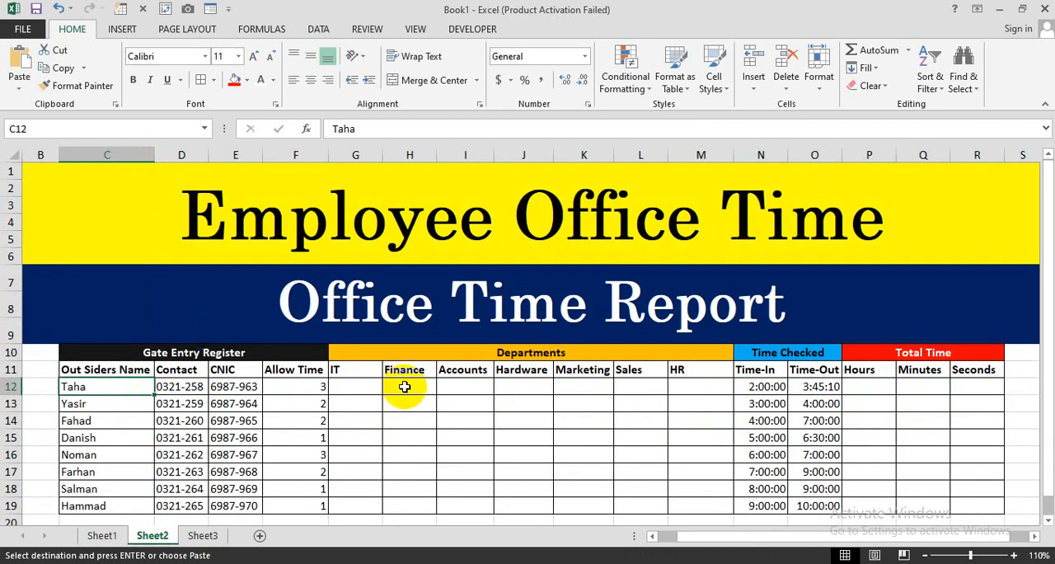
- Enter 3 under Accounts in cell I12 and 2 under Hardware in cell J13
click(466, 389)
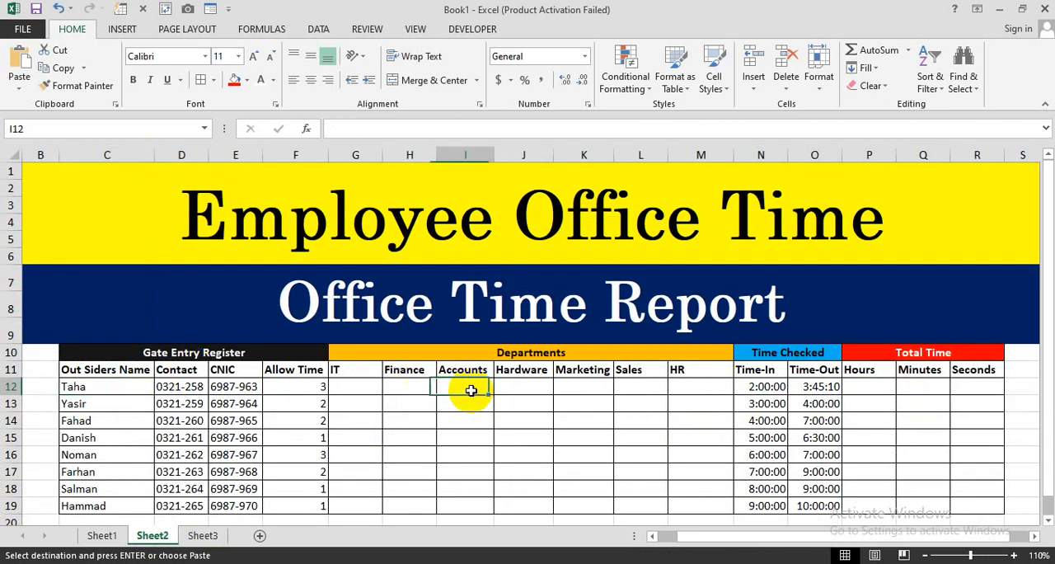
text(3)
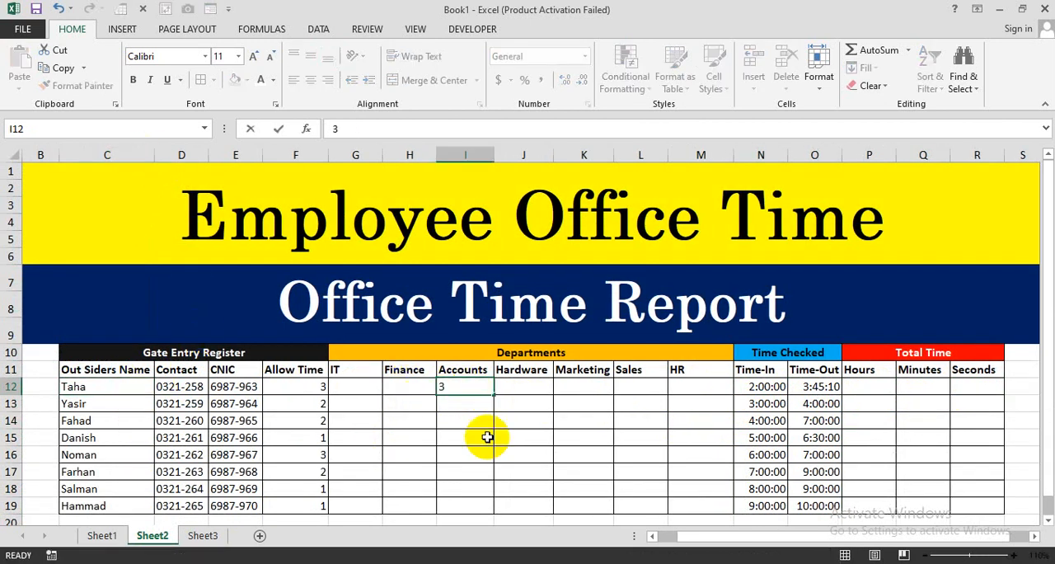
key(Return)
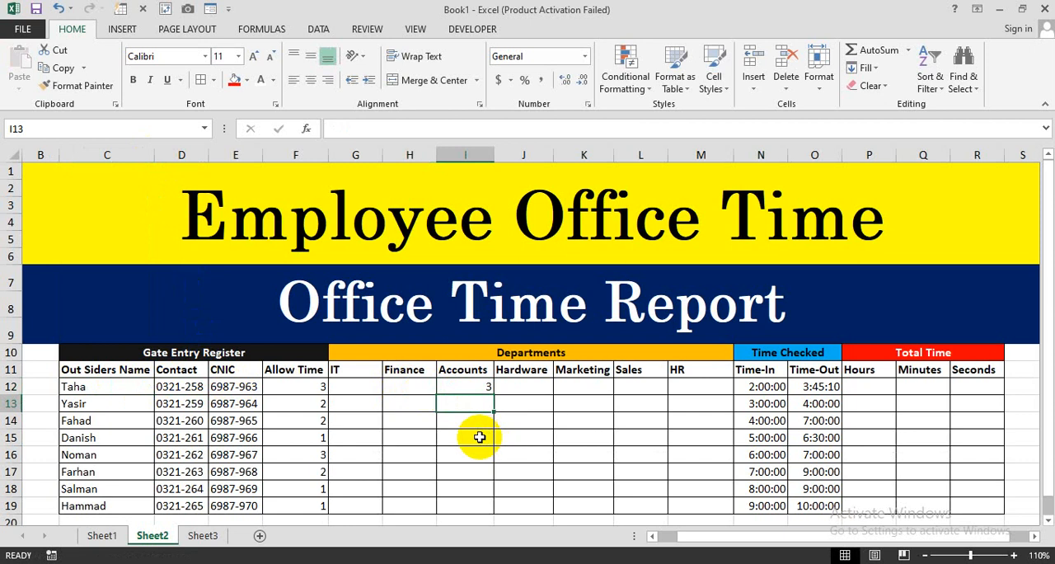
click(534, 409)
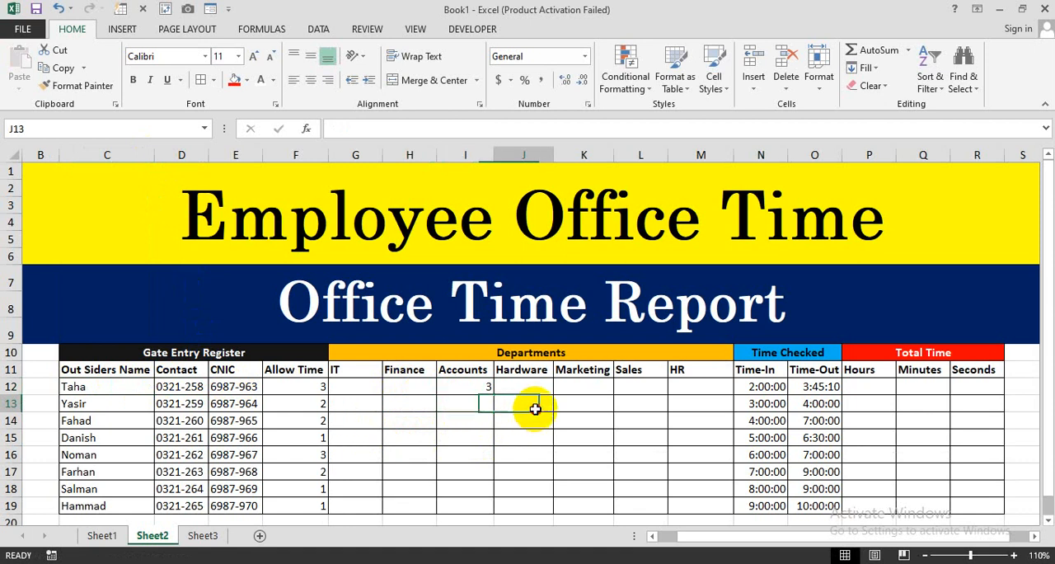
text(2)
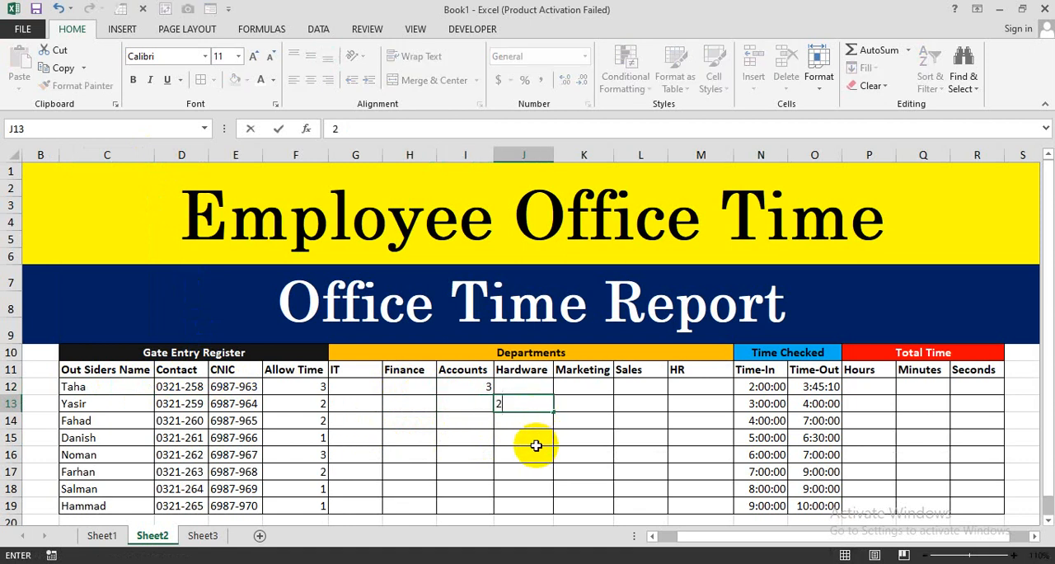
key(Return)
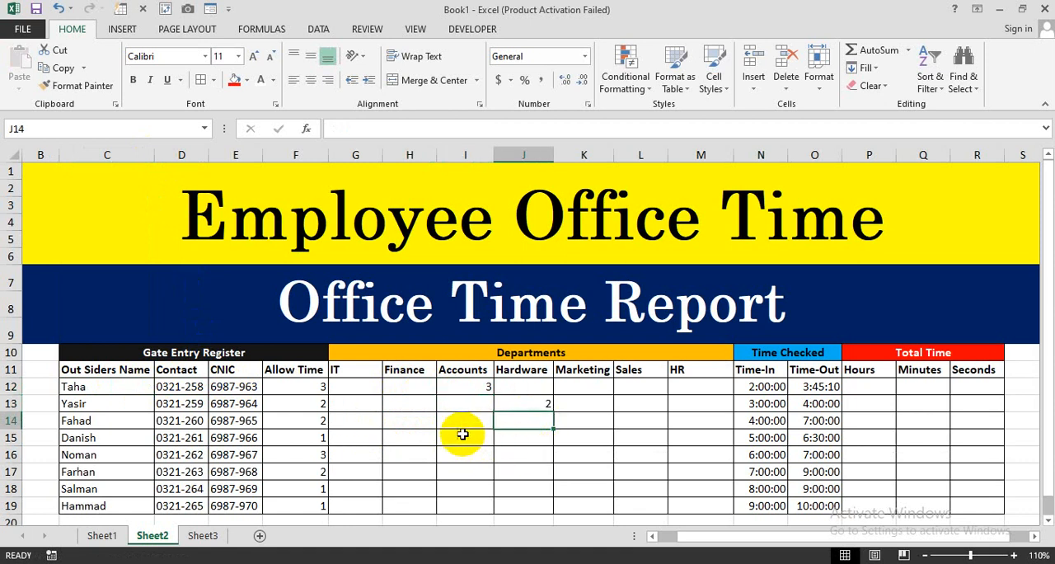
- Enter 2 under Finance in cell H14 and 1 under Marketing in cell K15
click(418, 423)
text(2)
key(Return)
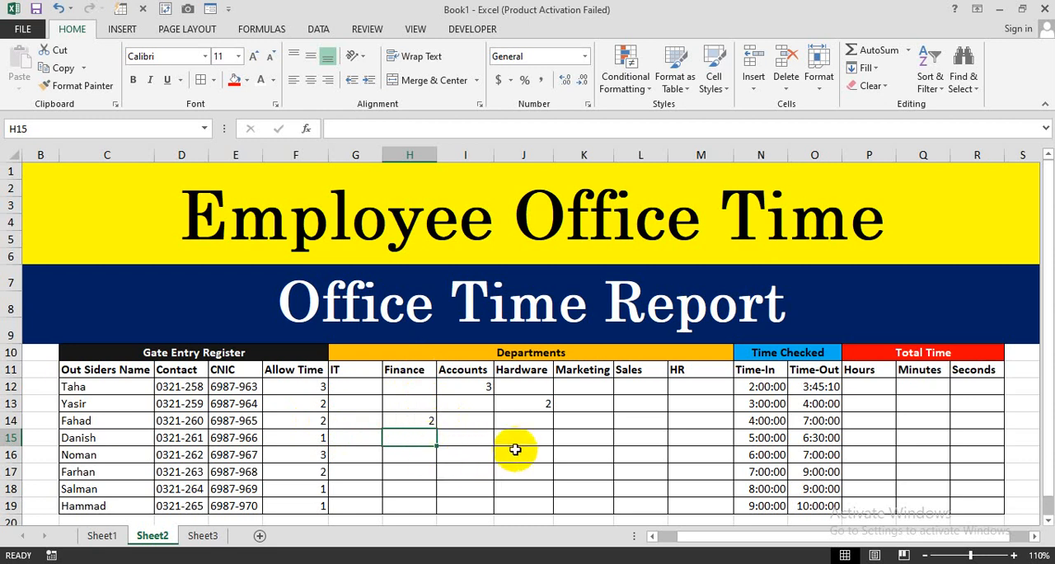
click(581, 444)
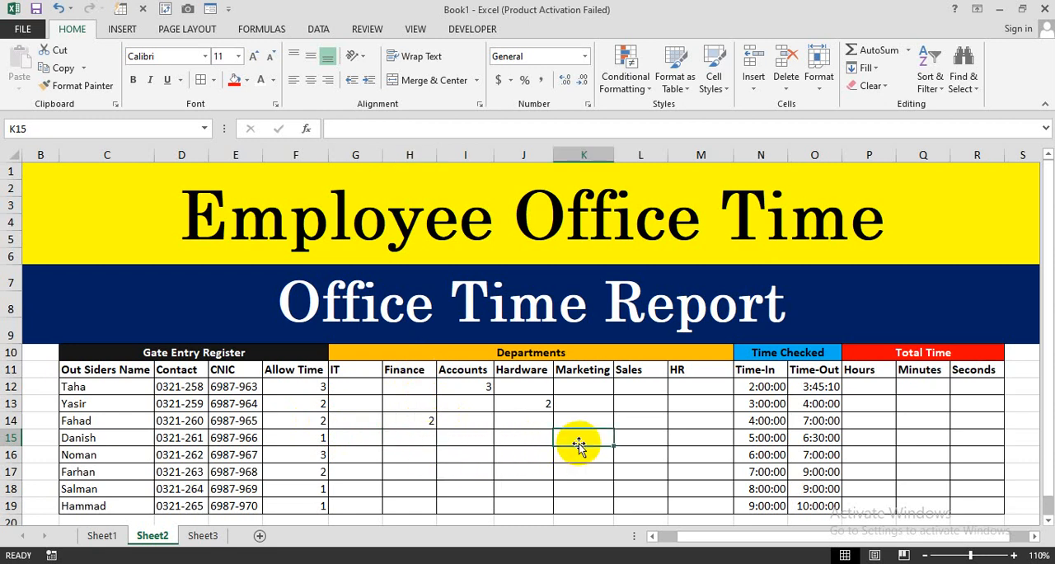
text(1)
key(Return)
- Enter 3 under Sales in cell L16 and 2 under Finance in cell H17
drag(128, 455, 290, 454)
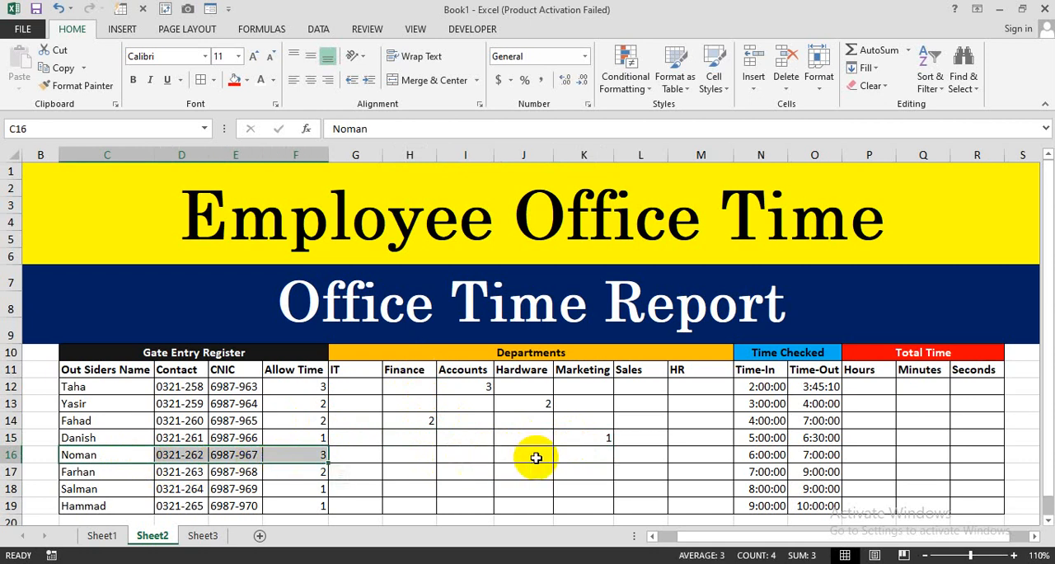
click(642, 455)
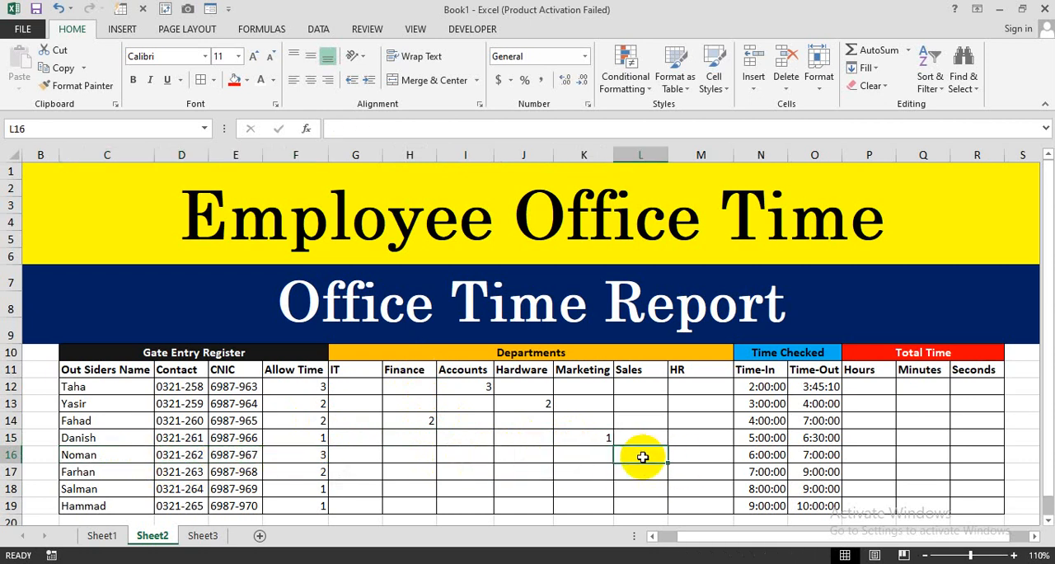
text(3)
key(Return)
click(423, 476)
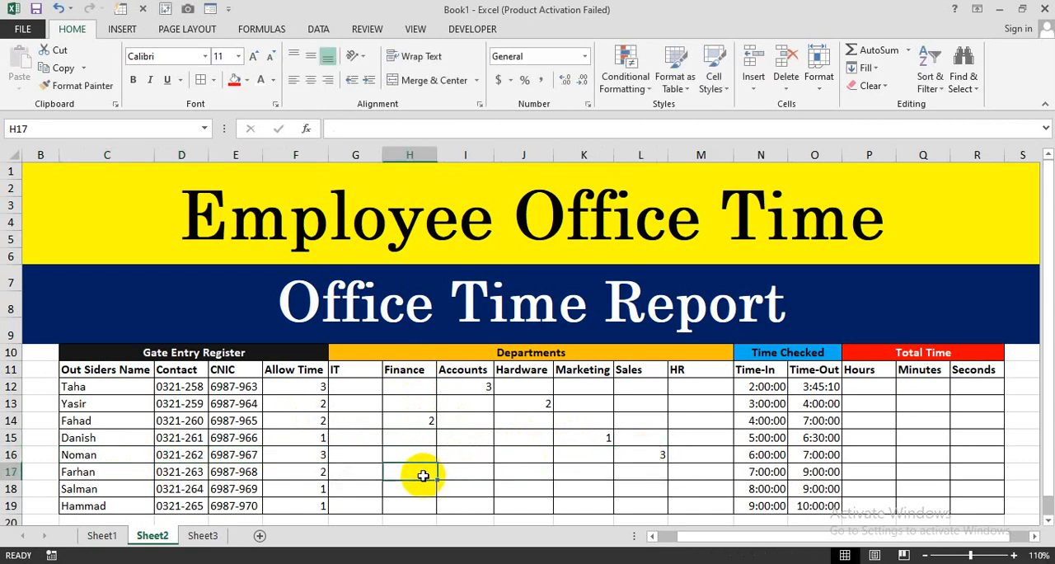
text(2)
key(Return)
- Enter 1 under Hardware in cell J18 and 1 under Marketing in cell K19
click(517, 489)
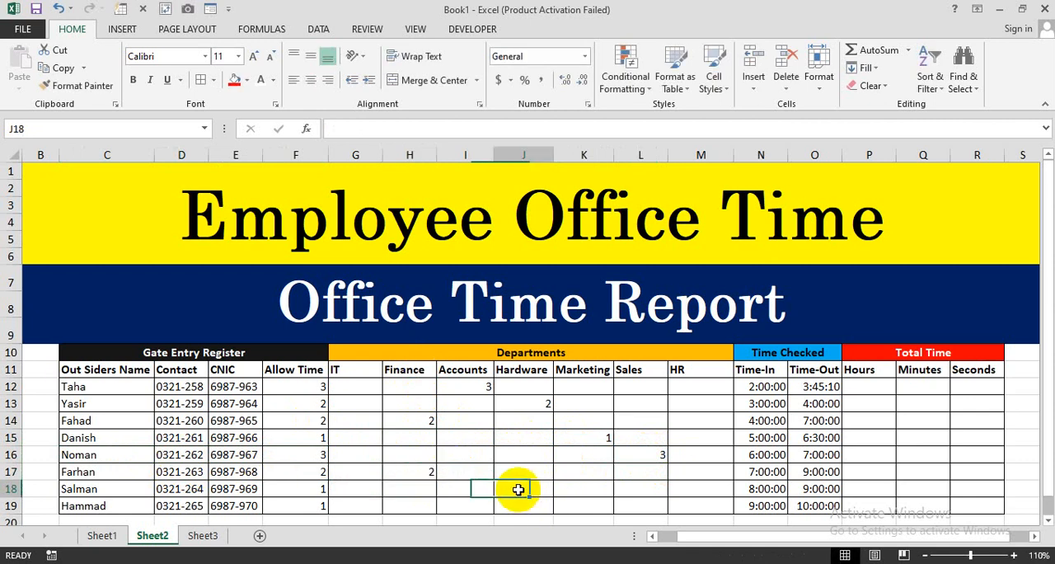
text(1)
key(Return)
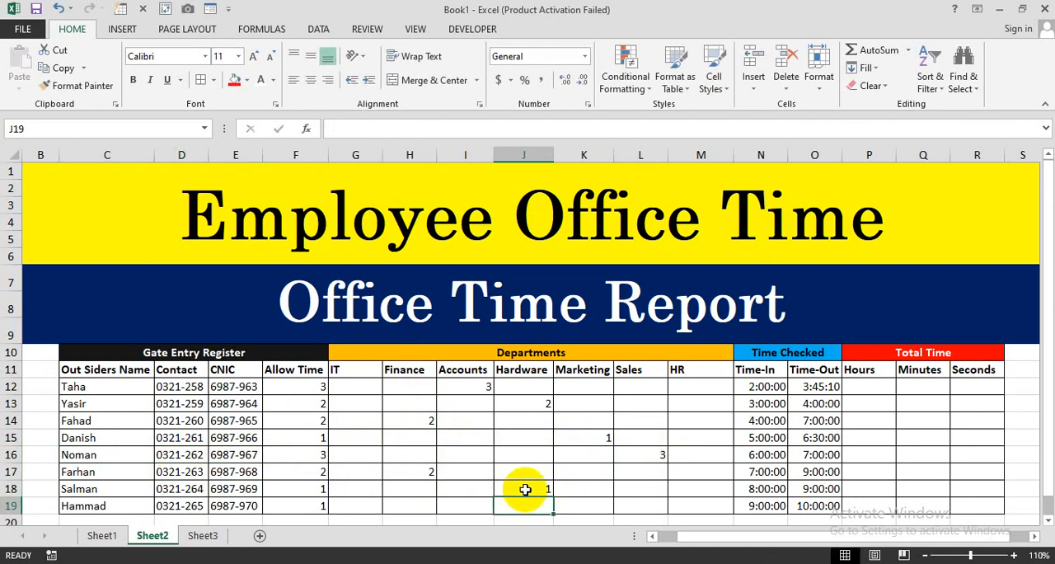
click(579, 506)
text(1)
key(Return)
scroll(580, 507, up, 1)
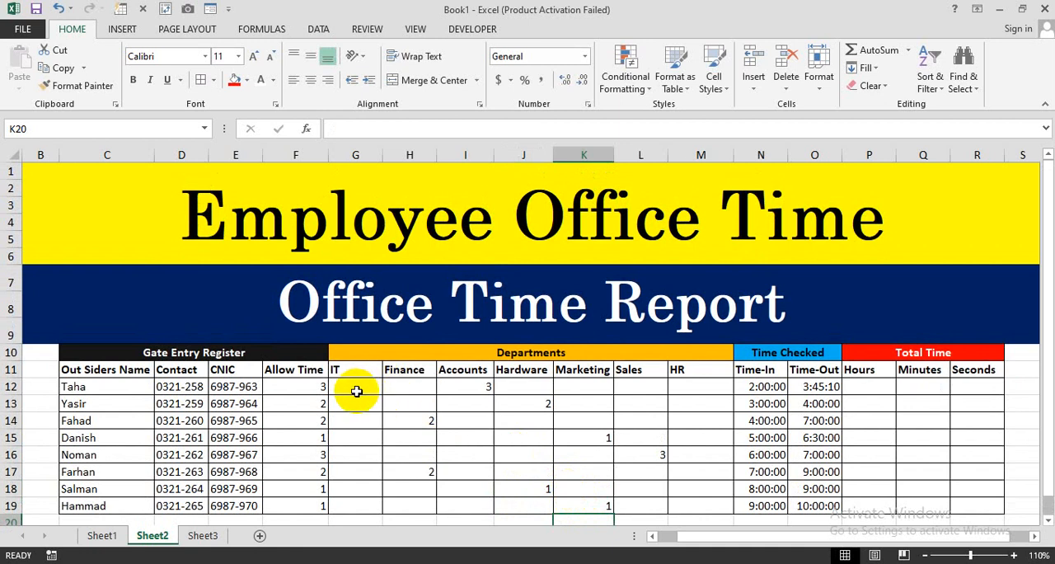
- Create a formula-based conditional formatting rule for the Departments range G12:M19 using the formula =$G$12:$M$19>0
drag(357, 391, 693, 502)
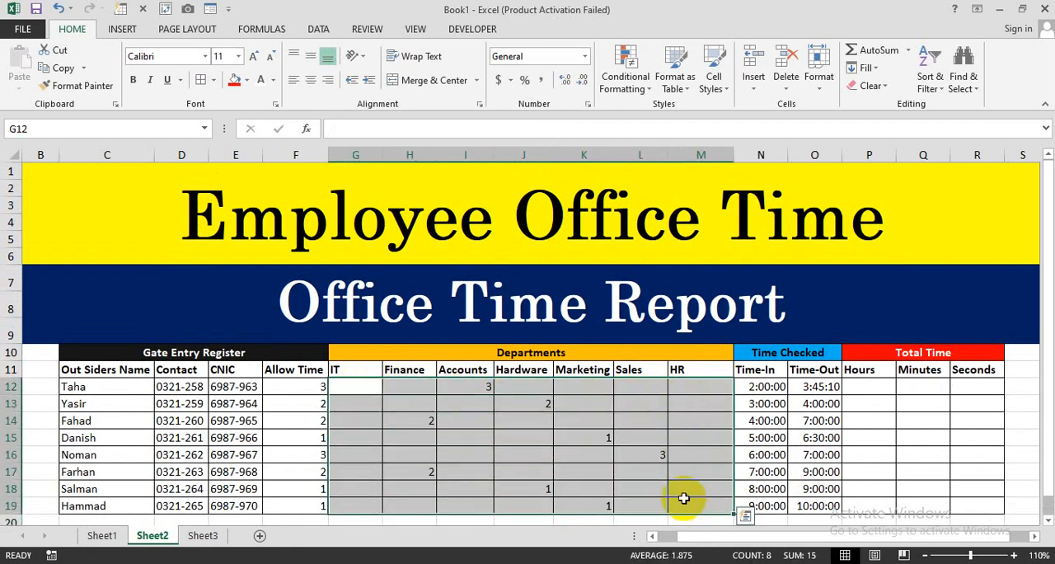
click(644, 95)
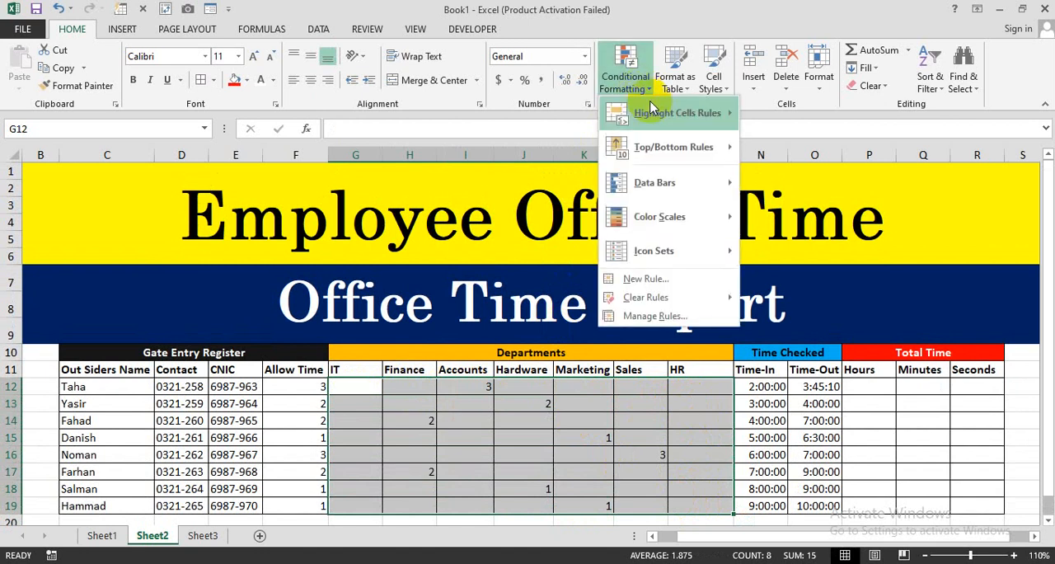
click(661, 280)
drag(647, 106, 835, 99)
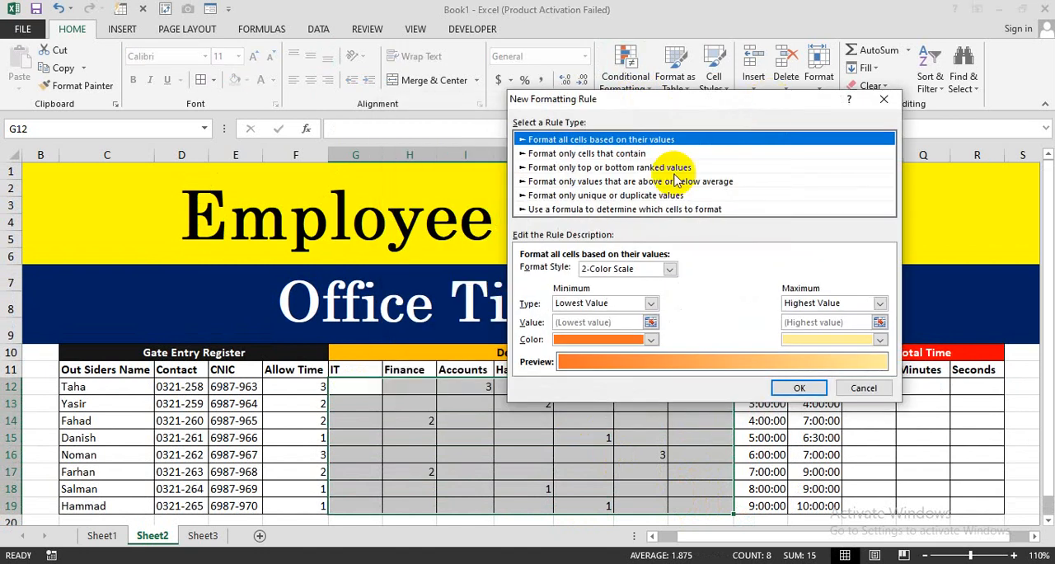
click(565, 209)
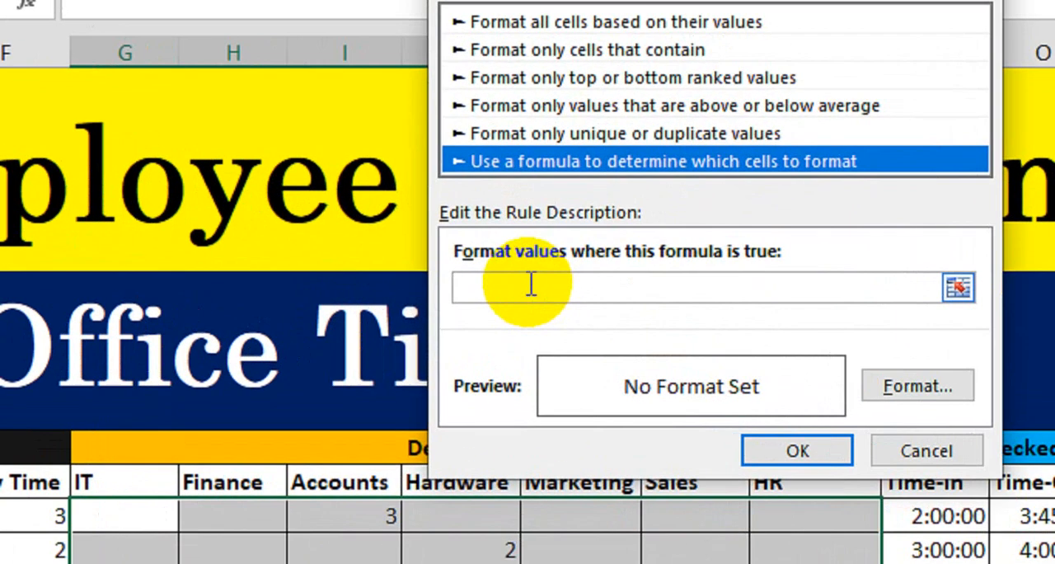
click(558, 272)
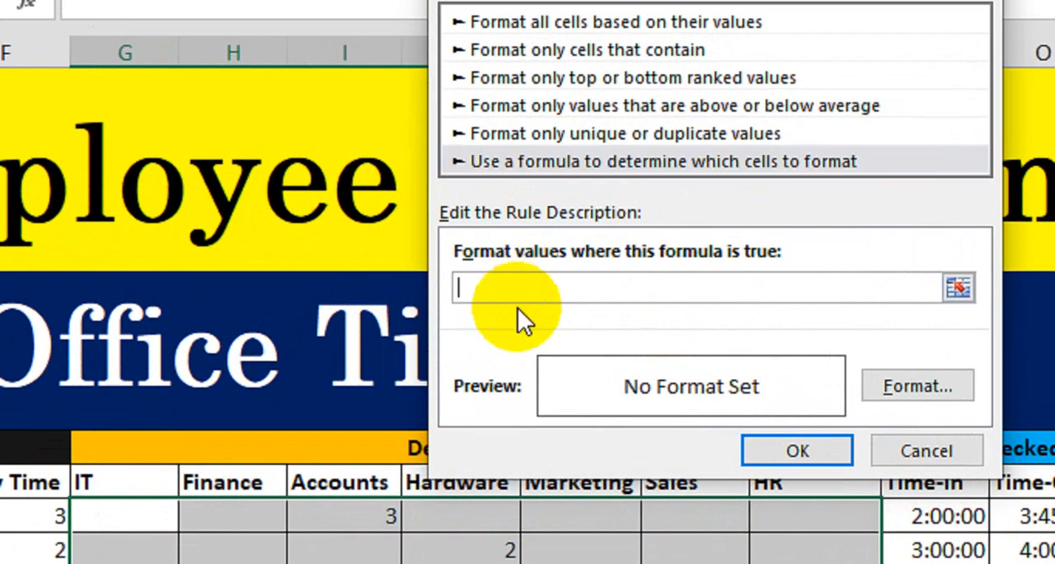
text(=)
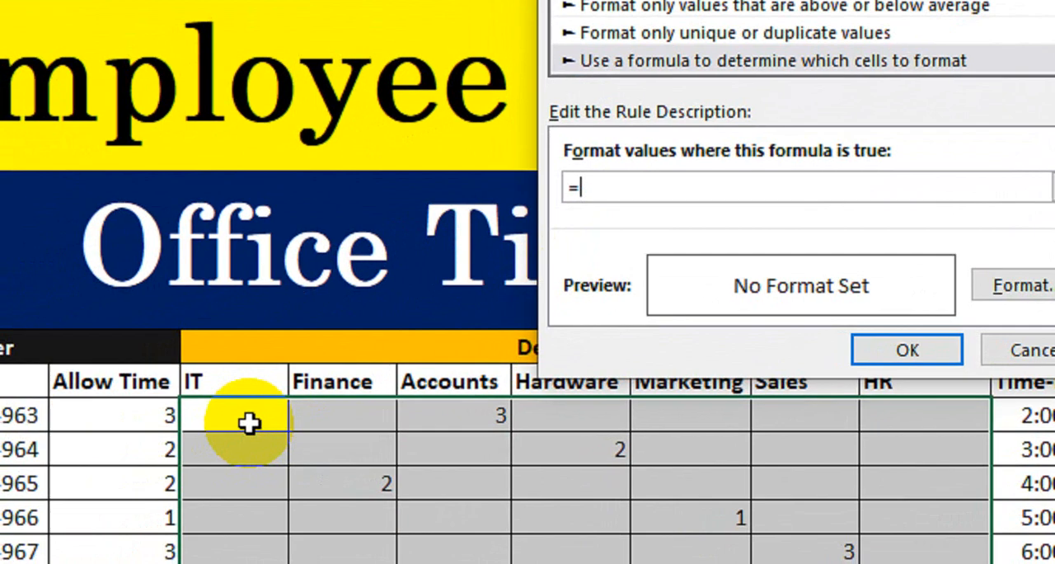
drag(262, 422, 800, 437)
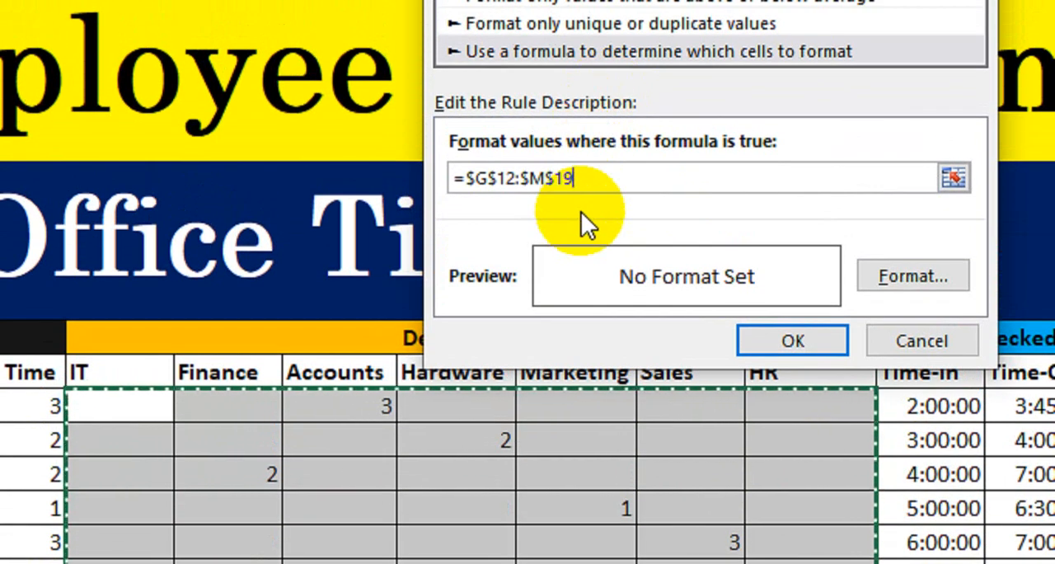
text(>)
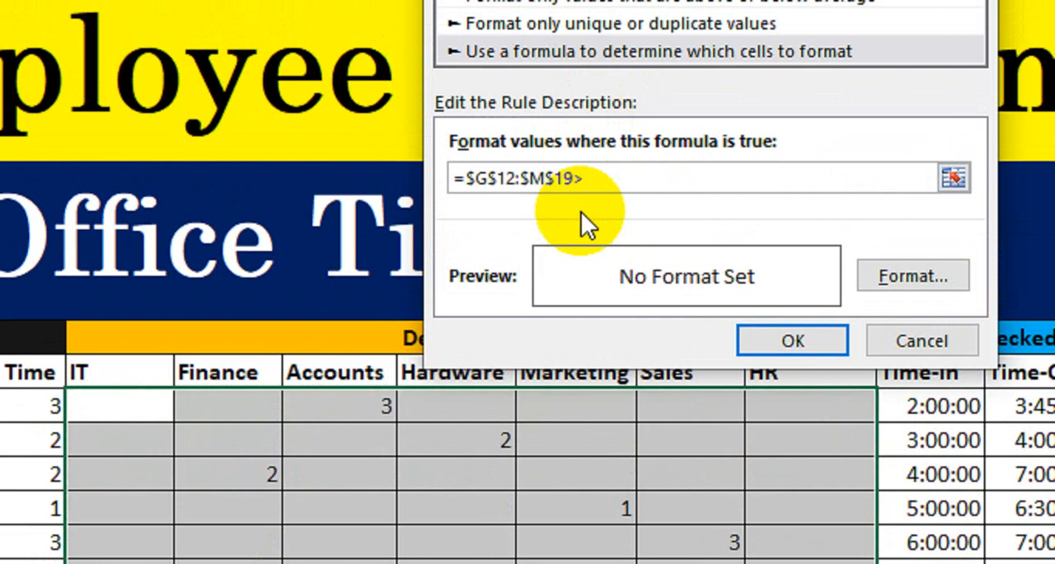
text(0)
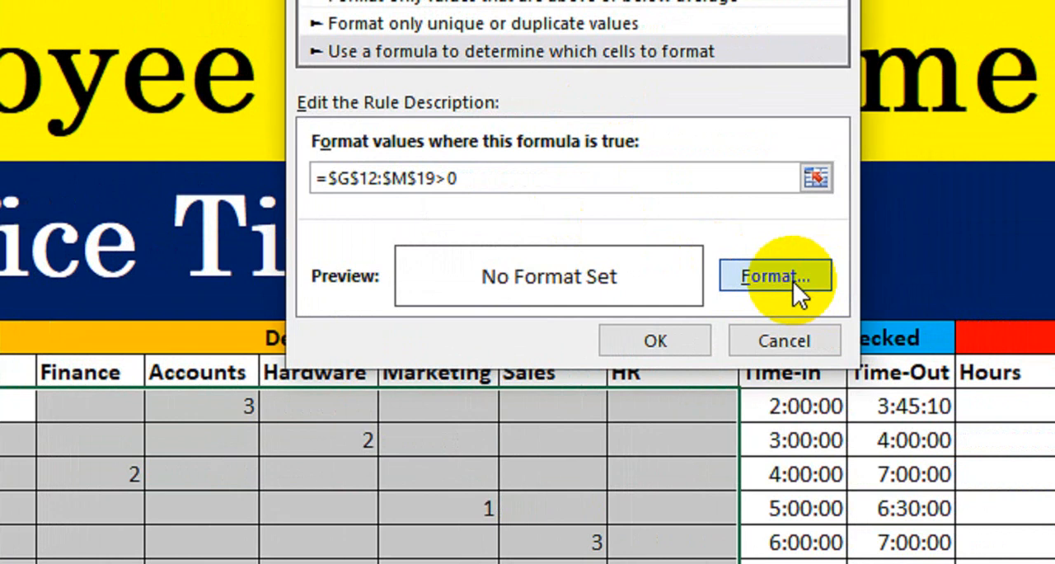
- Give the new rule a red fill and white font colour, and save the rule
click(793, 281)
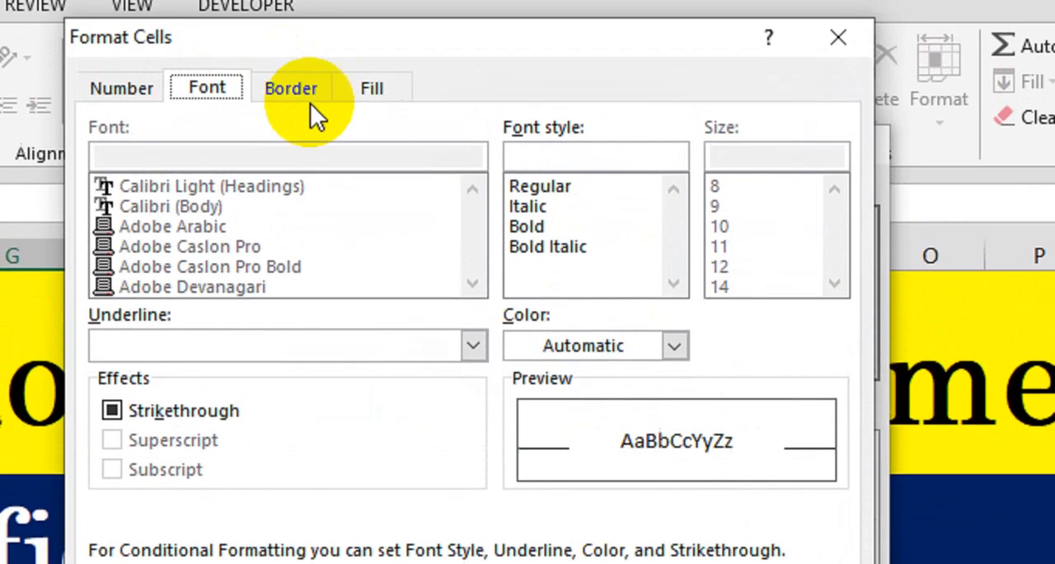
click(372, 90)
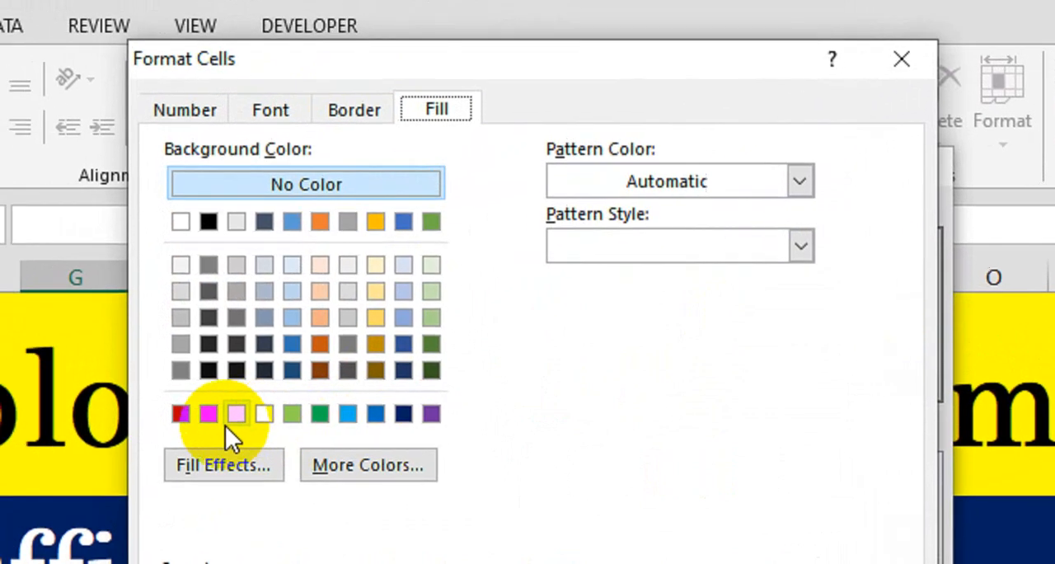
click(209, 413)
click(271, 109)
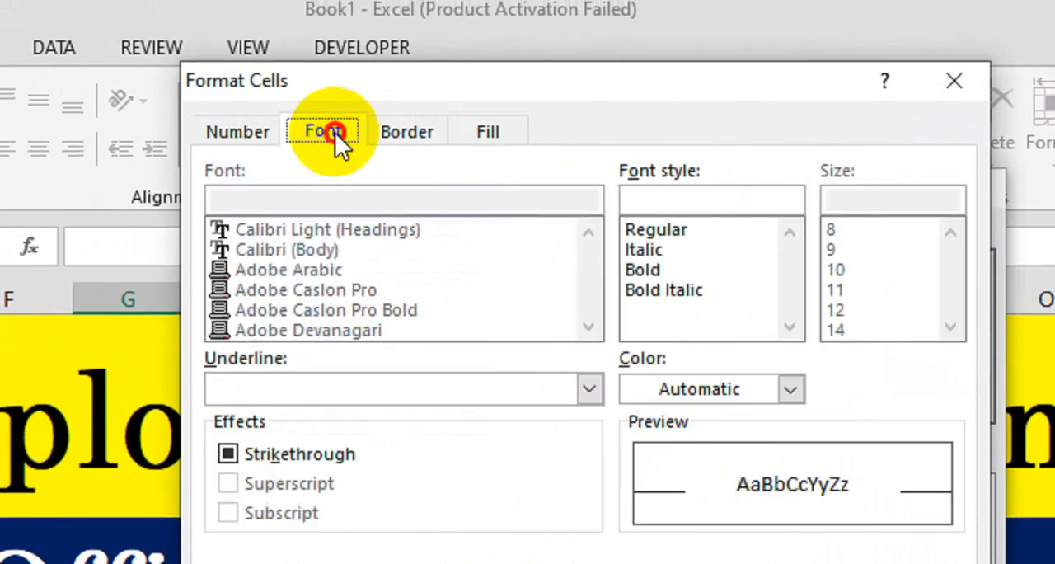
click(701, 389)
click(635, 492)
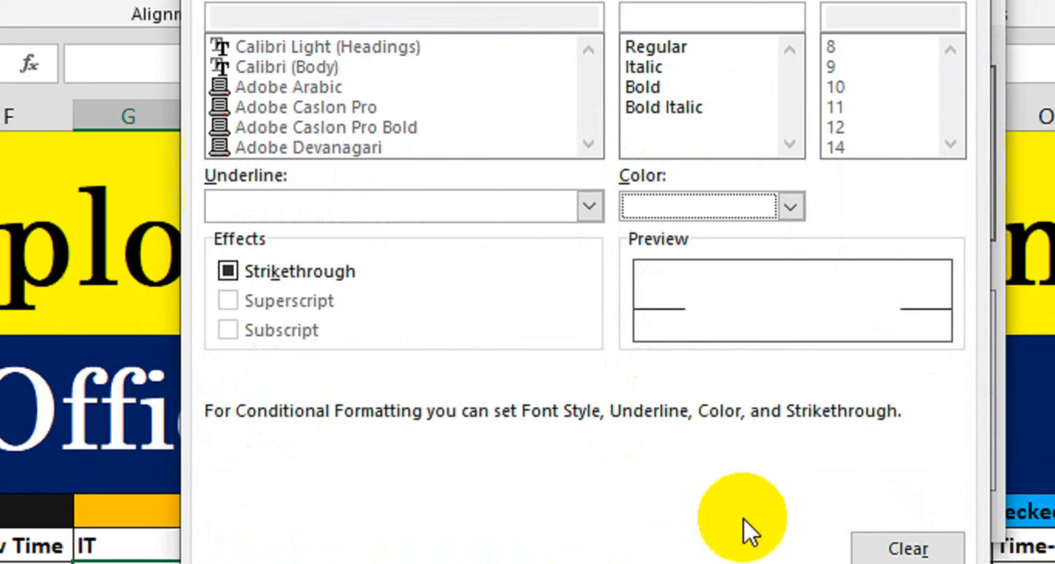
click(791, 487)
click(800, 358)
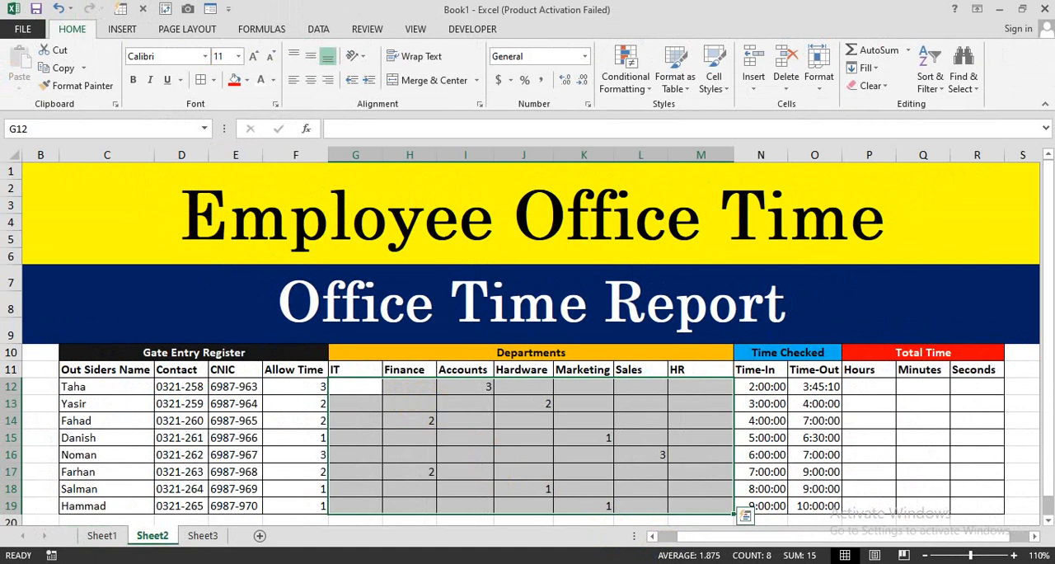
- Edit the conditional formatting rule on G12:M19 to use the relative formula =G12:M19>0 and apply it
drag(356, 389, 690, 500)
click(627, 78)
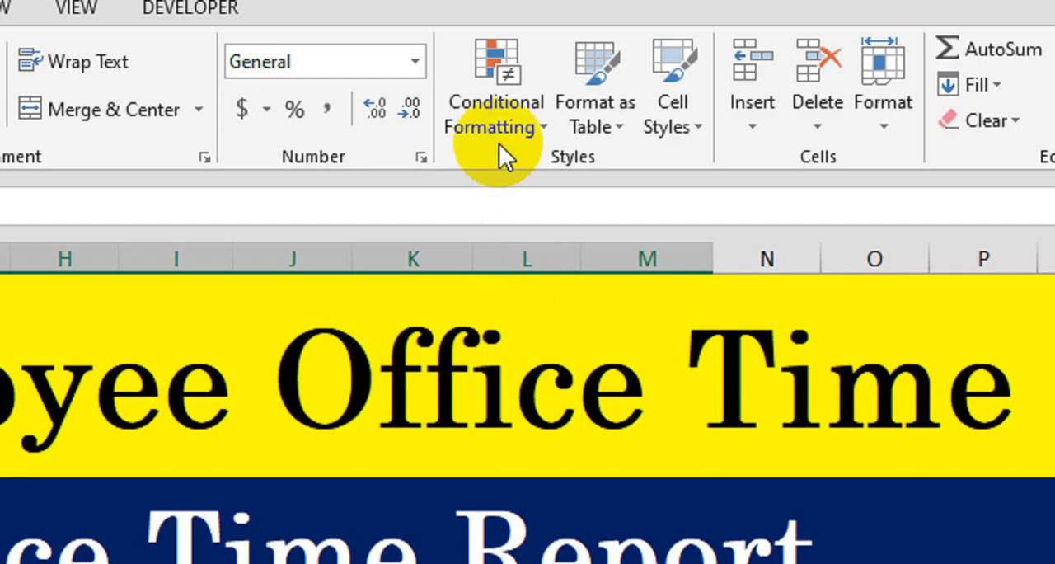
click(627, 89)
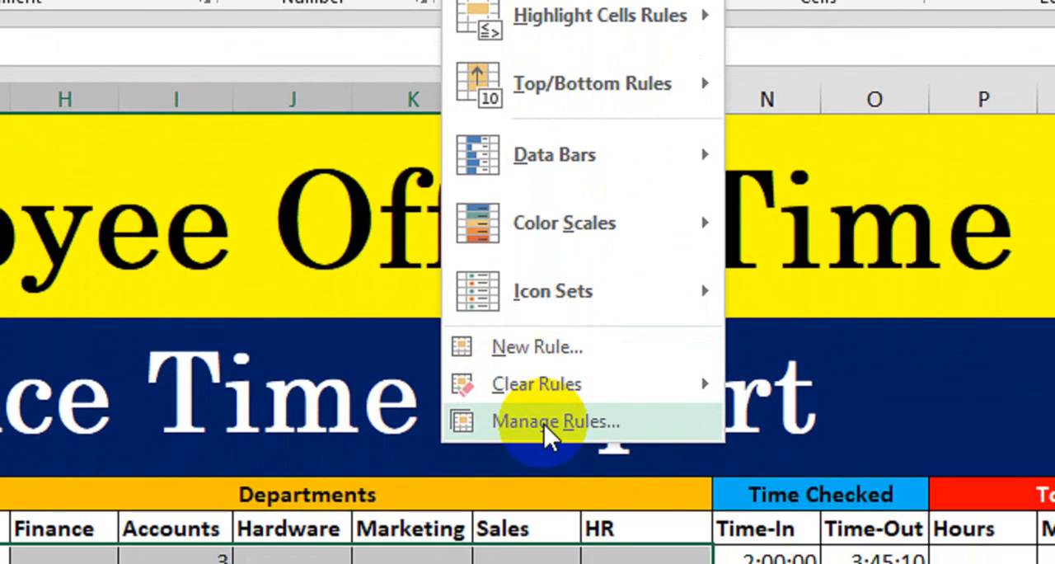
click(547, 445)
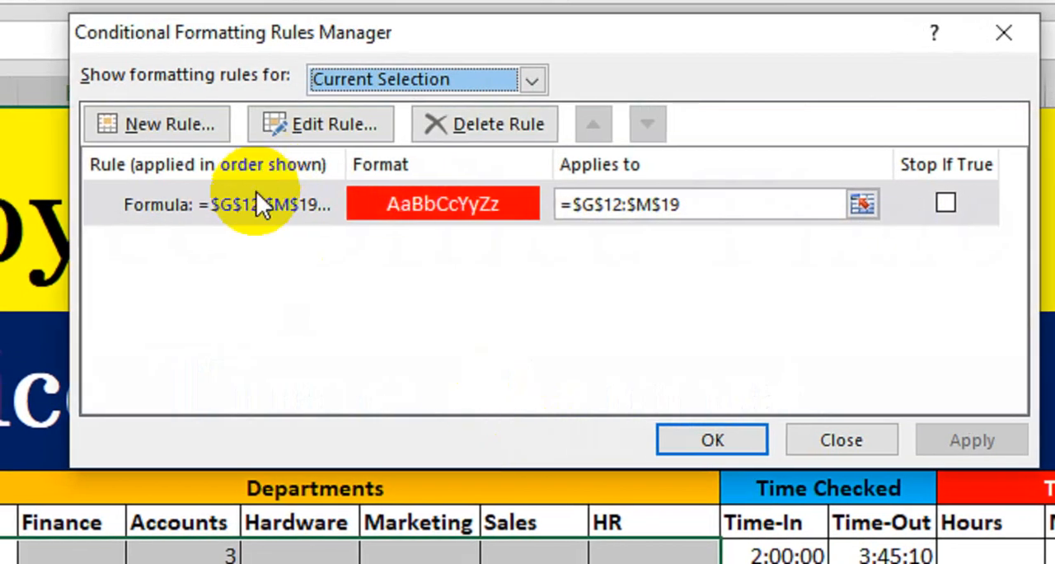
double_click(268, 204)
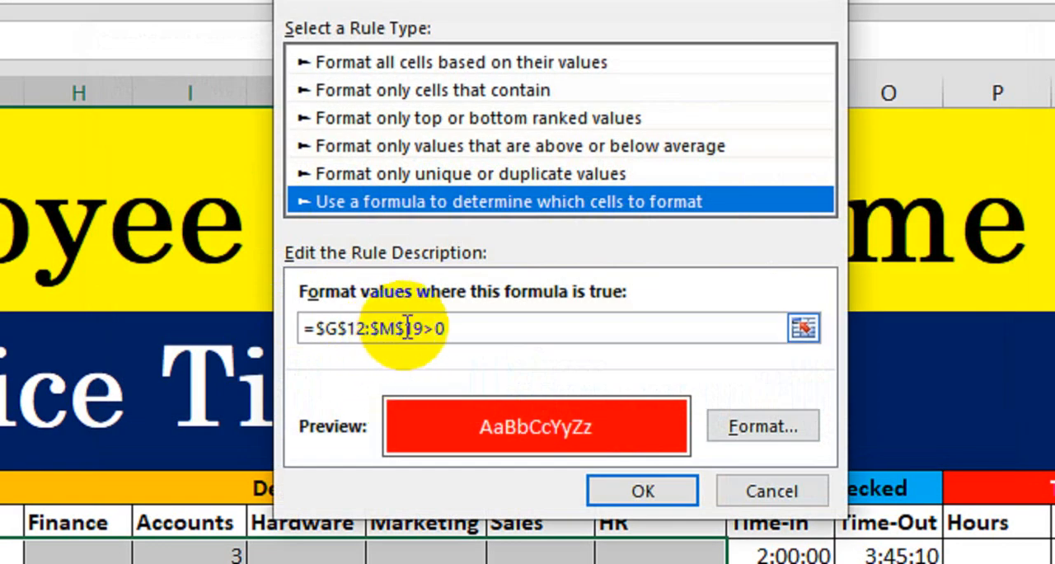
drag(420, 328, 315, 341)
click(413, 417)
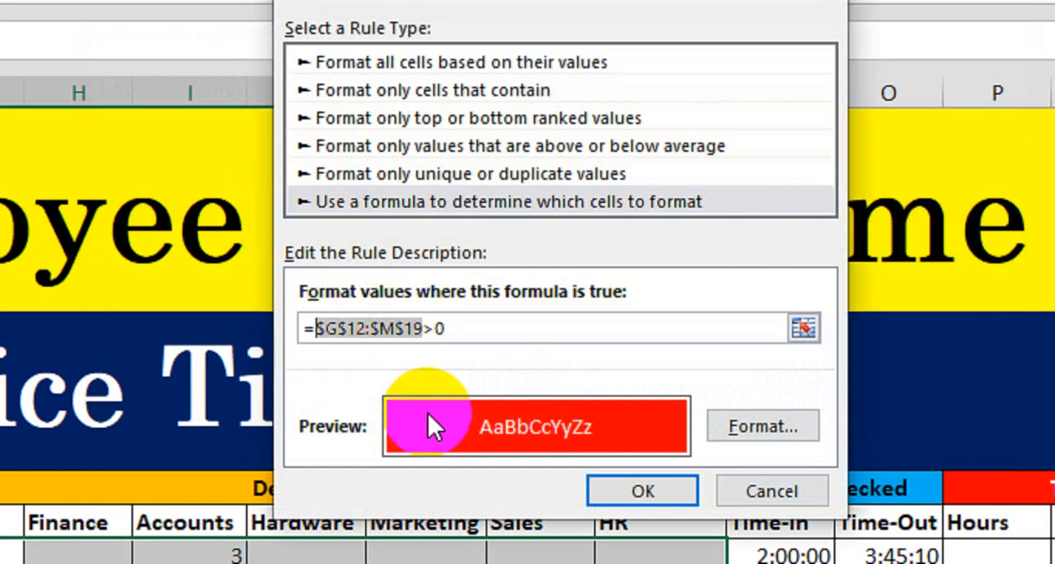
key(F4)
key(F4)
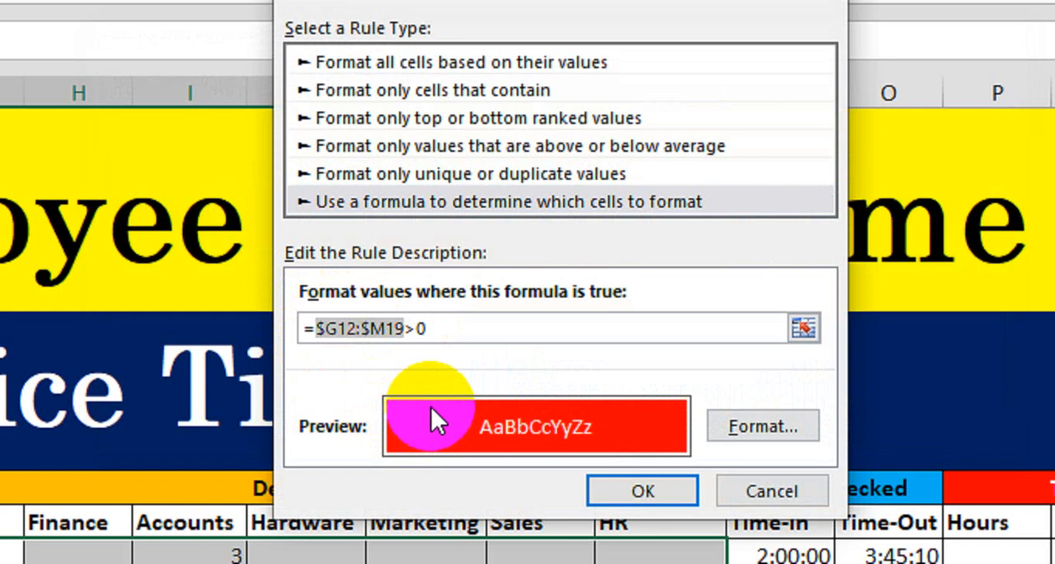
key(F4)
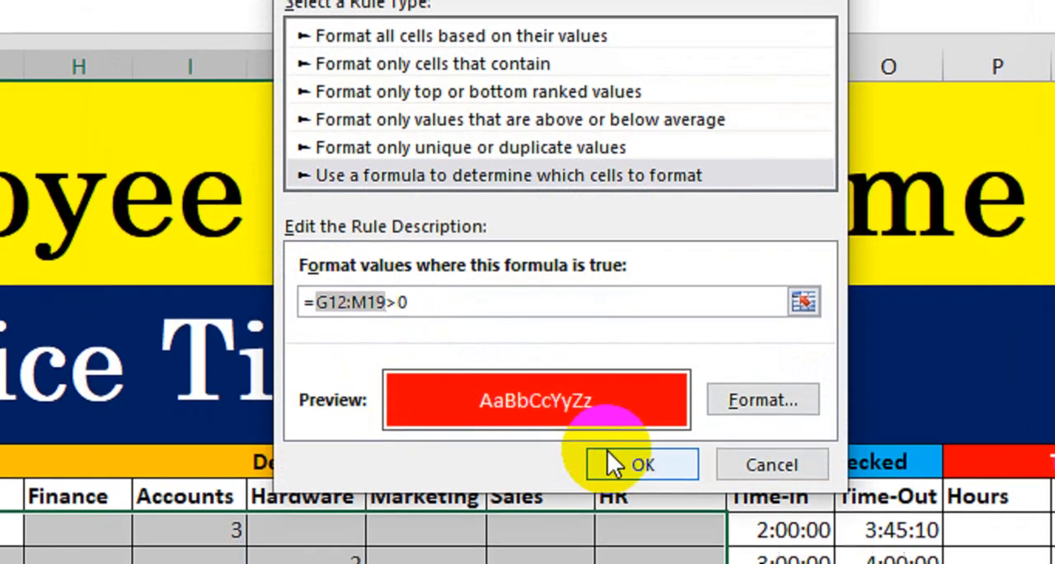
click(616, 490)
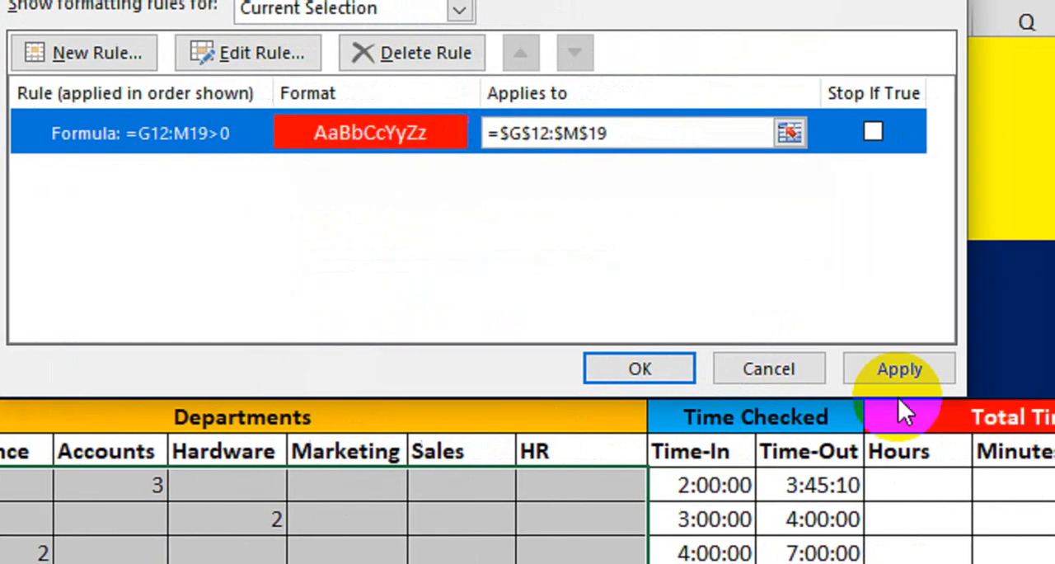
click(899, 371)
click(640, 368)
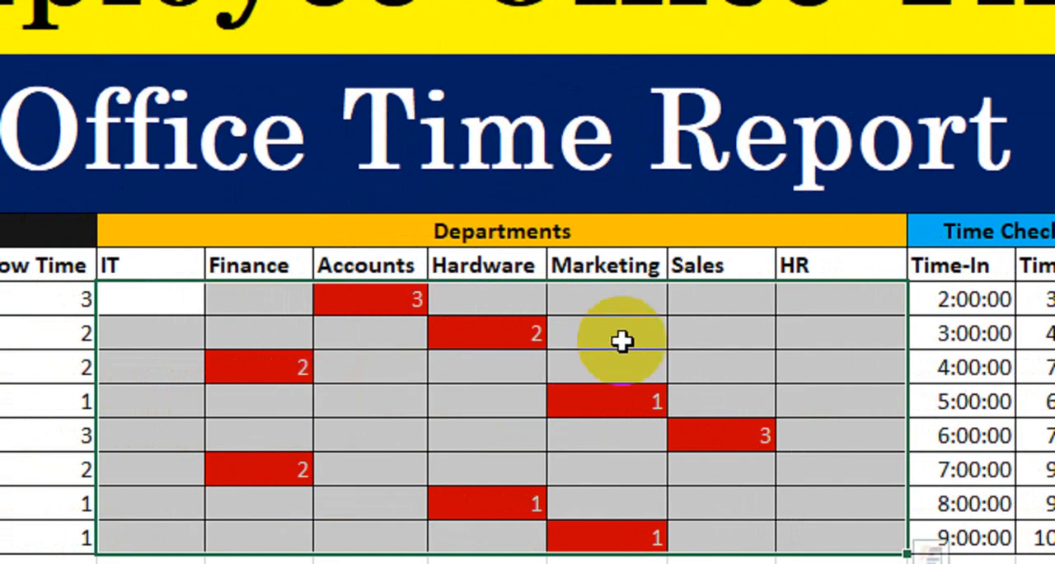
- Test the conditional formatting by entering 2 under Sales in cell L13
click(700, 342)
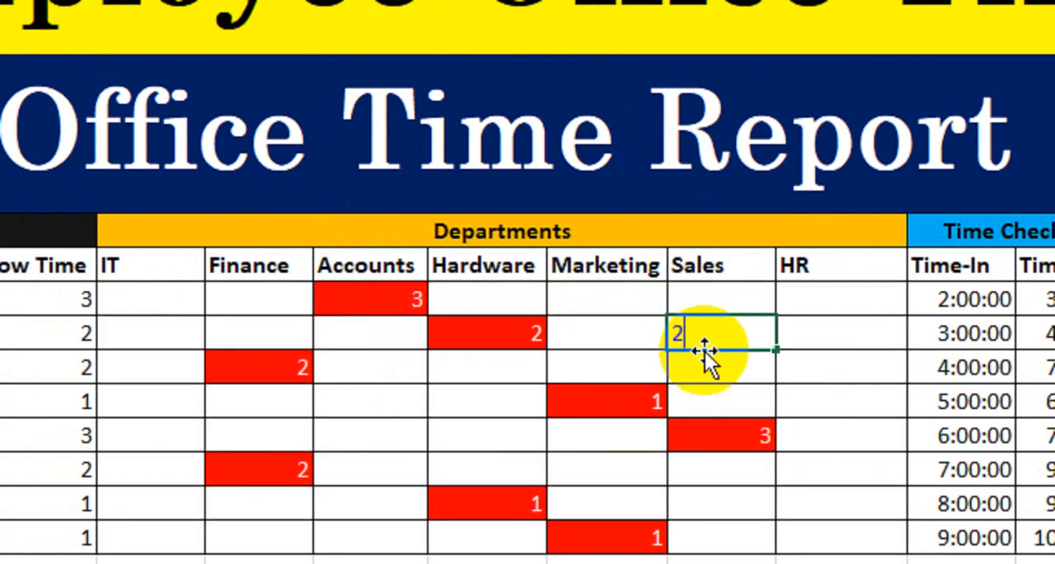
text(2)
key(Return)
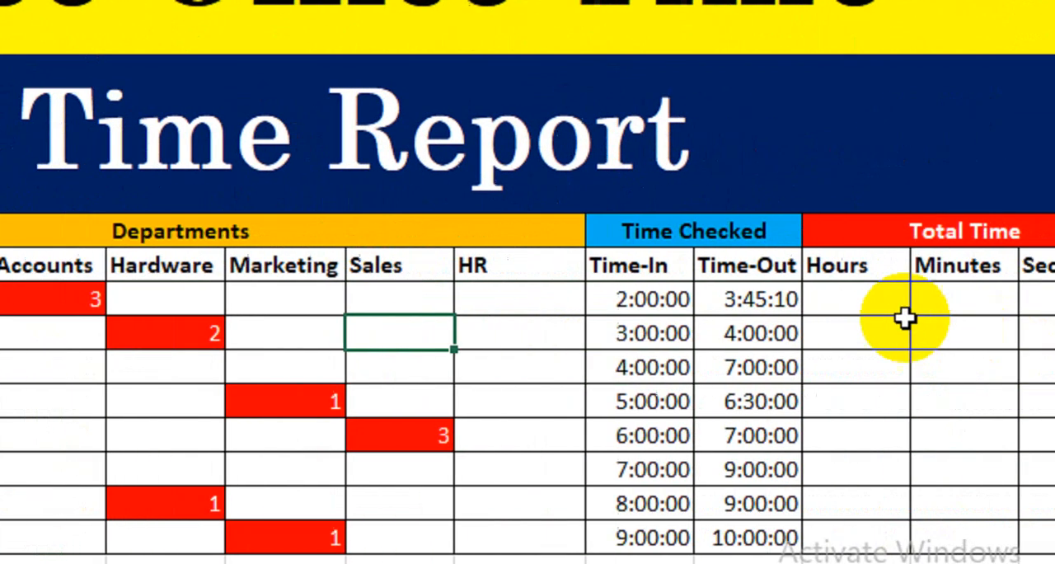
- Try to enter the formula =HOUR(O12,N12) under Hours in cell P12
click(794, 305)
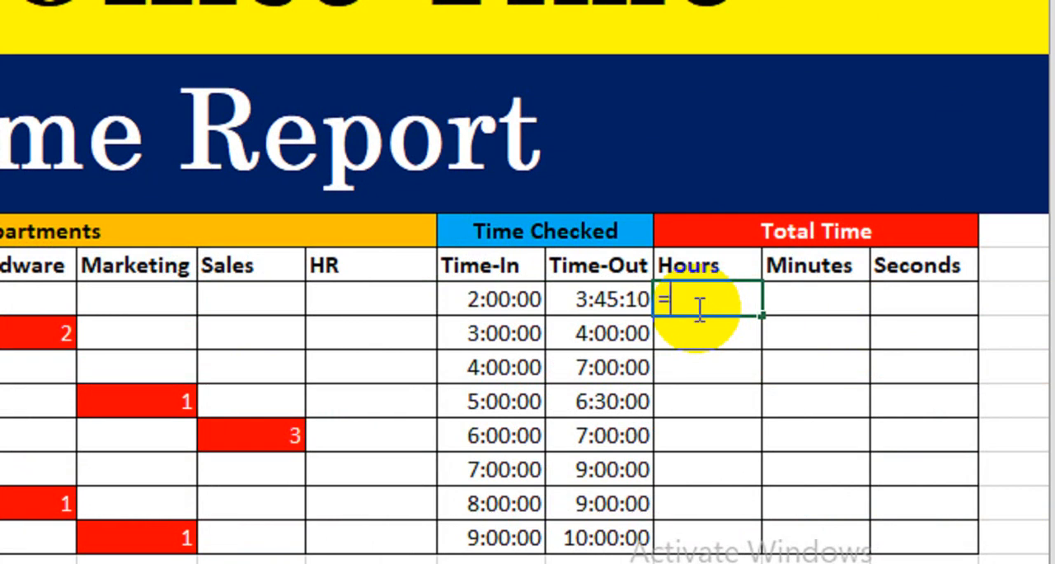
text(ho)
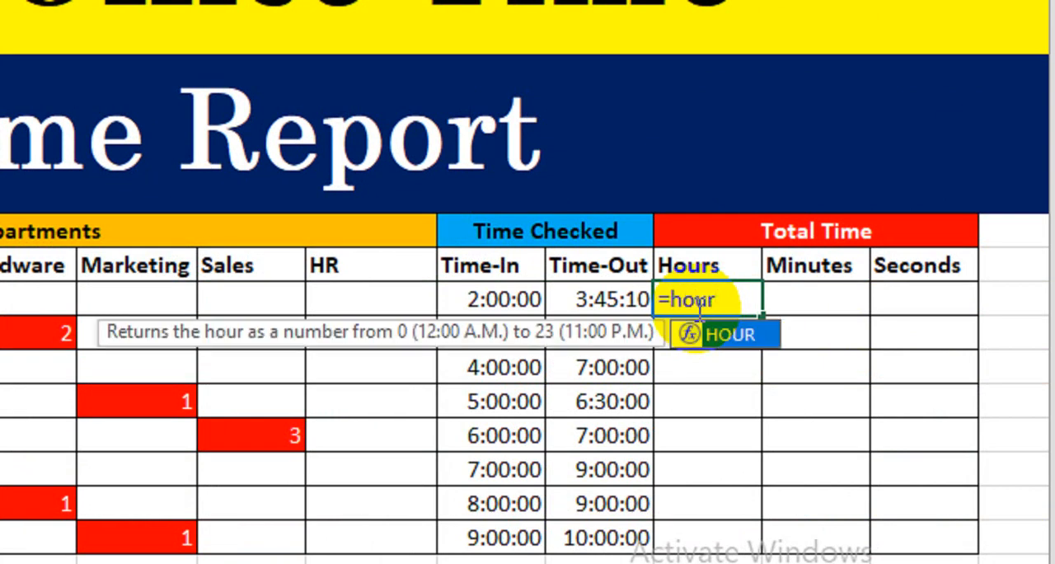
text(ur)
key(Tab)
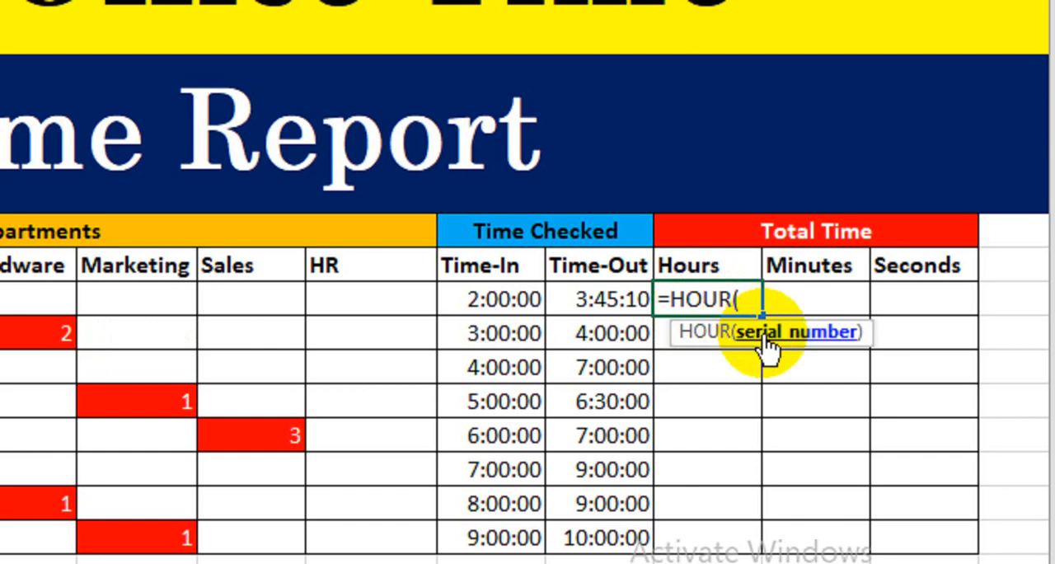
click(605, 300)
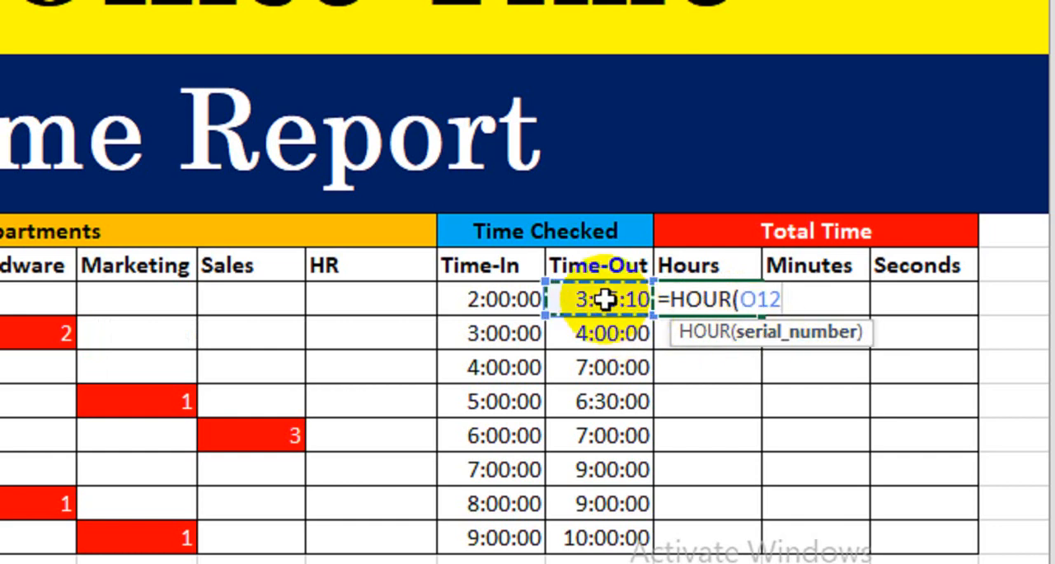
text(,)
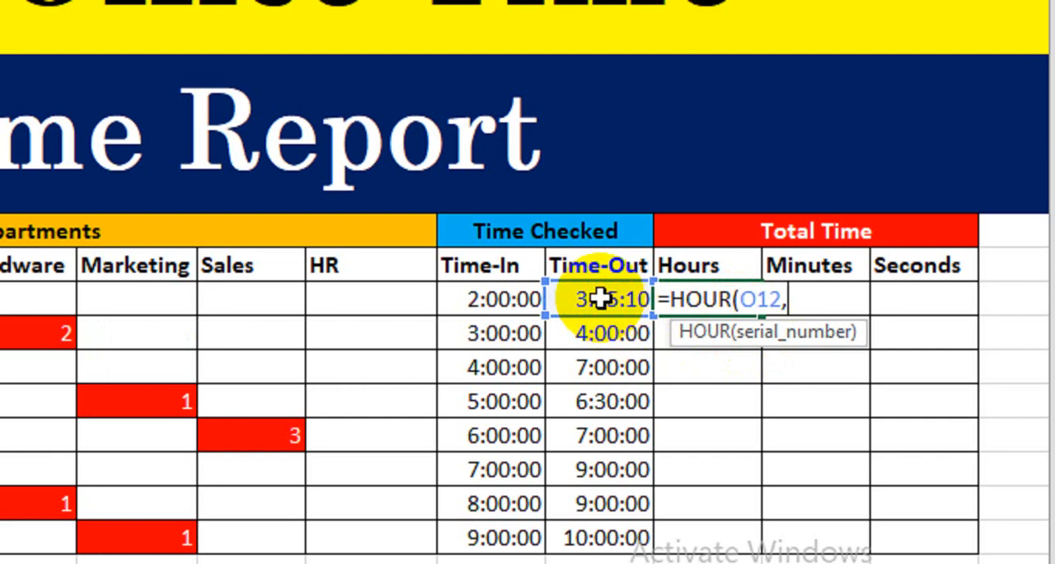
click(500, 301)
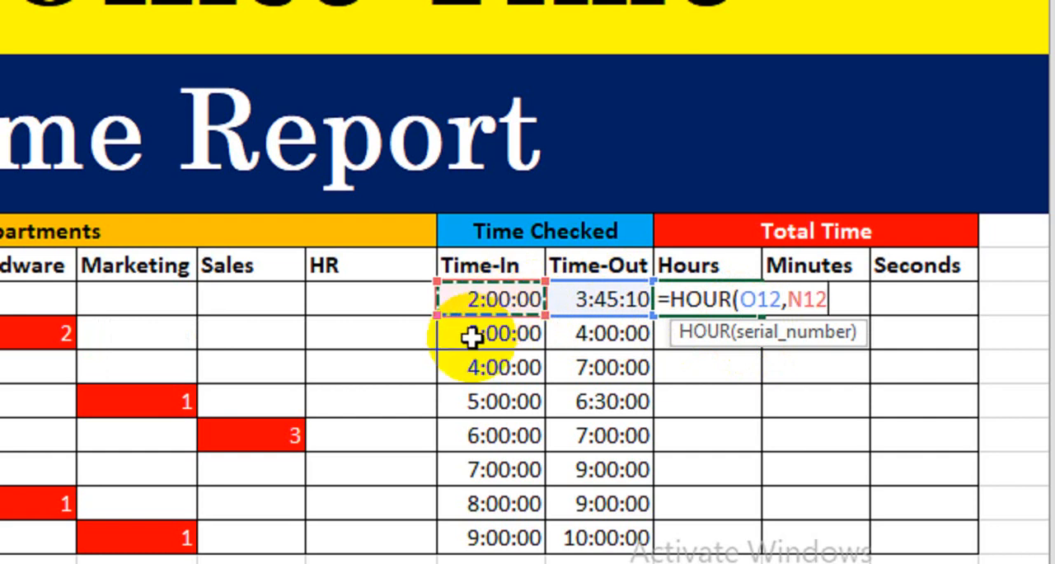
key(Return)
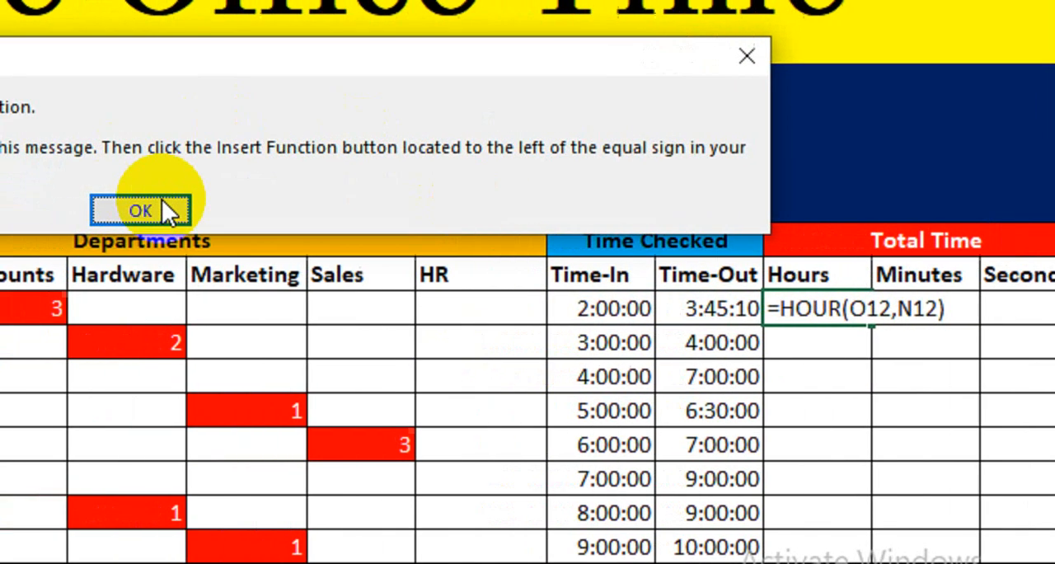
click(50, 201)
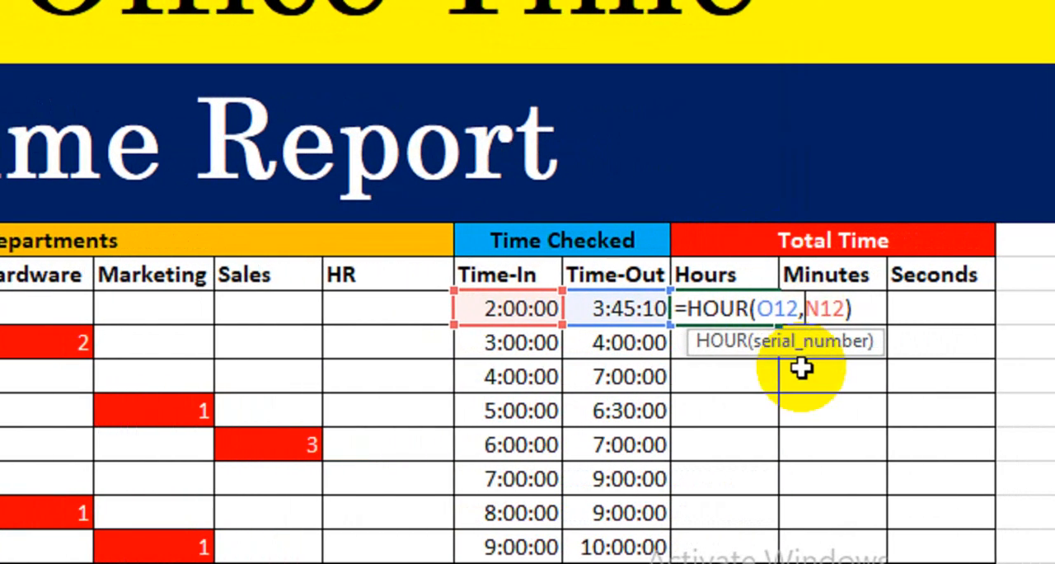
- Replace the comma in the P12 formula with a minus sign so it reads =HOUR(O12-N12)
key(Left)
key(Left)
key(Left)
key(BackSpace)
text(-)
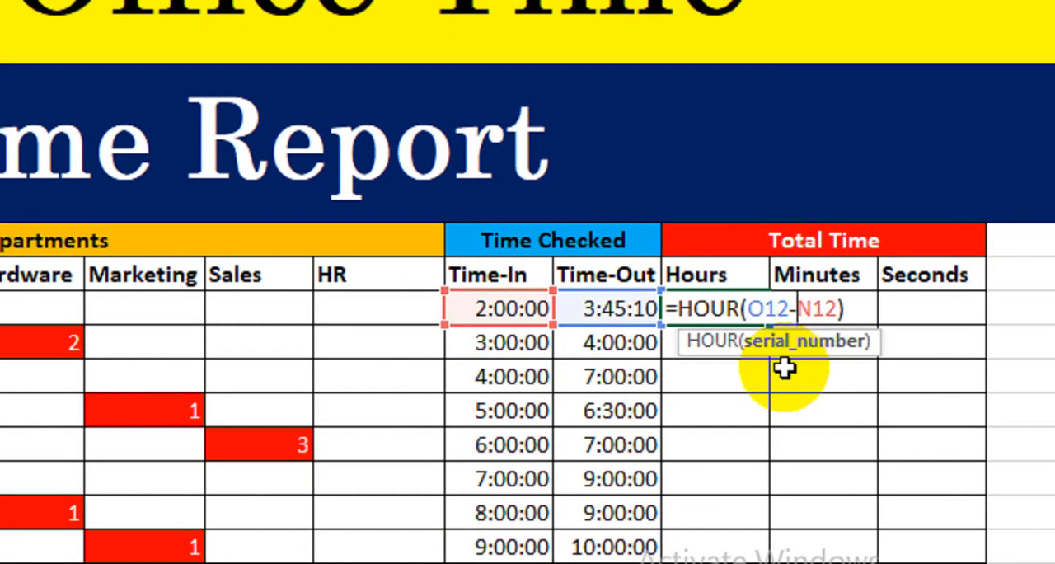
key(Return)
click(723, 308)
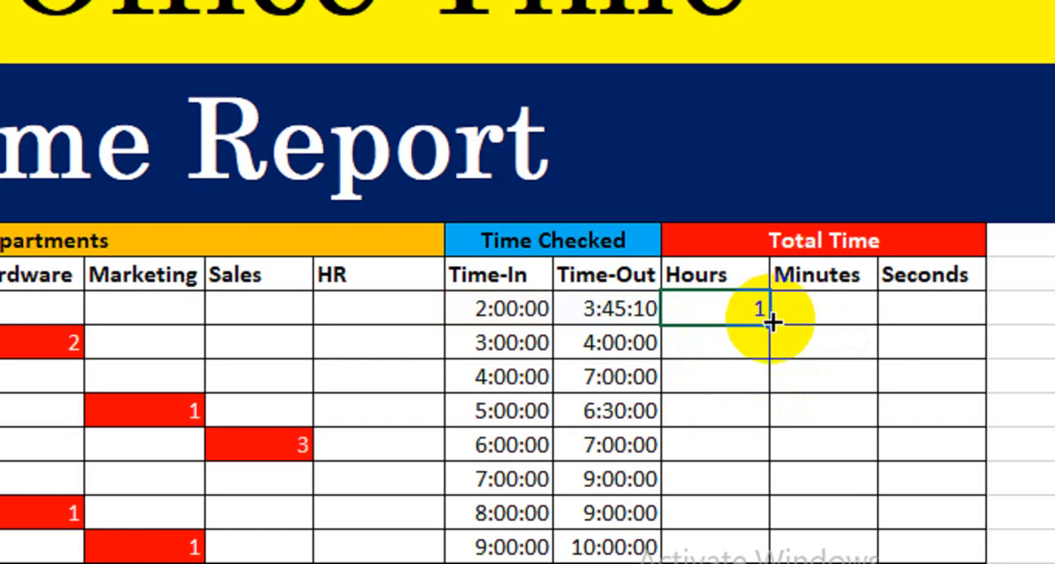
- Fill the Hours formula from P12 down through P19
drag(773, 322, 753, 551)
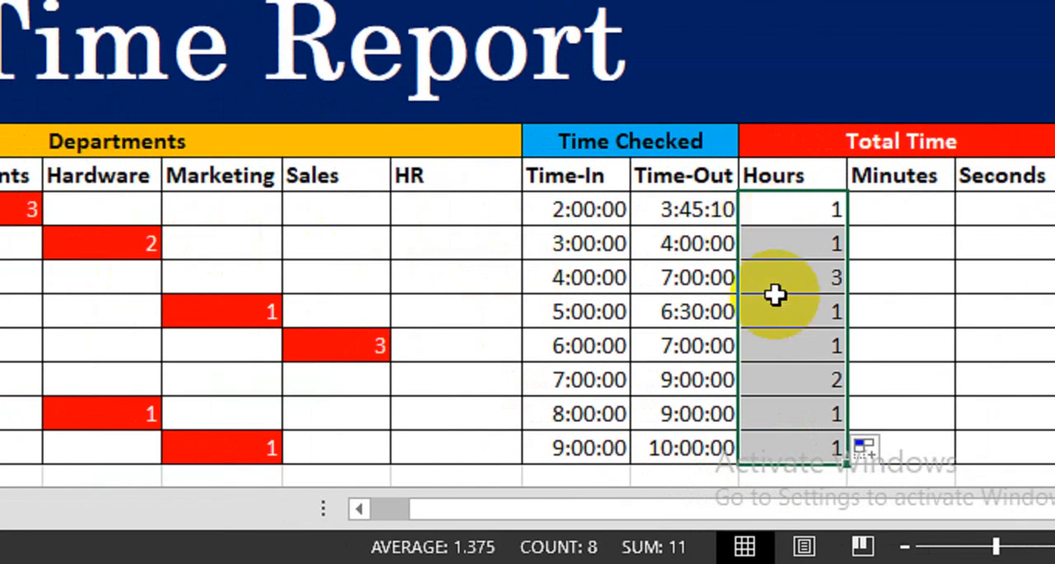
- Enter the formula =MINUTE(O12-N12) under Minutes in cell Q12
click(907, 213)
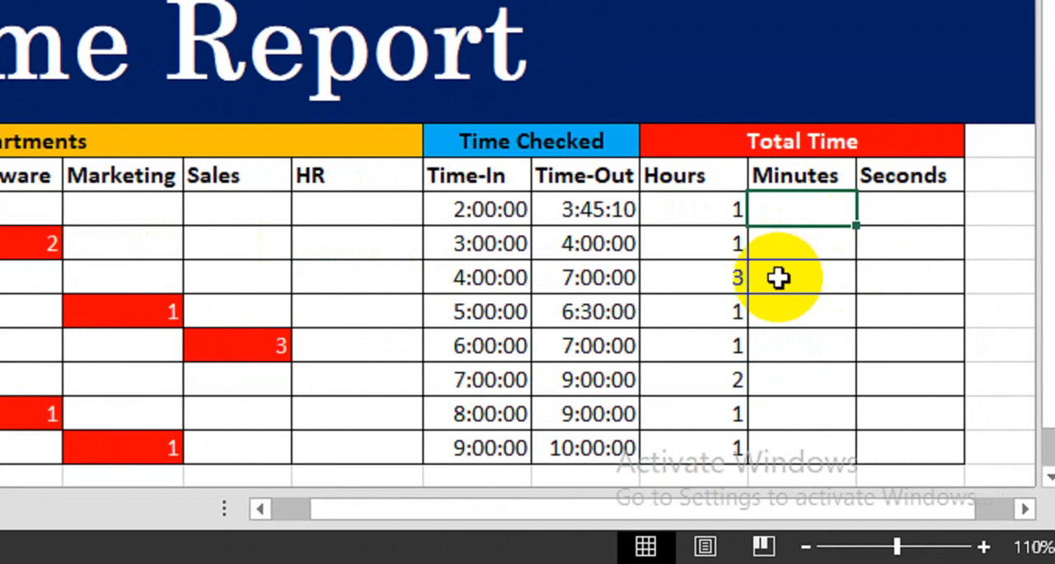
text(=minu)
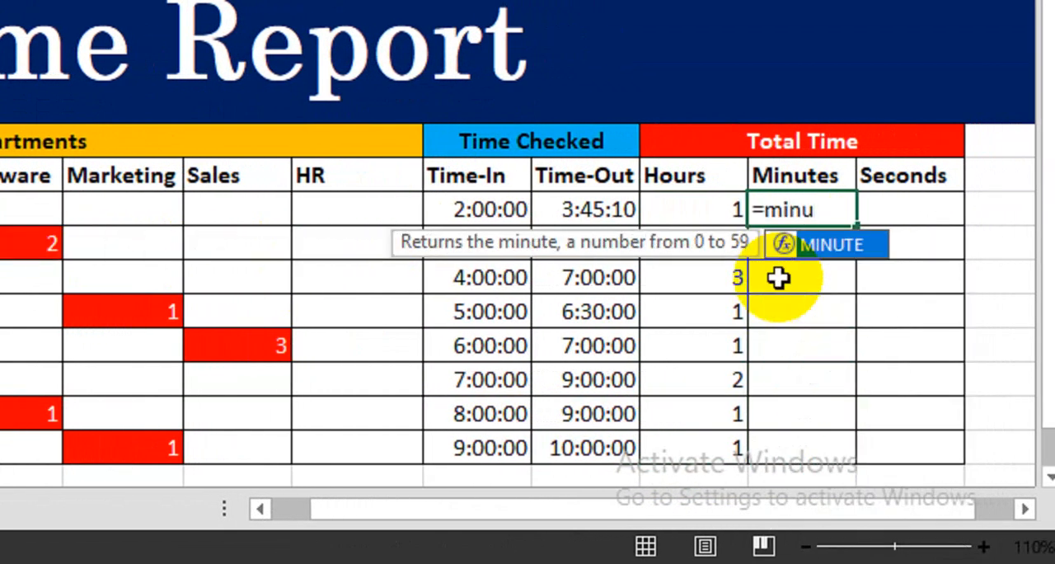
key(Tab)
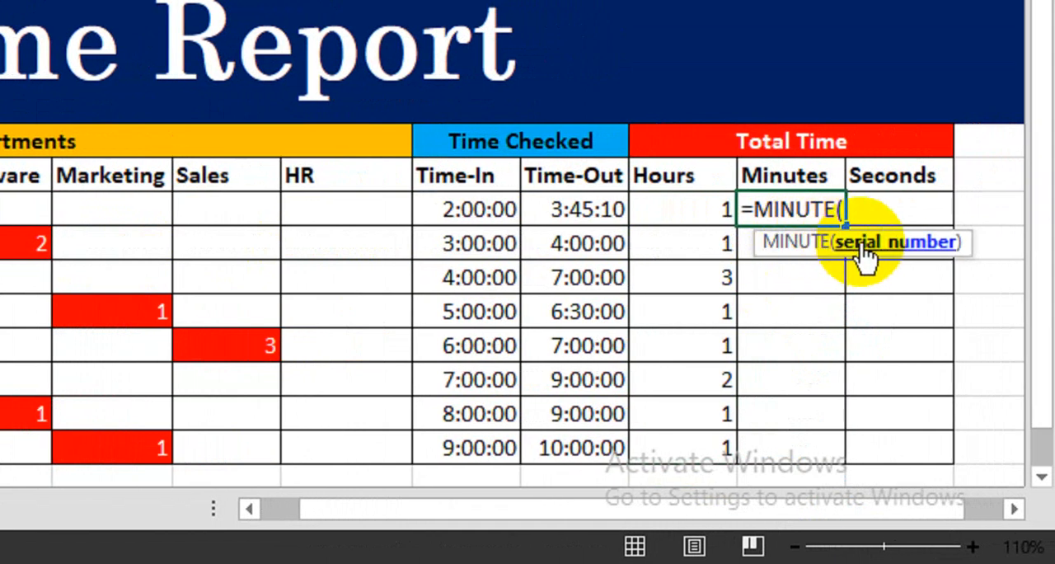
click(587, 209)
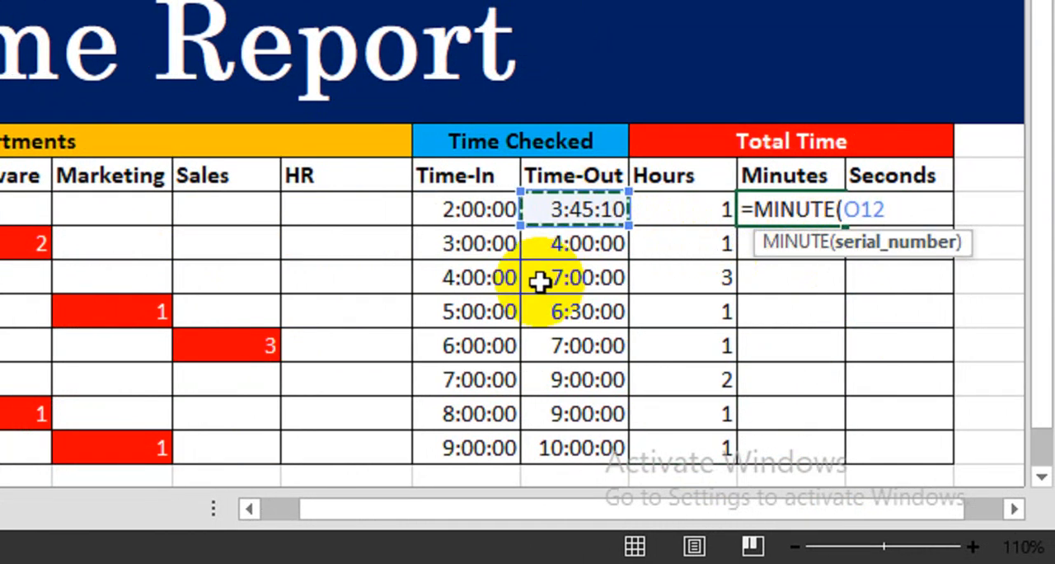
click(454, 213)
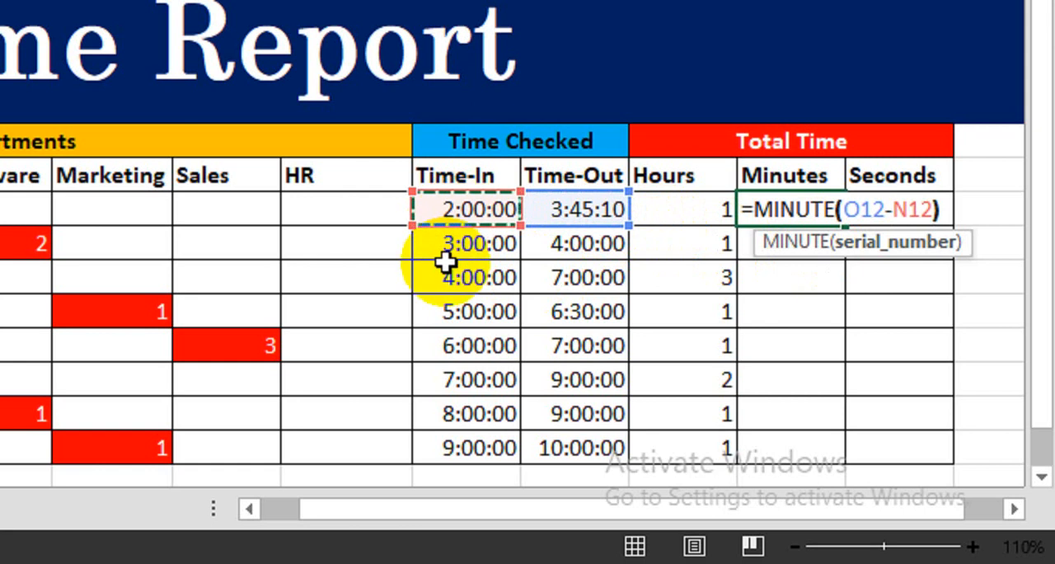
key(Return)
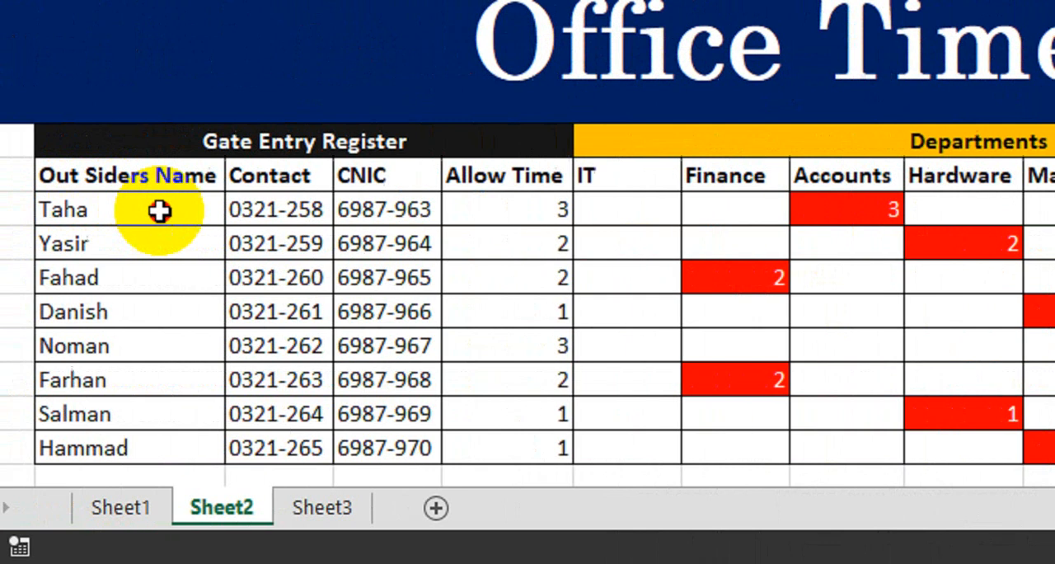
drag(159, 211, 873, 211)
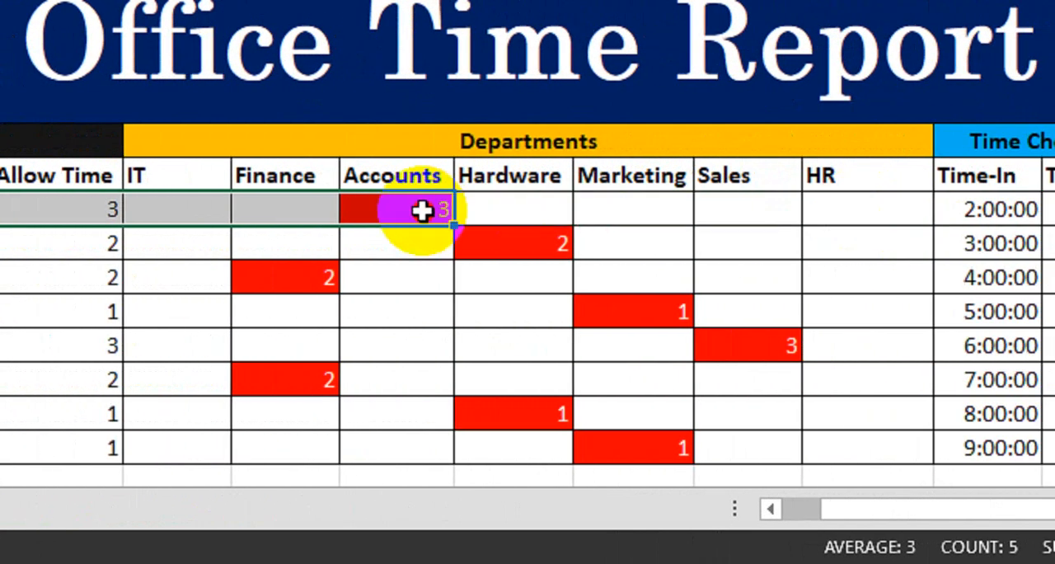
drag(422, 211, 1014, 224)
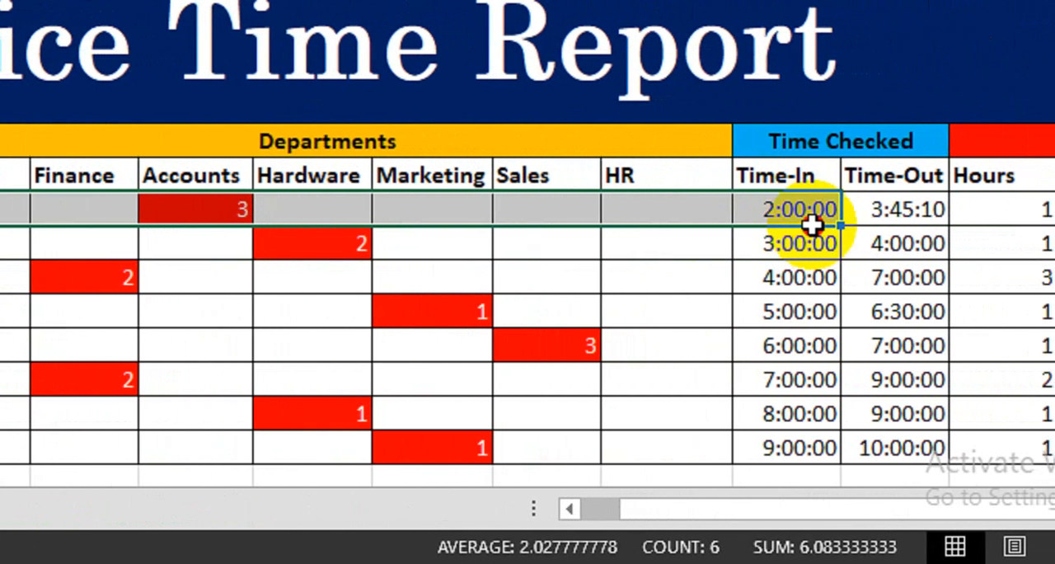
mouse_move(812, 224)
mouse_down()
mouse_move(843, 207)
mouse_move(805, 198)
mouse_move(833, 226)
mouse_move(800, 225)
mouse_up()
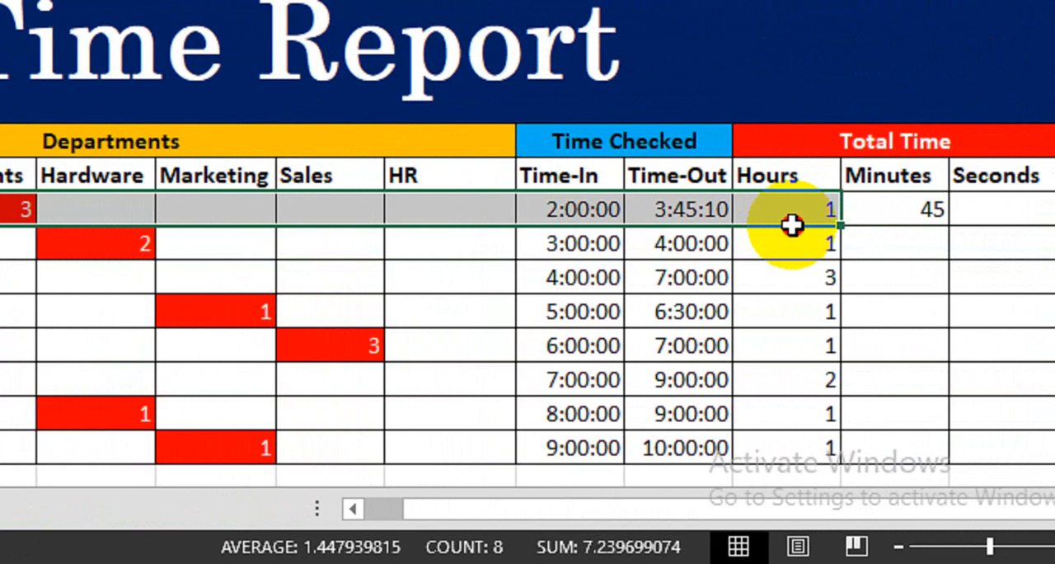
- Fill the Minutes formula from Q12 down through Q19
click(878, 213)
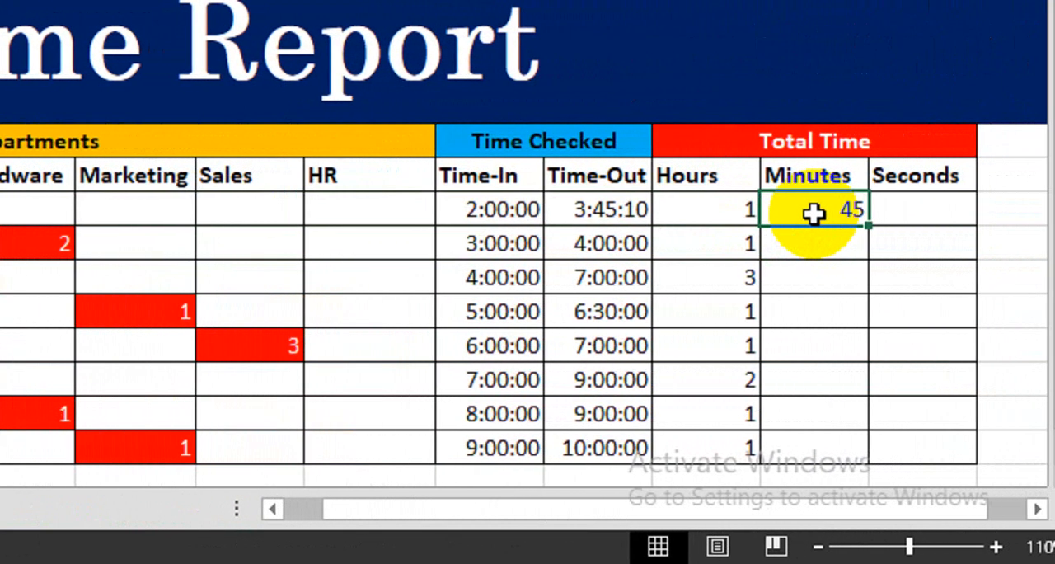
click(885, 213)
click(827, 217)
drag(848, 234, 827, 454)
- Enter the formula =SECOND(O12-N12) under Seconds in cell R12 and fill it down through R19
click(884, 214)
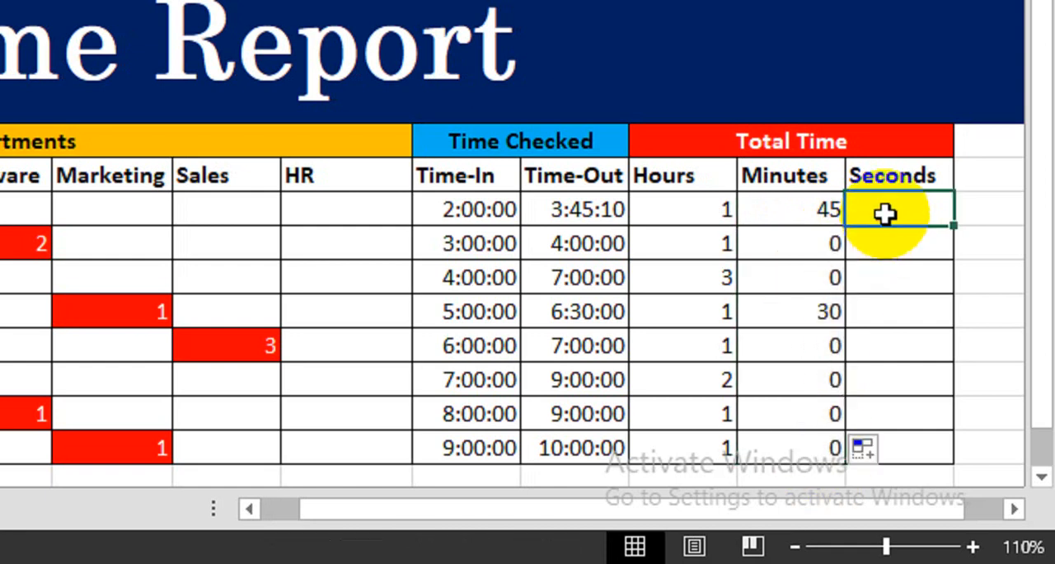
text(=se)
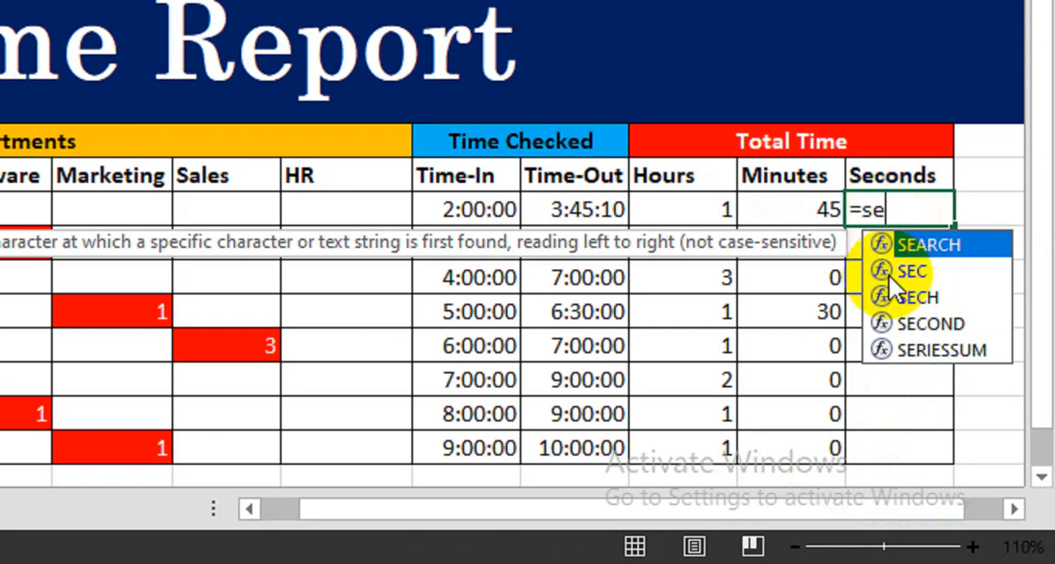
key(Down)
key(Down)
key(Down)
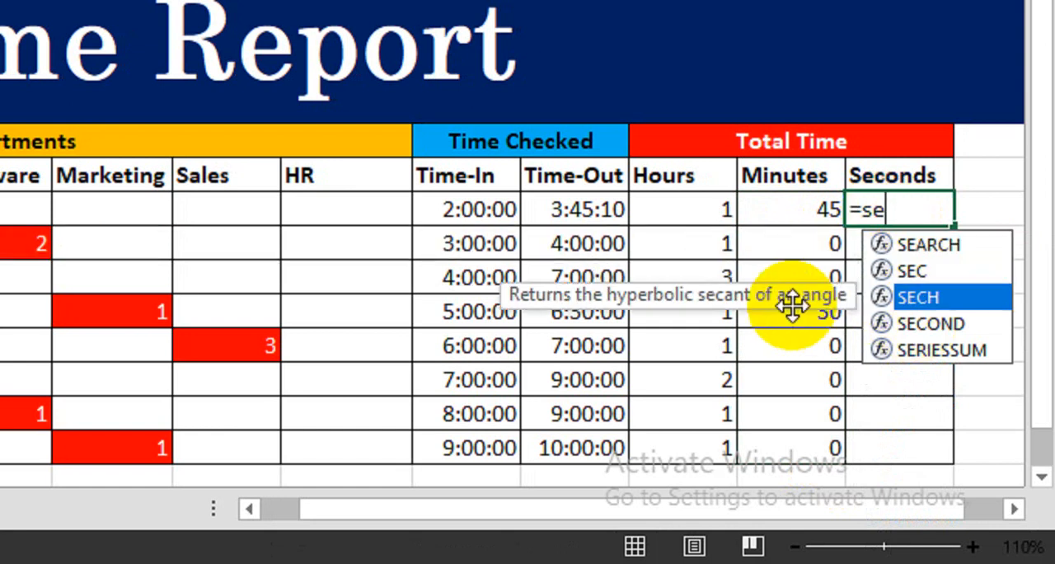
key(Tab)
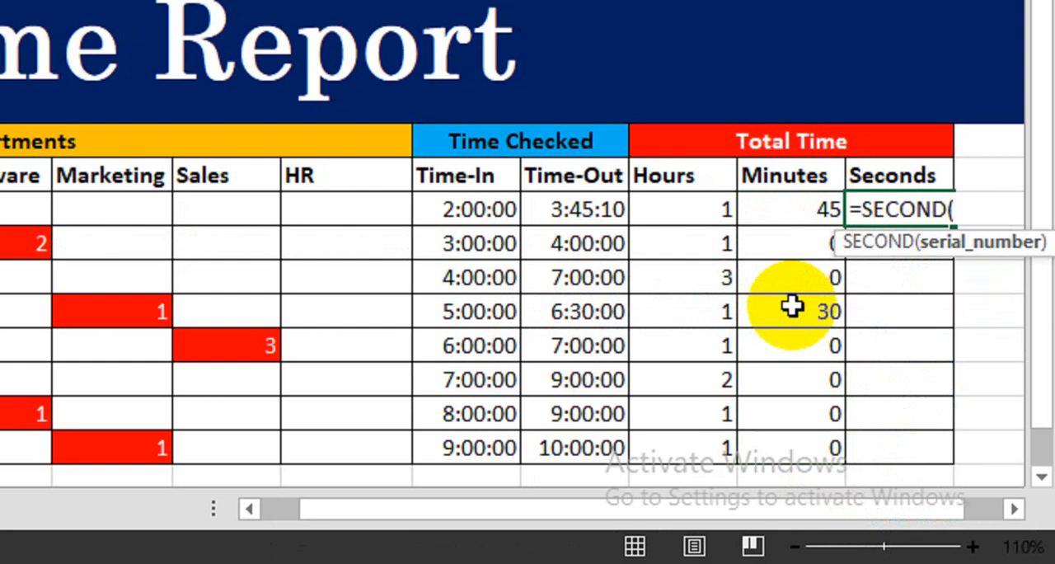
click(583, 212)
text(-)
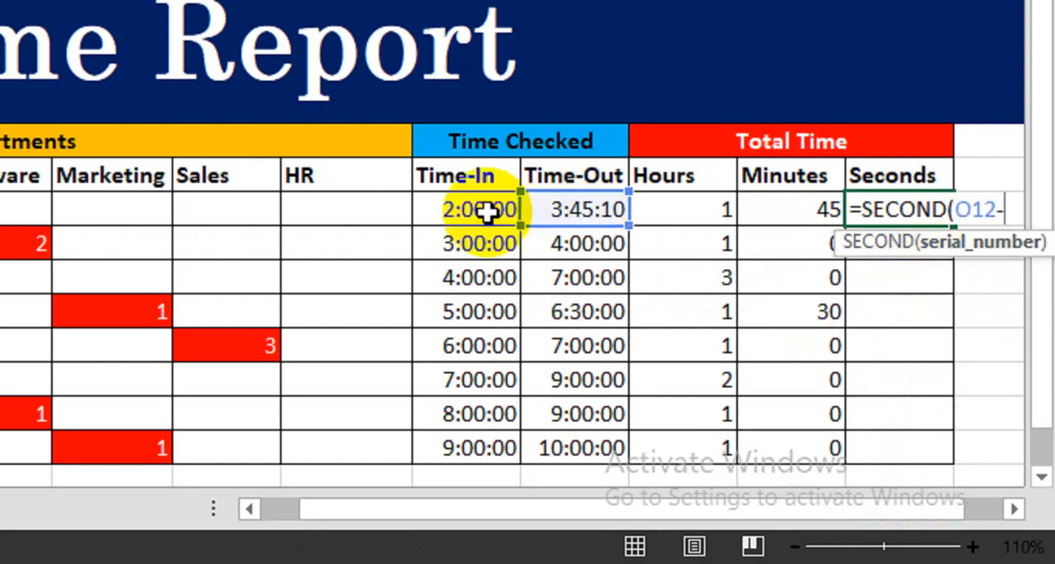
click(483, 211)
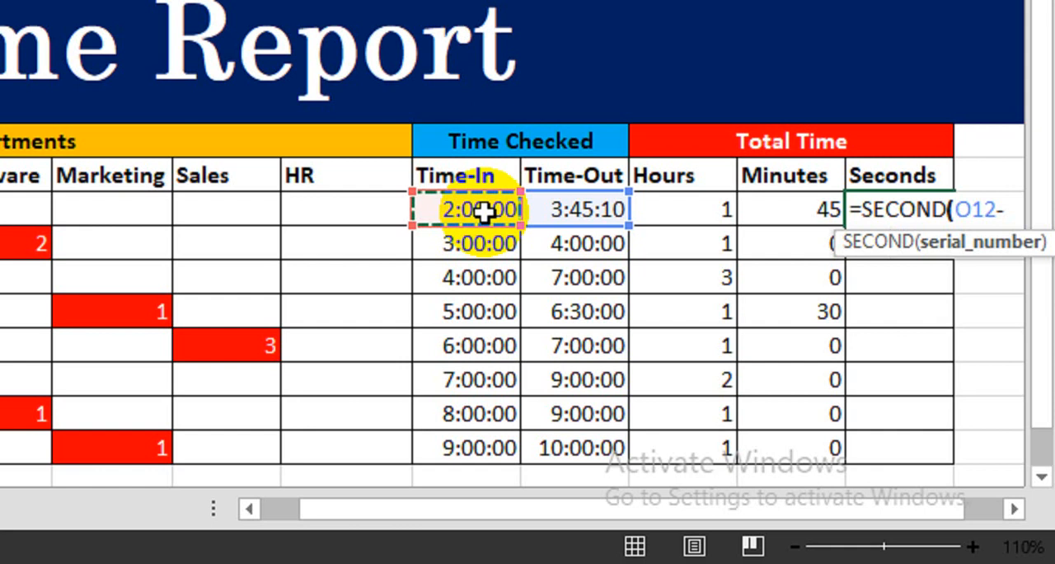
key(Return)
click(915, 216)
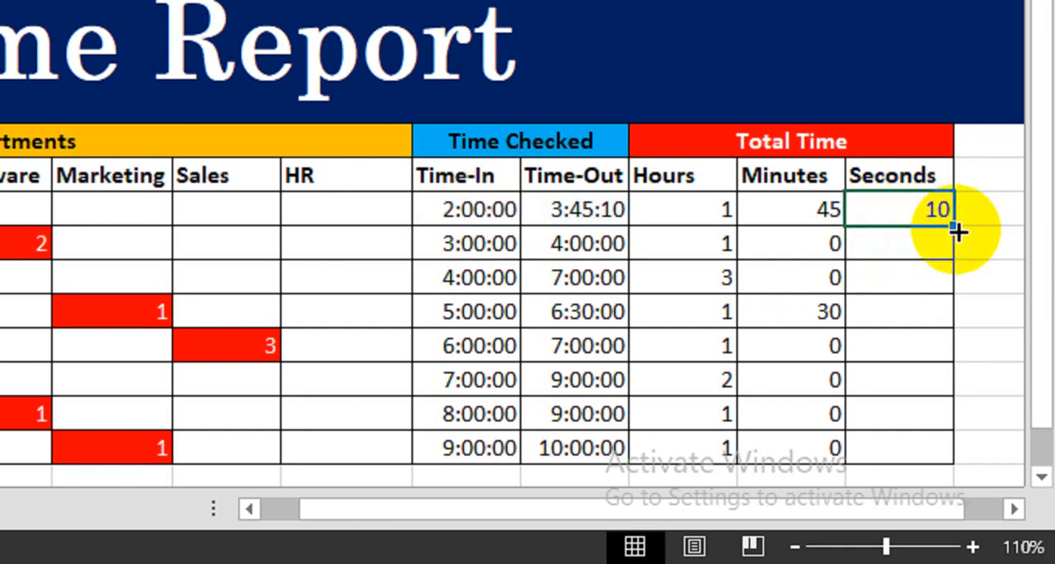
drag(958, 232, 944, 456)
click(709, 211)
click(779, 210)
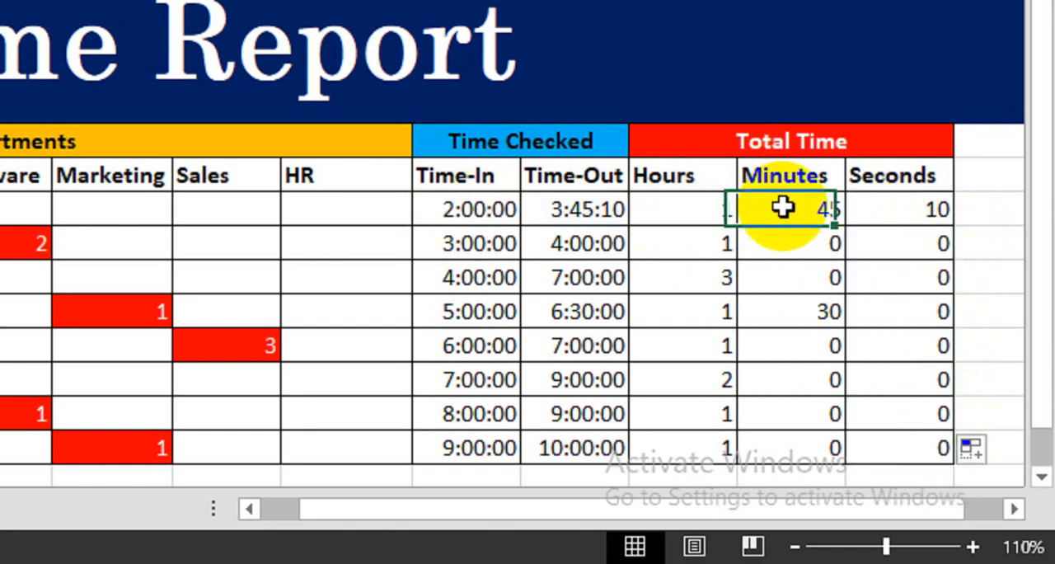
click(874, 216)
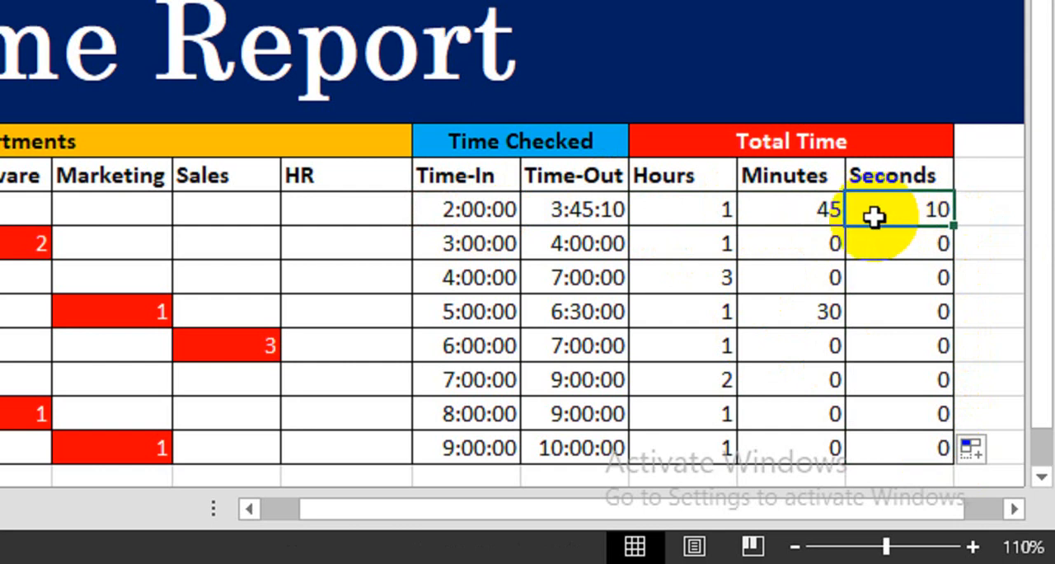
scroll(231, 239, left, 6)
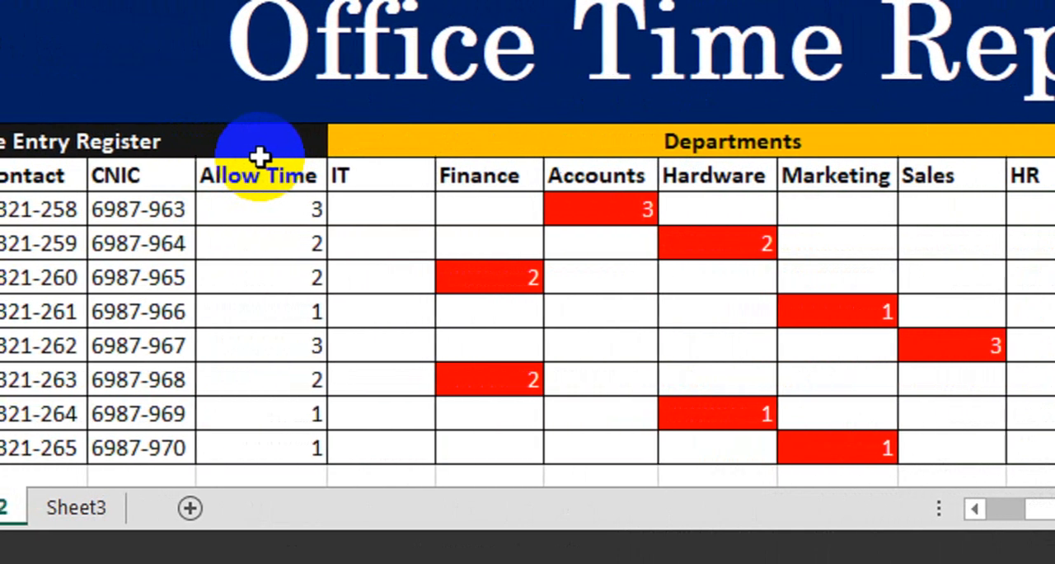
key(Escape)
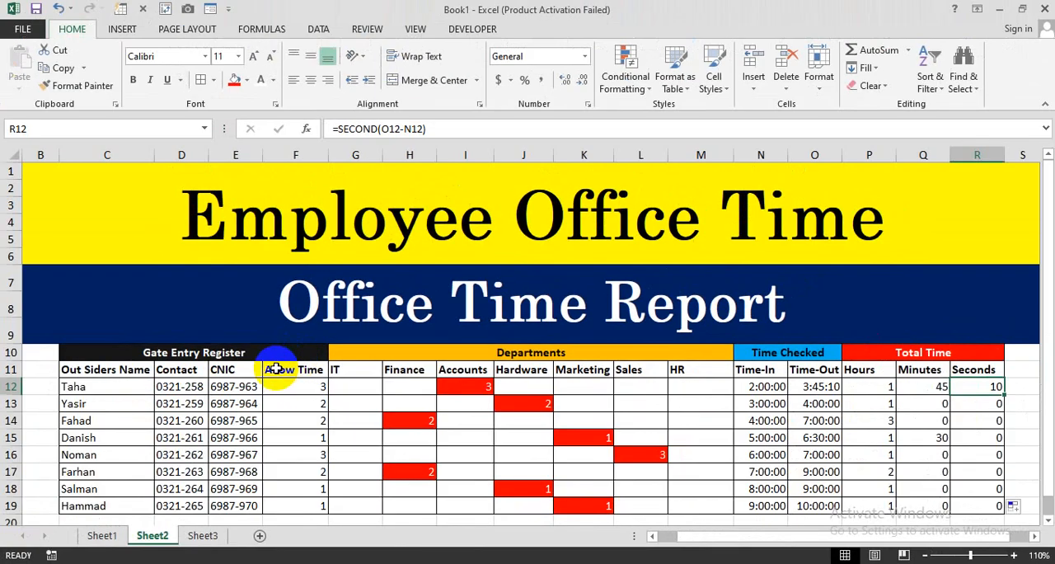